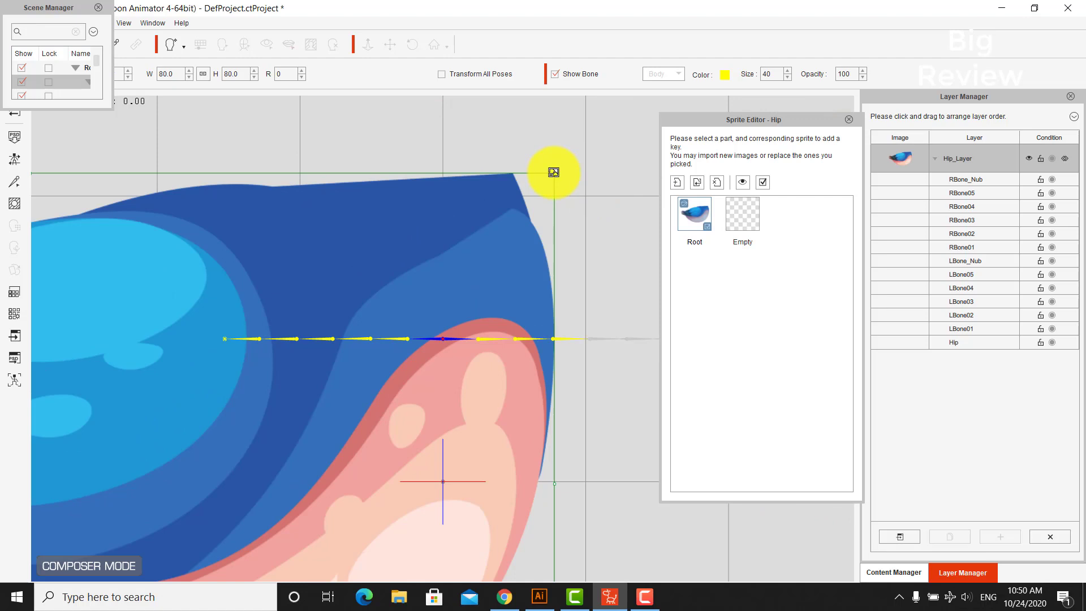
# Shrink the Hip body sprite to about 26.3 % and centre it over the hip bone
pyautogui.moveTo(554, 172); pyautogui.dragTo(203, 366)
pyautogui.moveTo(137, 452); pyautogui.dragTo(514, 309)
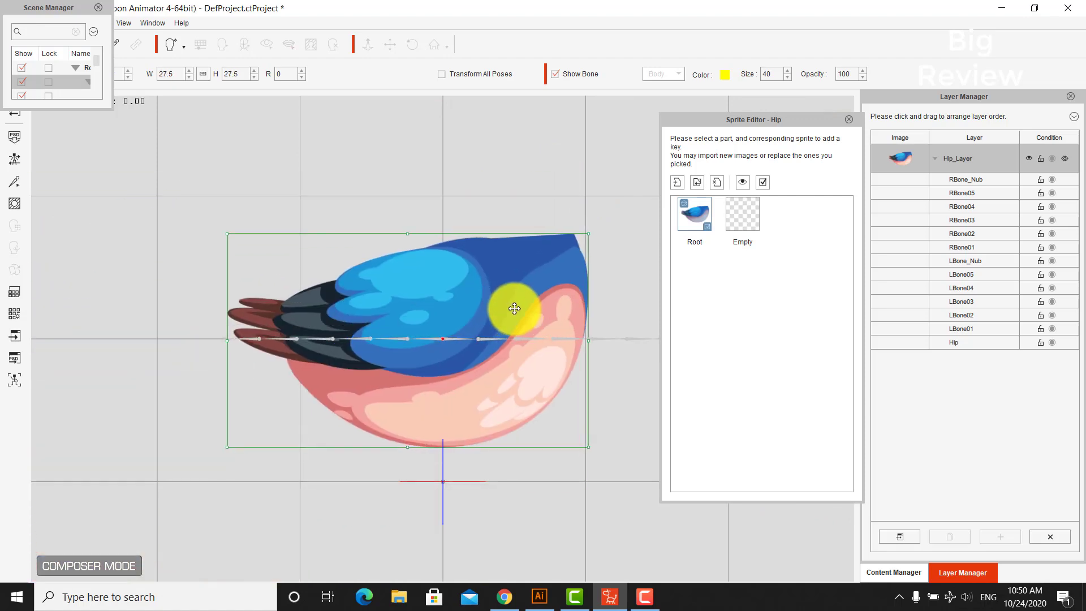
pyautogui.moveTo(588, 234); pyautogui.dragTo(555, 250)
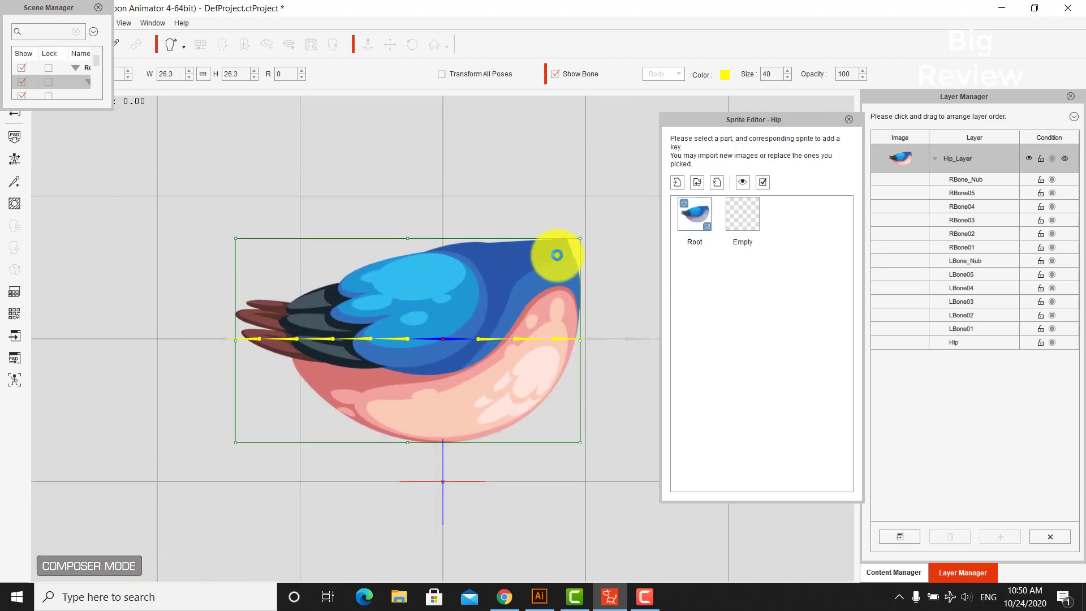
pyautogui.moveTo(515, 284); pyautogui.dragTo(521, 287)
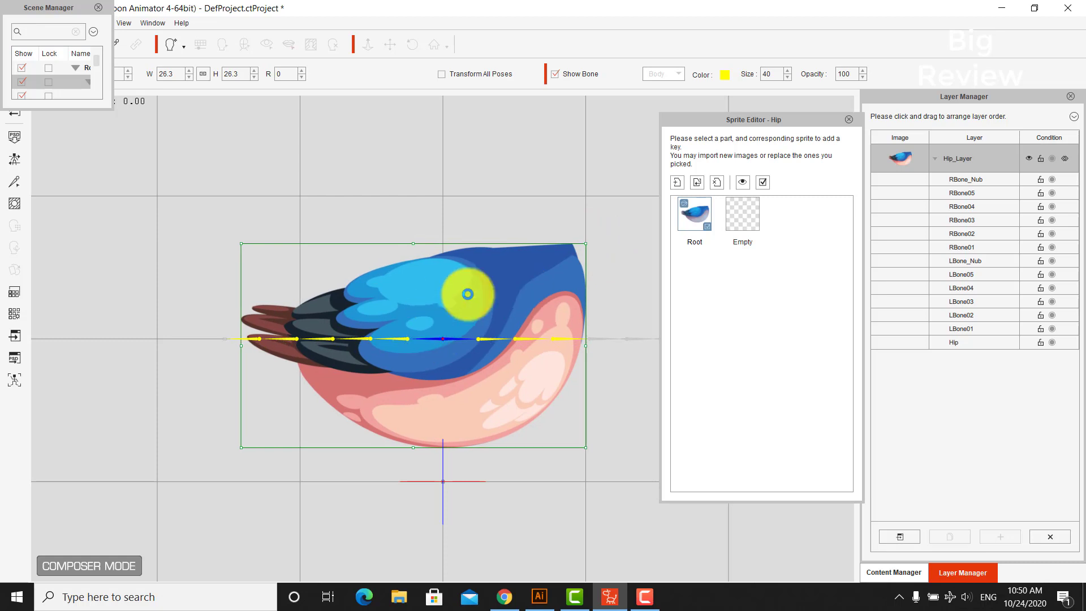
pyautogui.click(645, 597)
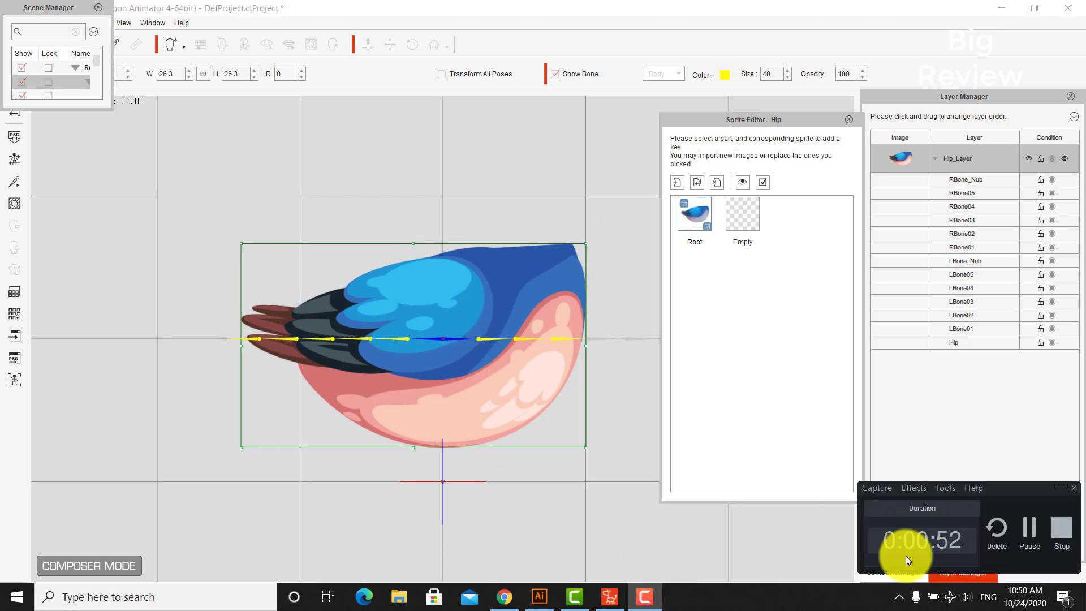
pyautogui.click(1030, 528)
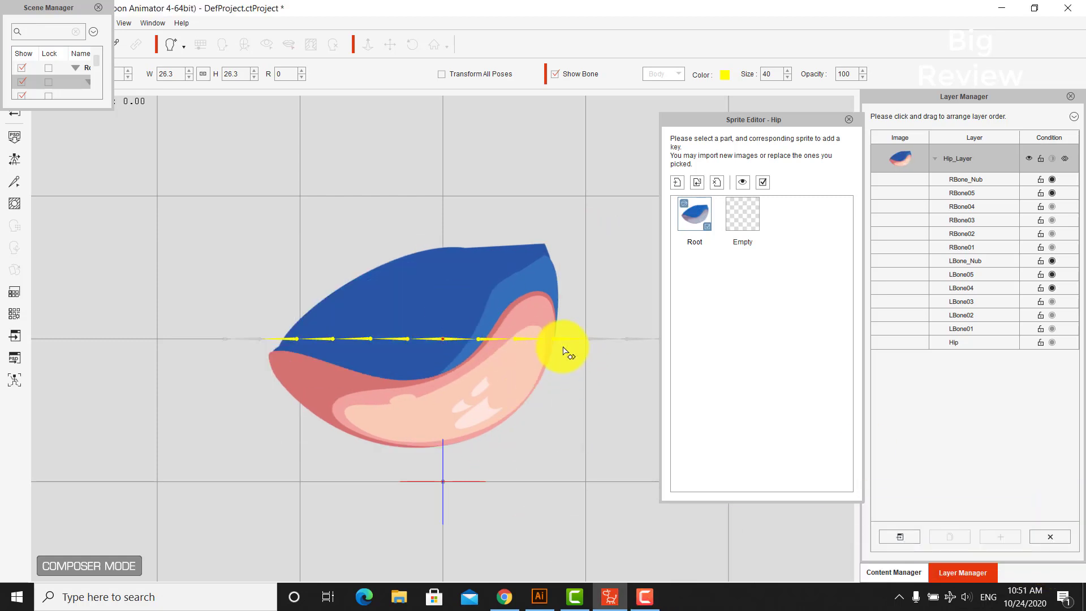
# Add a bone chain from the hip joint up through the neck, ending above the body where the head goes
pyautogui.click(440, 335)
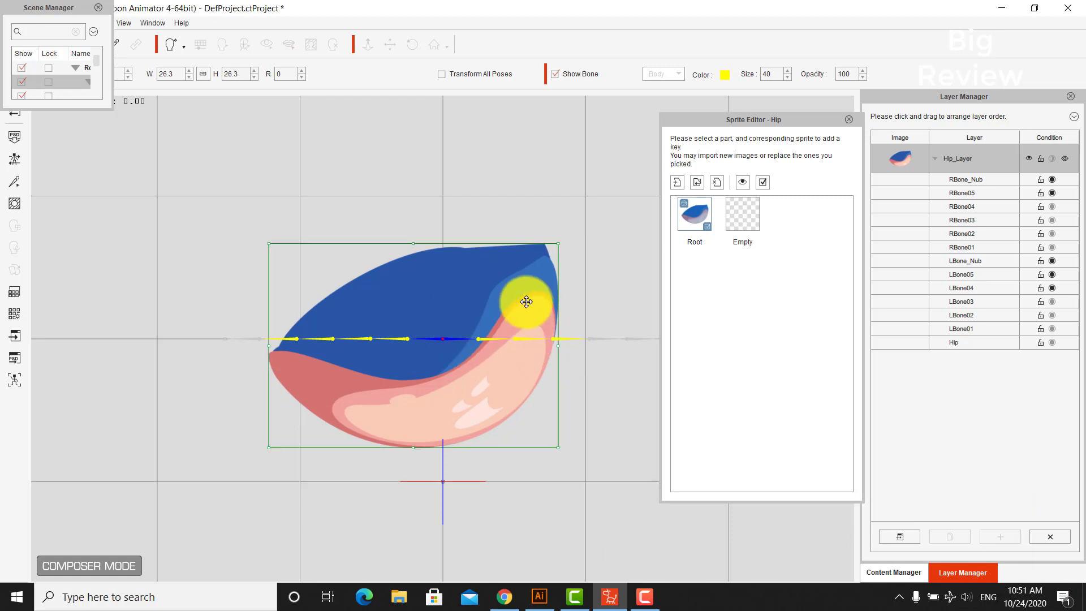
pyautogui.click(14, 181)
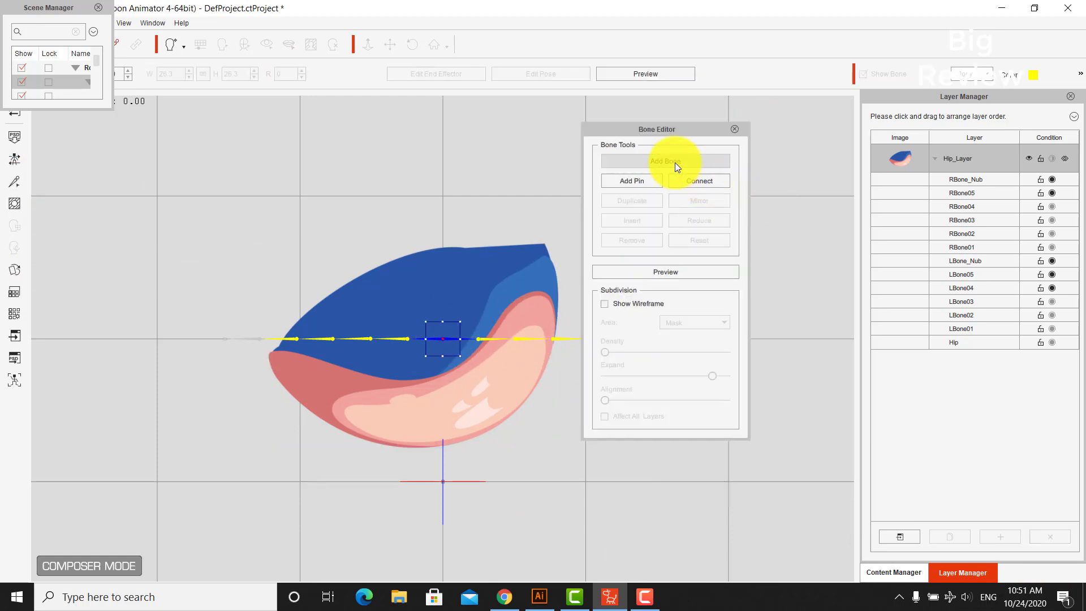
pyautogui.click(674, 162)
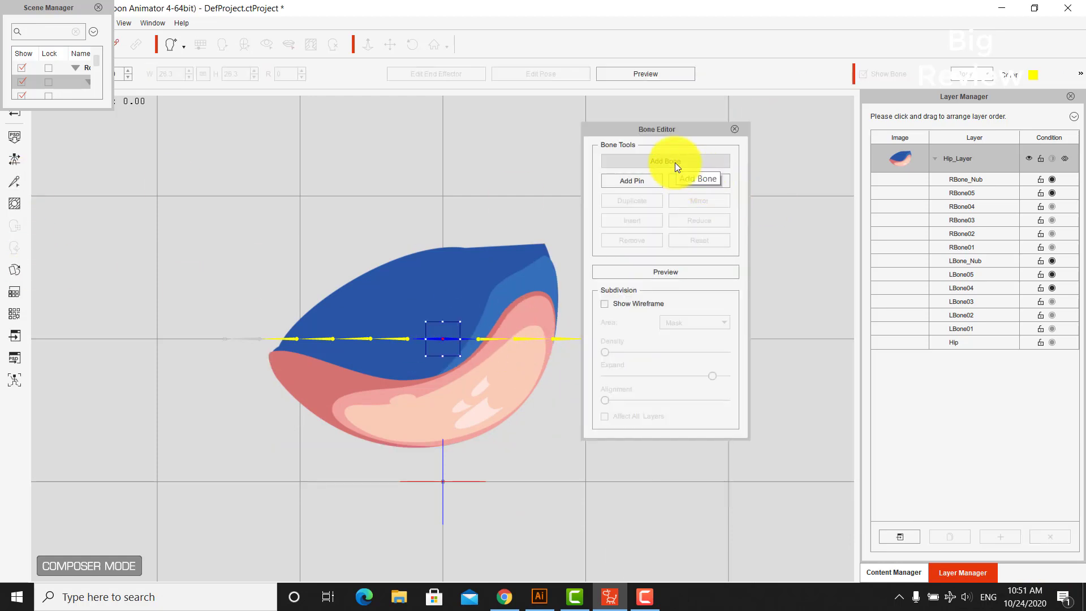
pyautogui.click(444, 338)
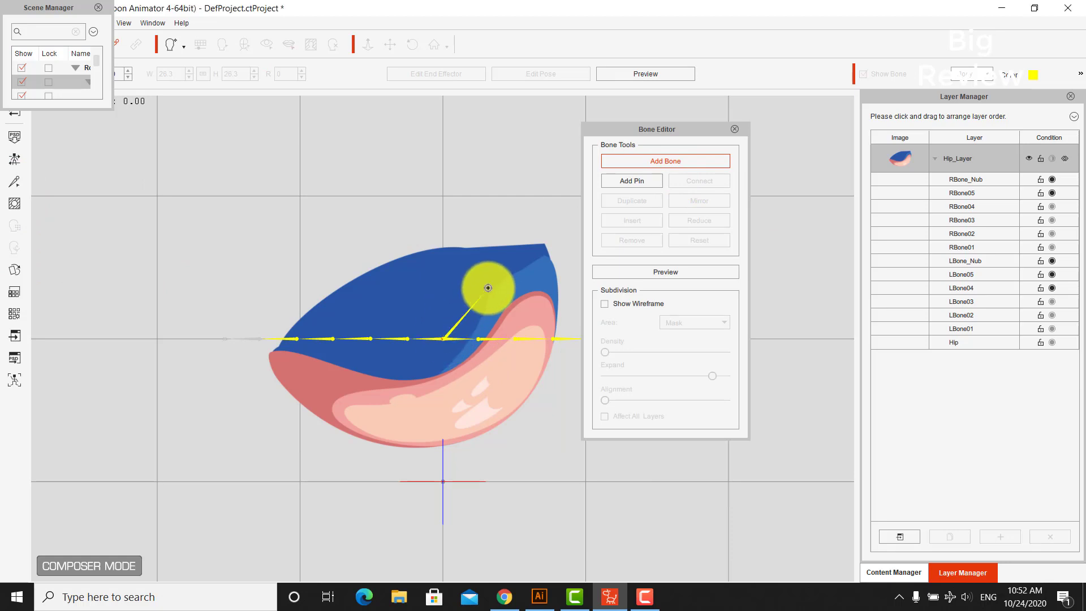
pyautogui.click(488, 288)
pyautogui.click(523, 253)
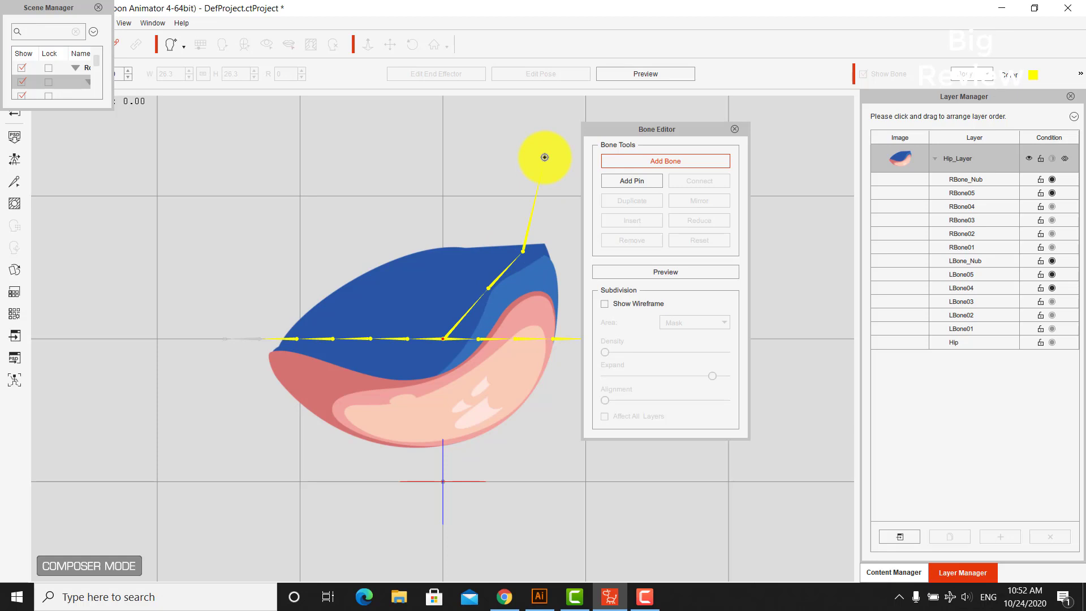
# Add a second bone chain from the hip joint back past the tail end of the body, and close the Bone Editor
pyautogui.click(444, 338)
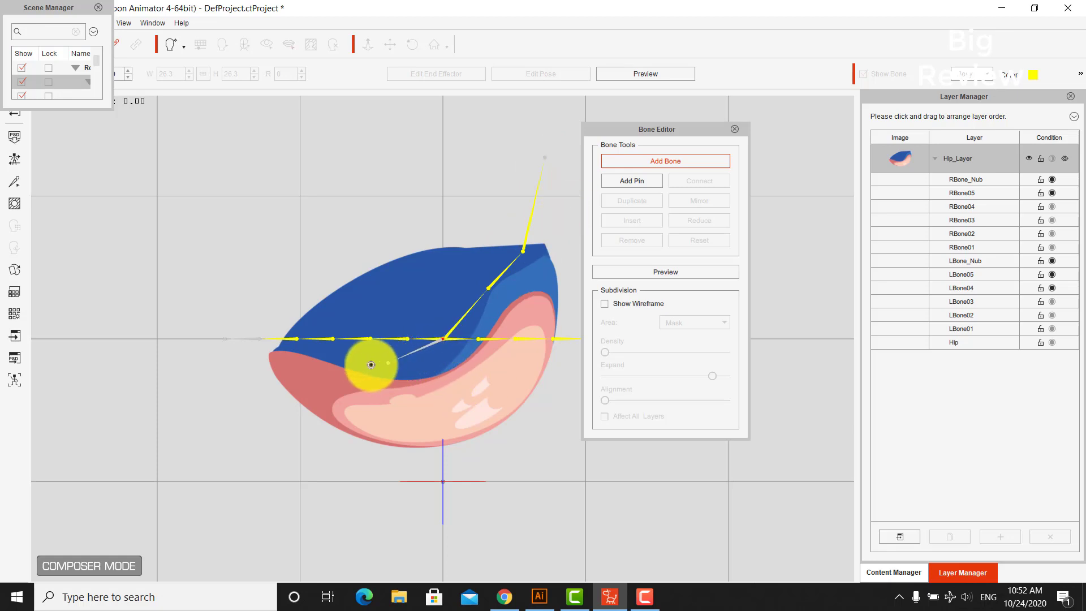
pyautogui.click(299, 370)
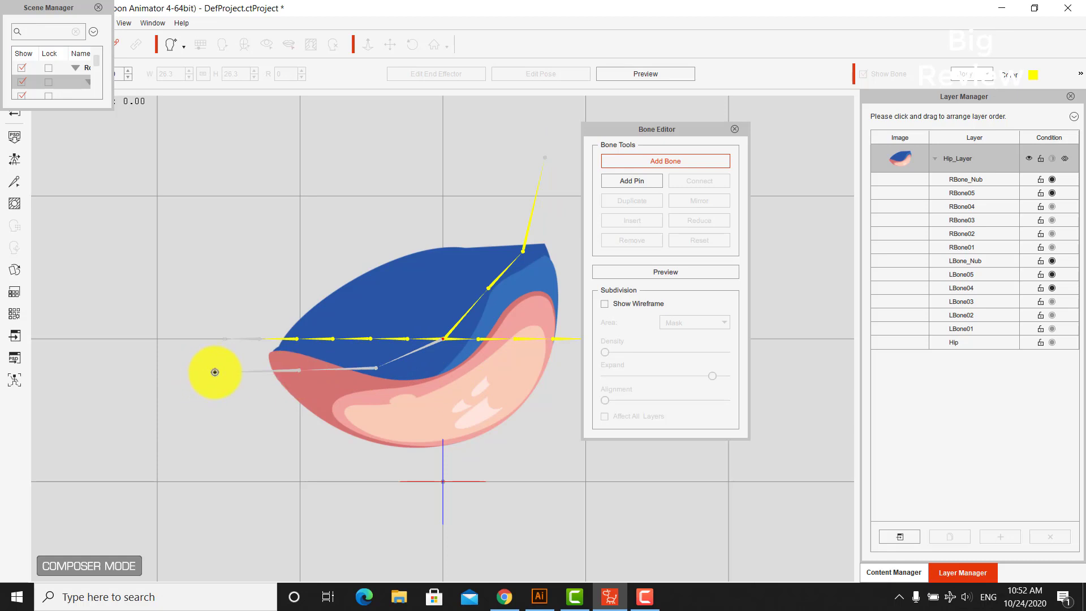
pyautogui.click(735, 129)
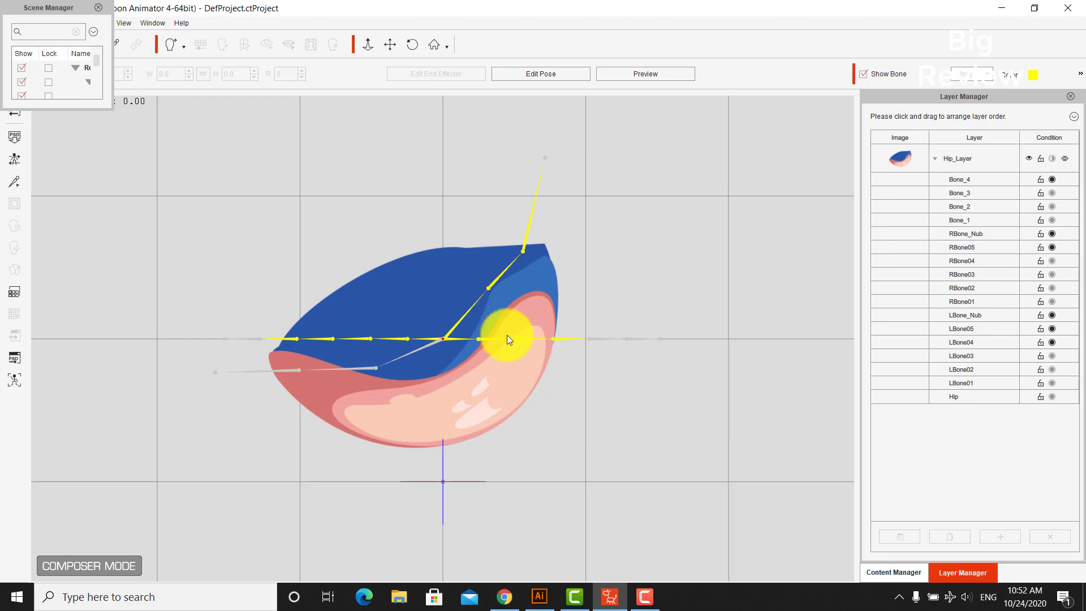
pyautogui.click(526, 236)
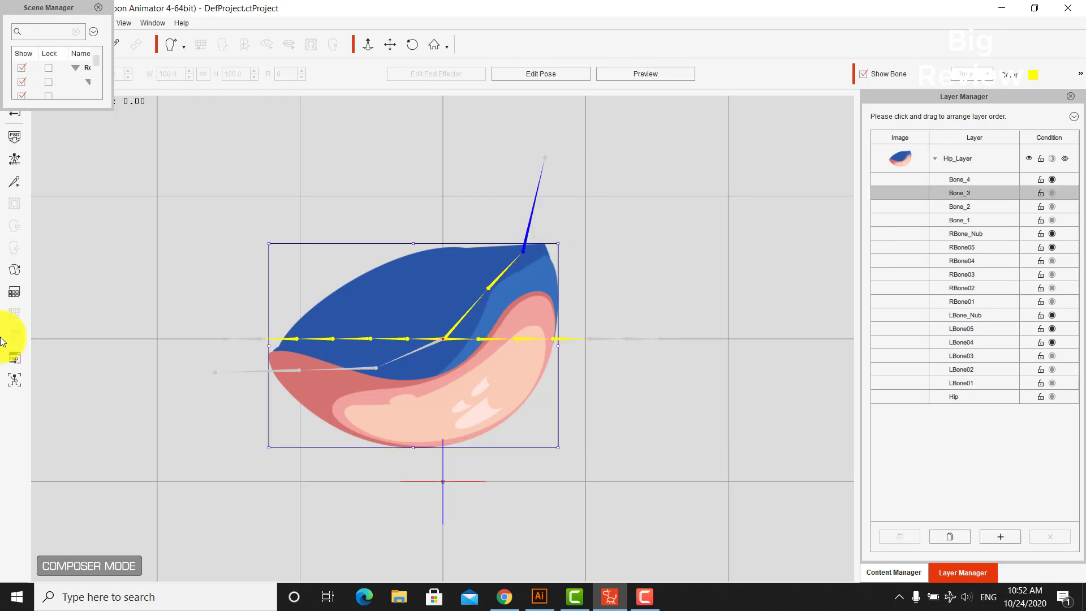
pyautogui.click(15, 269)
pyautogui.click(850, 118)
pyautogui.click(535, 338)
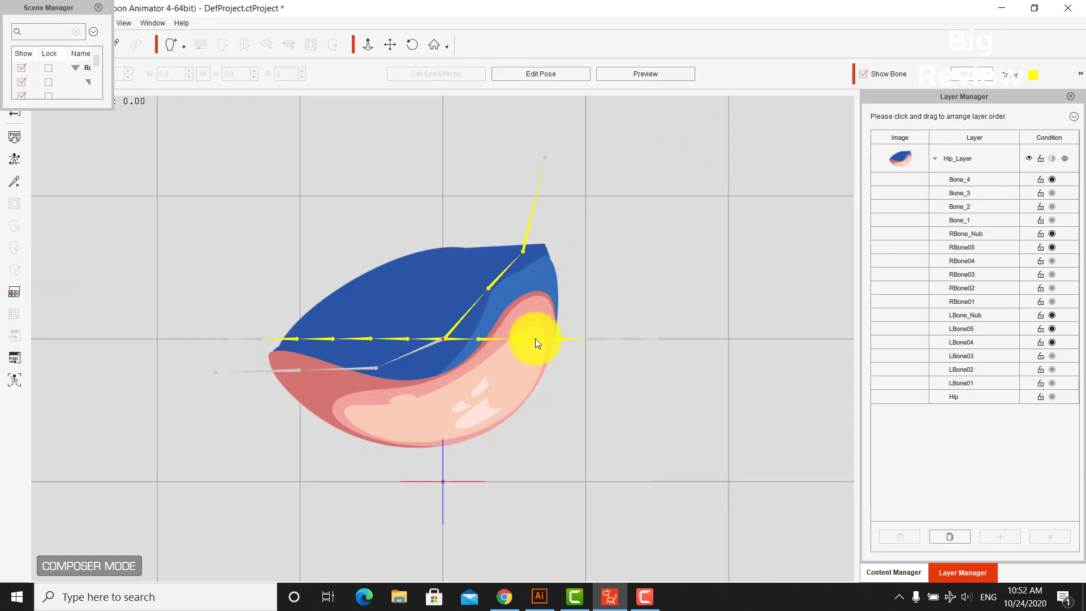
# Load the wing1 image as the sprite of LBone01, declining the image resize, and close the Sprite Editor
pyautogui.click(499, 340)
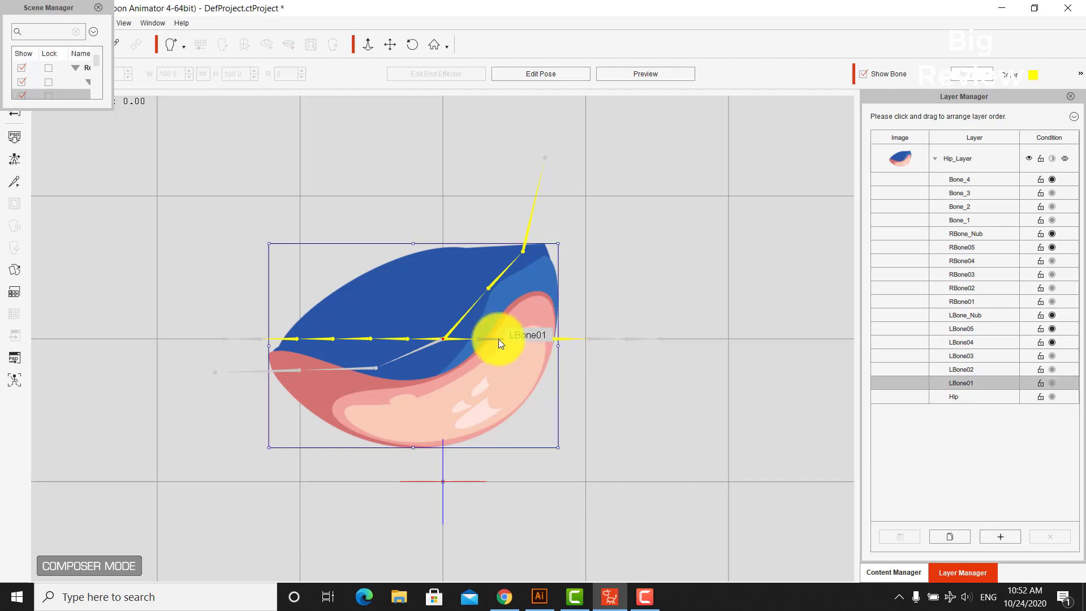
pyautogui.click(15, 269)
pyautogui.doubleClick(686, 211)
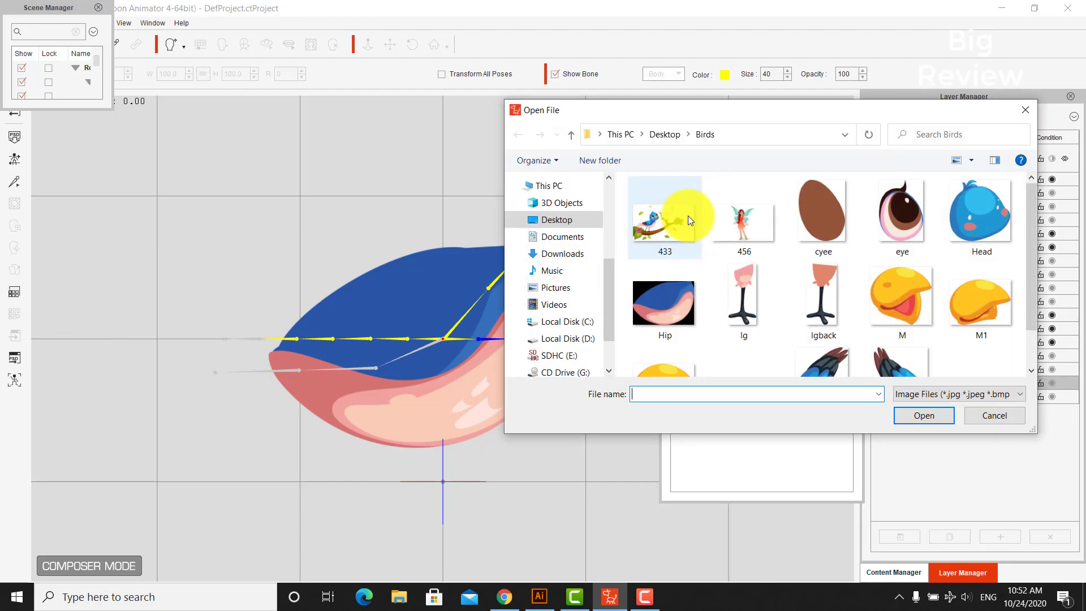
pyautogui.scroll(-1, 863, 290)
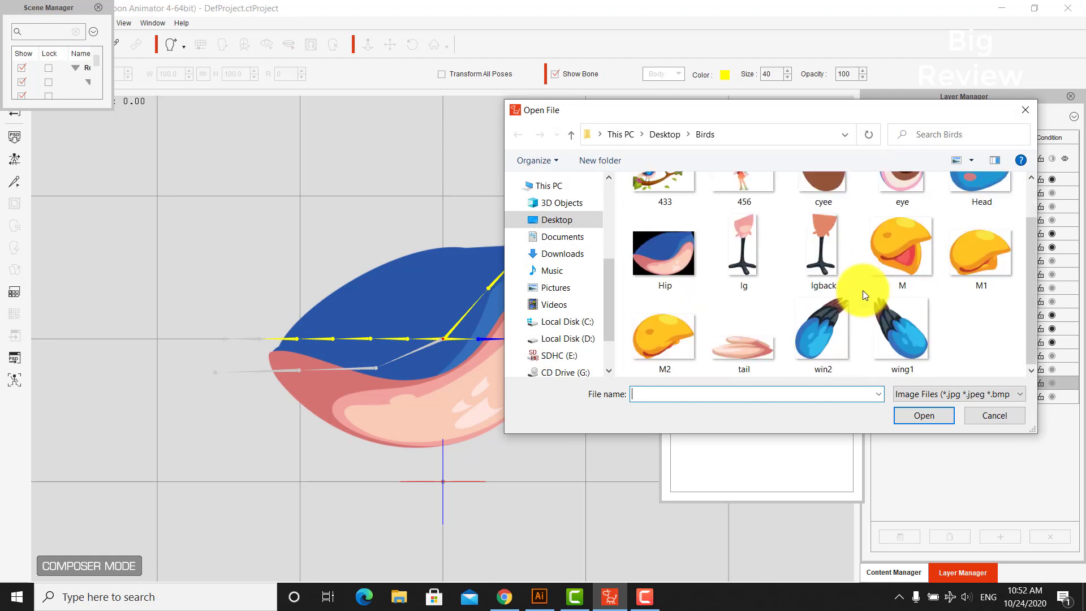
pyautogui.doubleClick(918, 333)
pyautogui.click(592, 345)
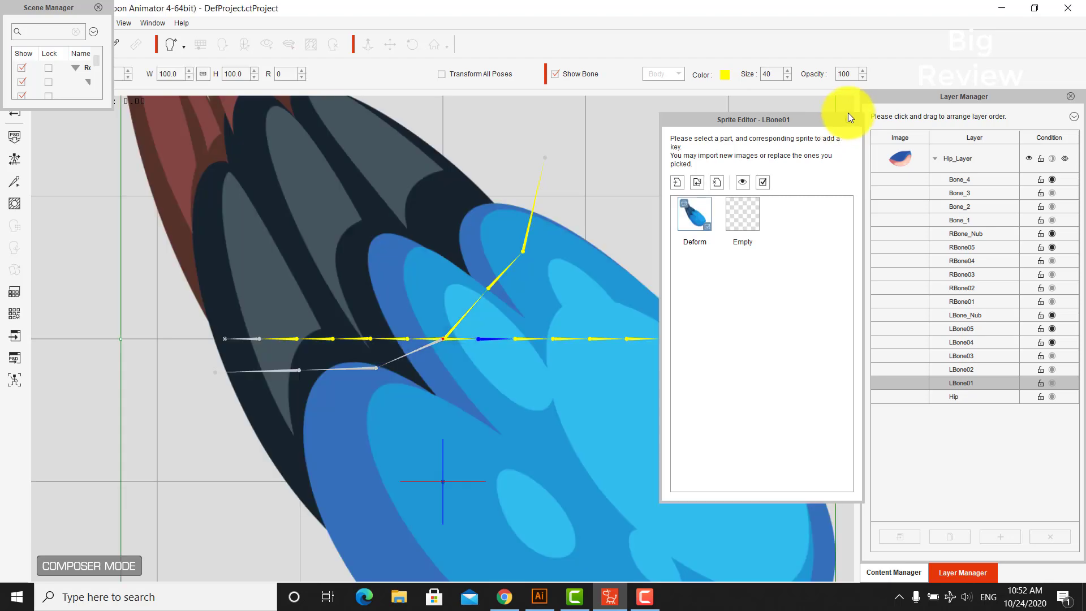
pyautogui.click(849, 119)
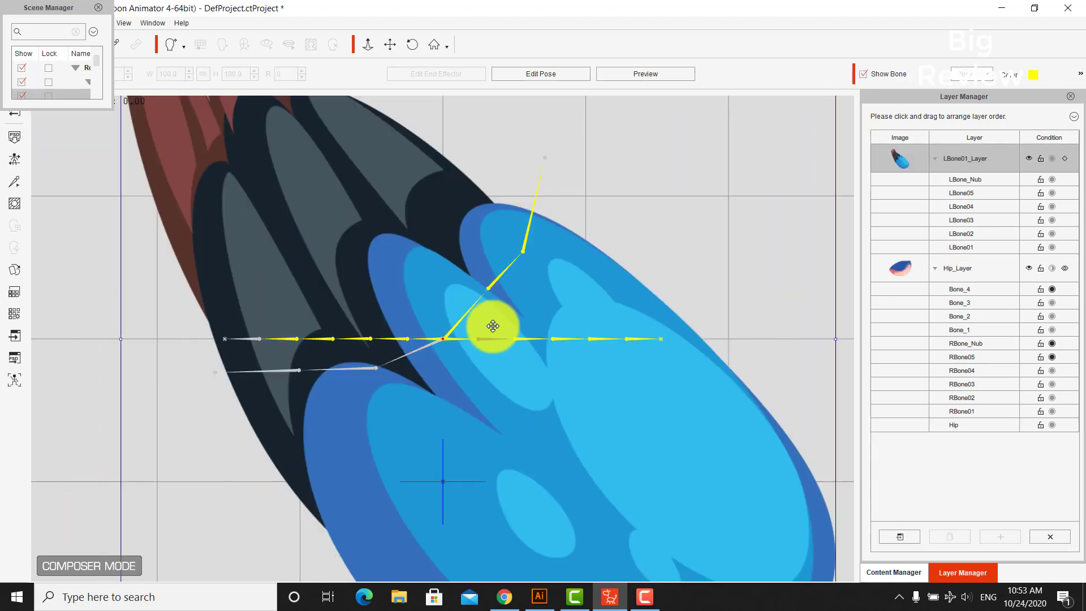
# Close the Scene Manager, scale the LBone01 wing to about 28.7 % and seat it over the middle of the bird's back
pyautogui.click(98, 8)
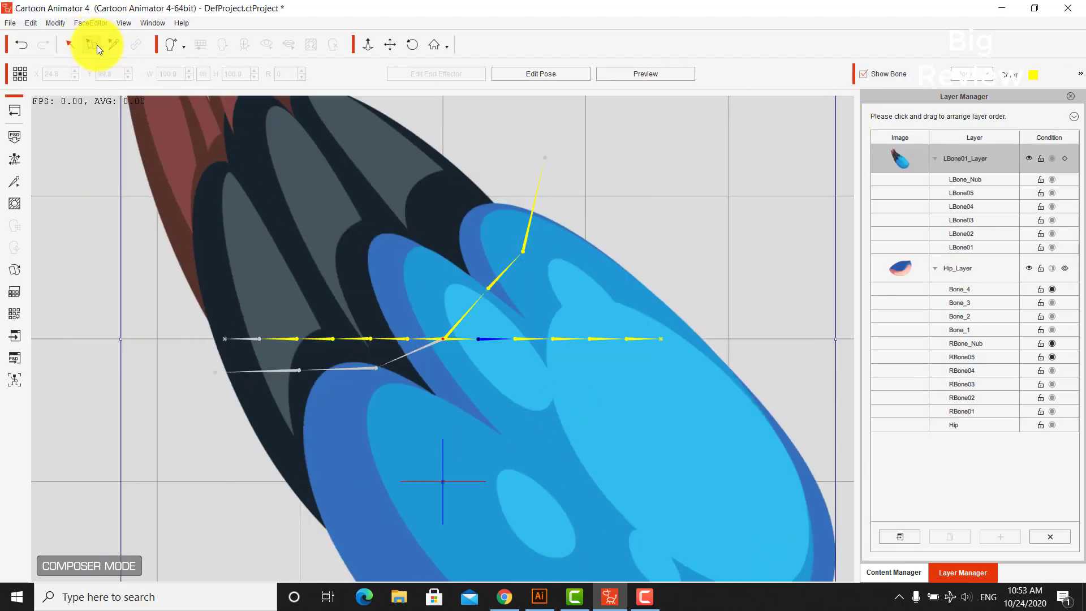
pyautogui.click(96, 45)
pyautogui.moveTo(574, 410); pyautogui.dragTo(549, 453)
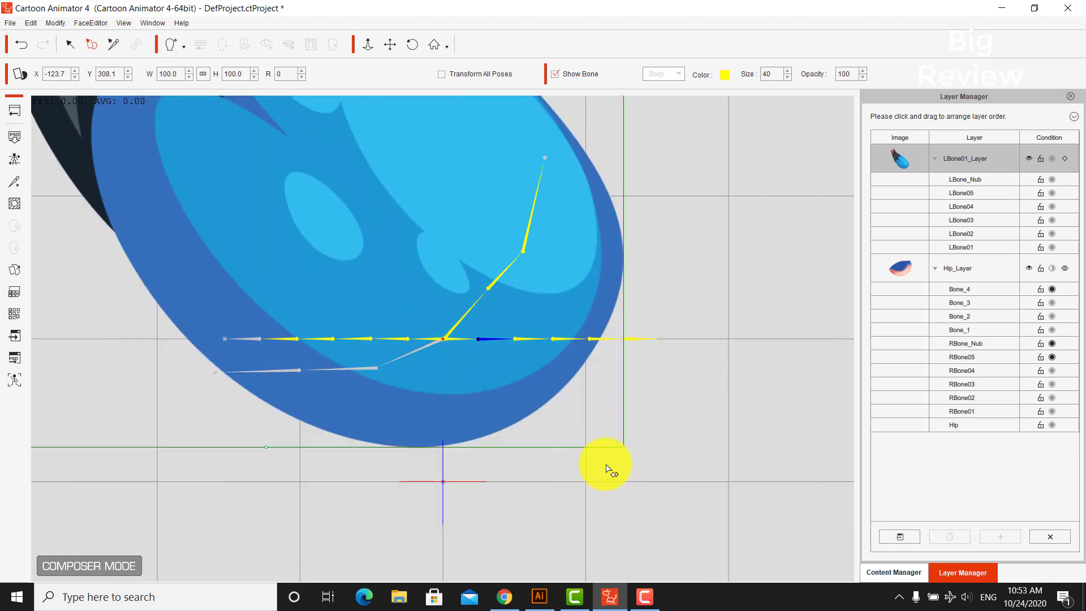
pyautogui.moveTo(607, 469); pyautogui.dragTo(388, 214)
pyautogui.moveTo(342, 113); pyautogui.dragTo(424, 298)
pyautogui.moveTo(487, 376); pyautogui.dragTo(441, 324)
pyautogui.moveTo(407, 273); pyautogui.dragTo(452, 323)
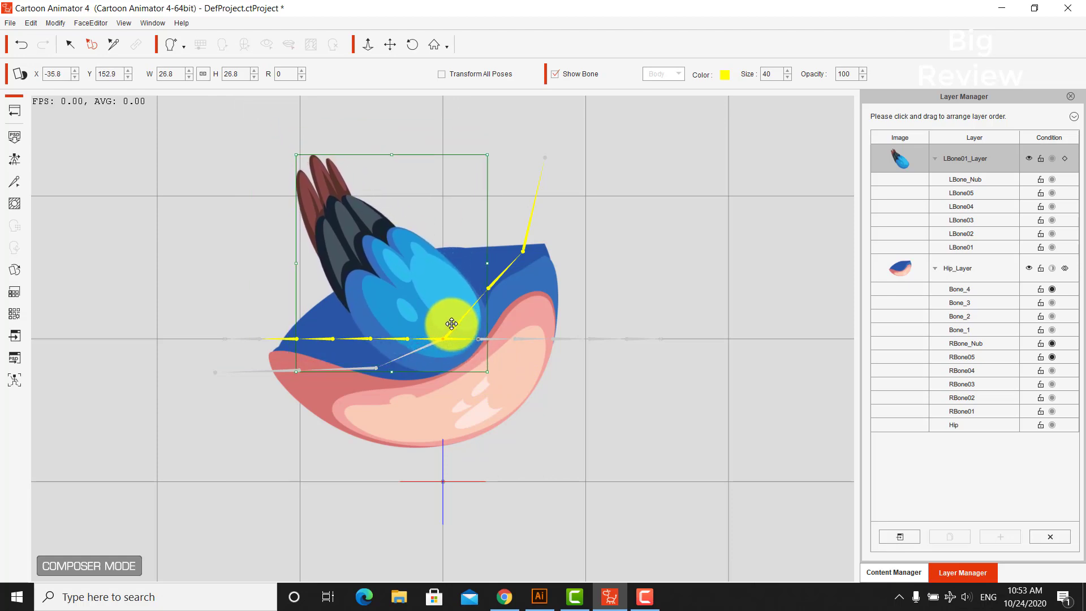
pyautogui.moveTo(490, 155); pyautogui.dragTo(497, 148)
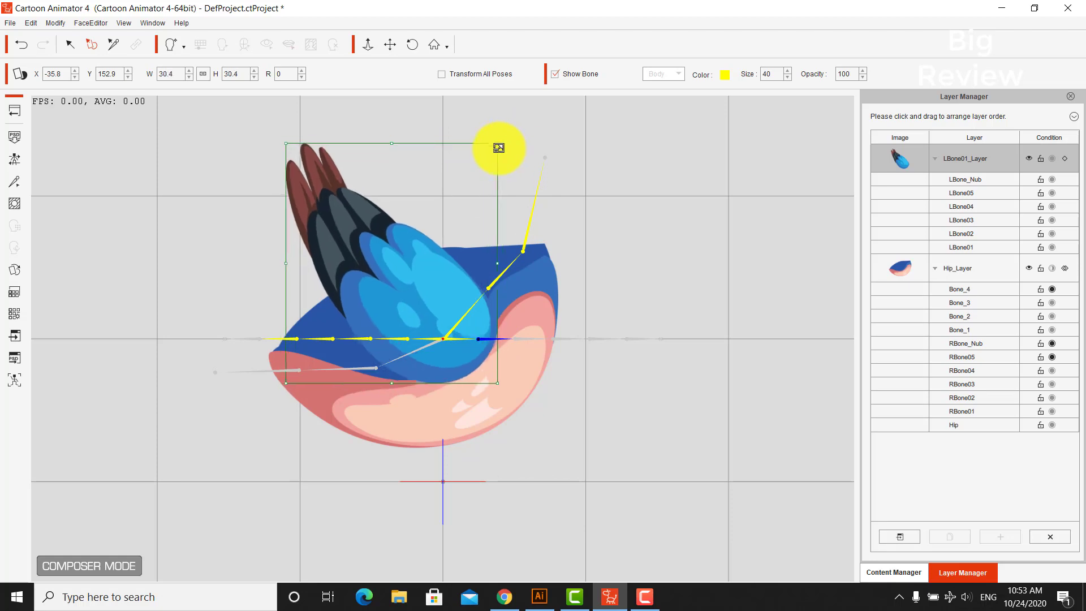
pyautogui.moveTo(417, 286); pyautogui.dragTo(417, 293)
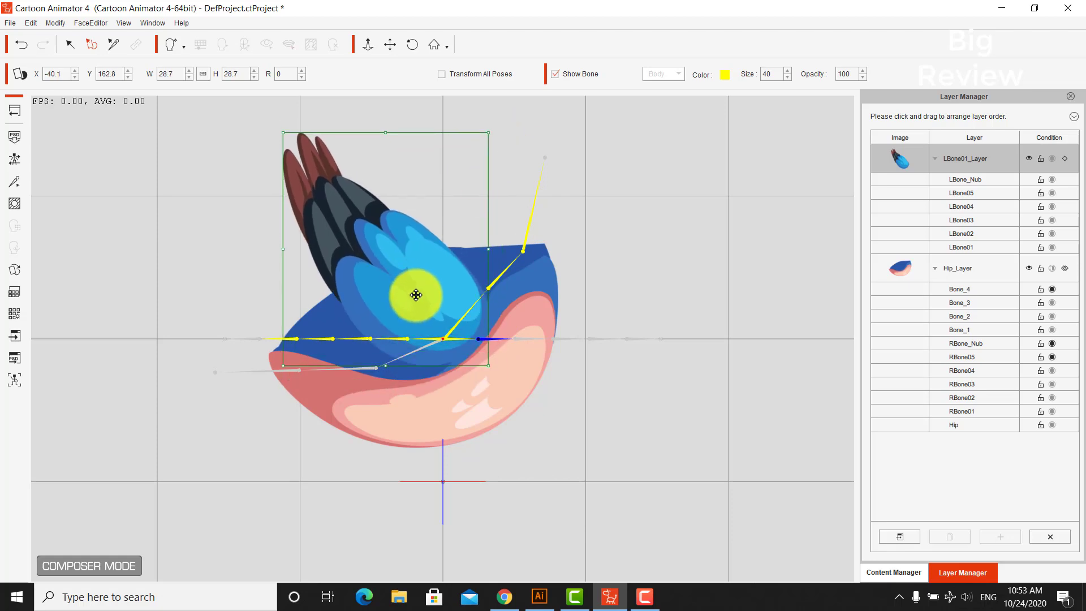
pyautogui.click(588, 232)
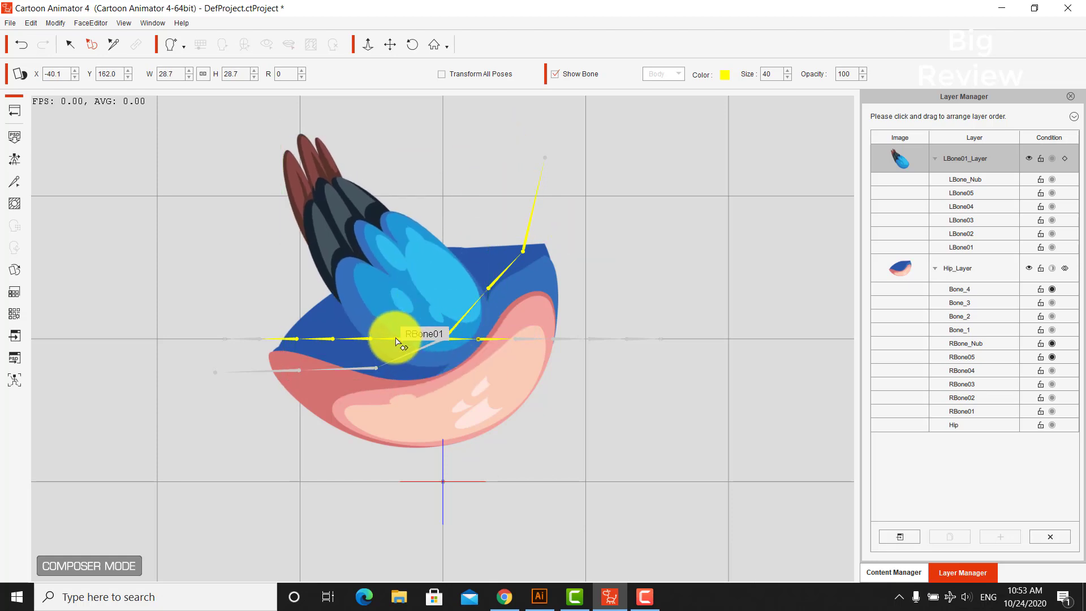
# Load the wing1 image as the sprite of RBone01, declining the image resize
pyautogui.click(396, 339)
pyautogui.click(15, 269)
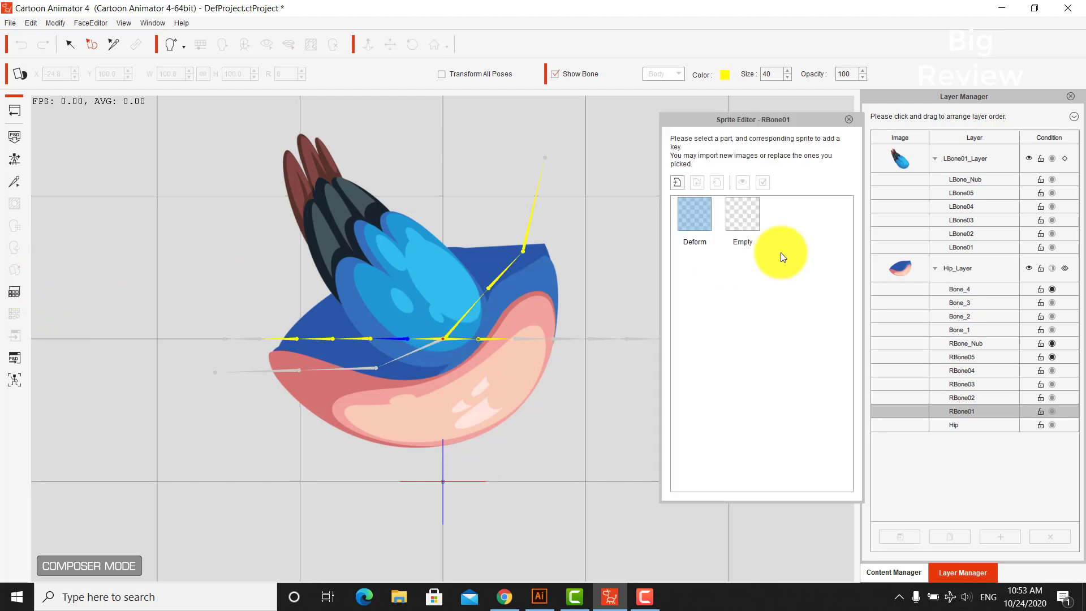
pyautogui.doubleClick(691, 225)
pyautogui.doubleClick(905, 357)
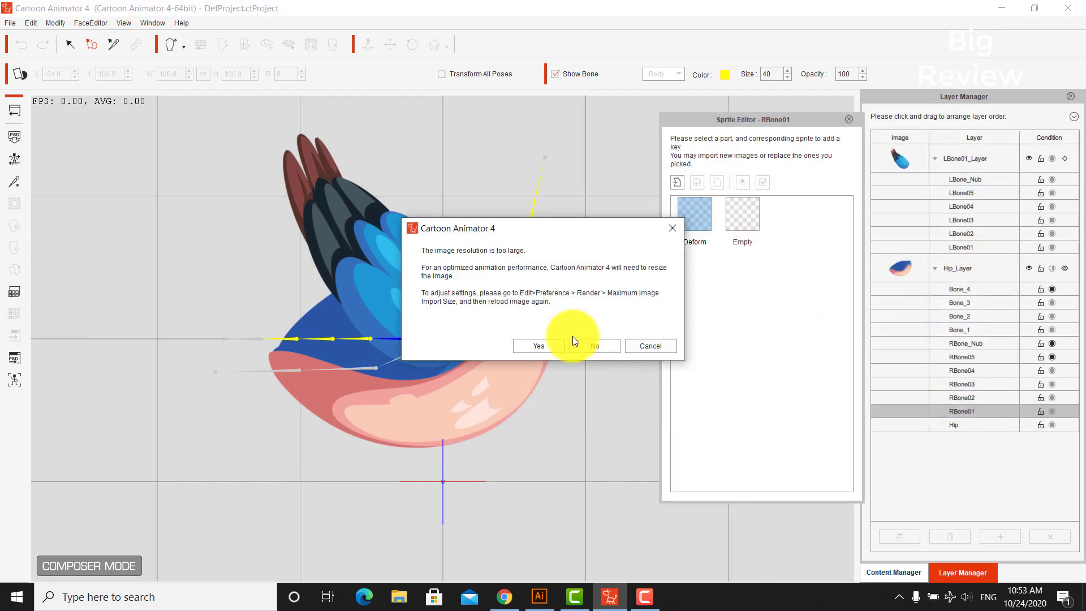
pyautogui.click(573, 341)
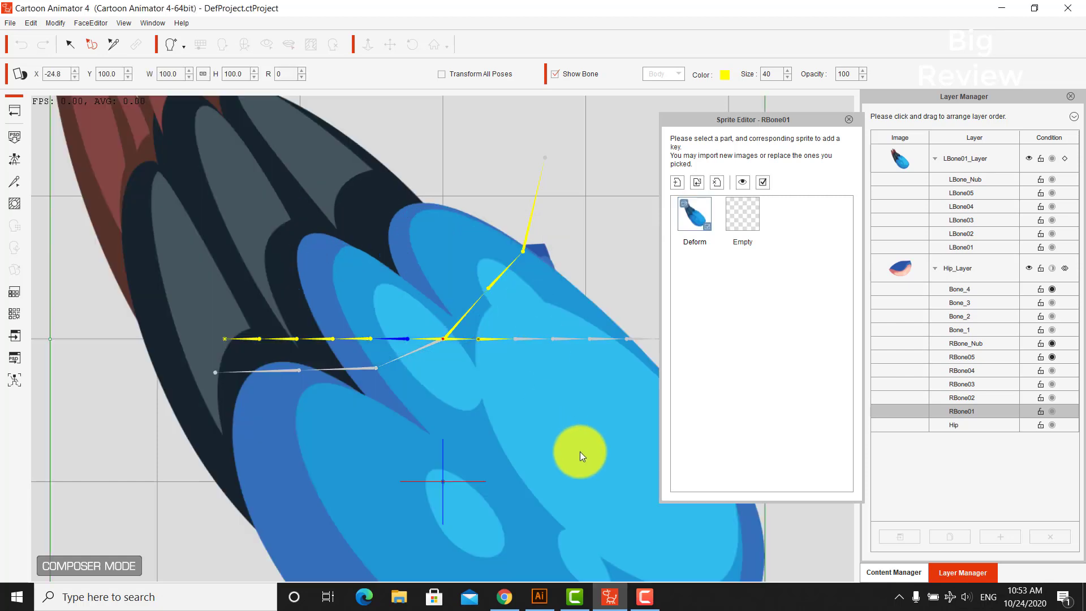
# Scale the RBone01 wing to about 31.7 %, rotate it 26 degrees, and place it upright beside the first wing
pyautogui.moveTo(552, 475); pyautogui.dragTo(432, 405)
pyautogui.moveTo(432, 296); pyautogui.dragTo(460, 281)
pyautogui.click(848, 119)
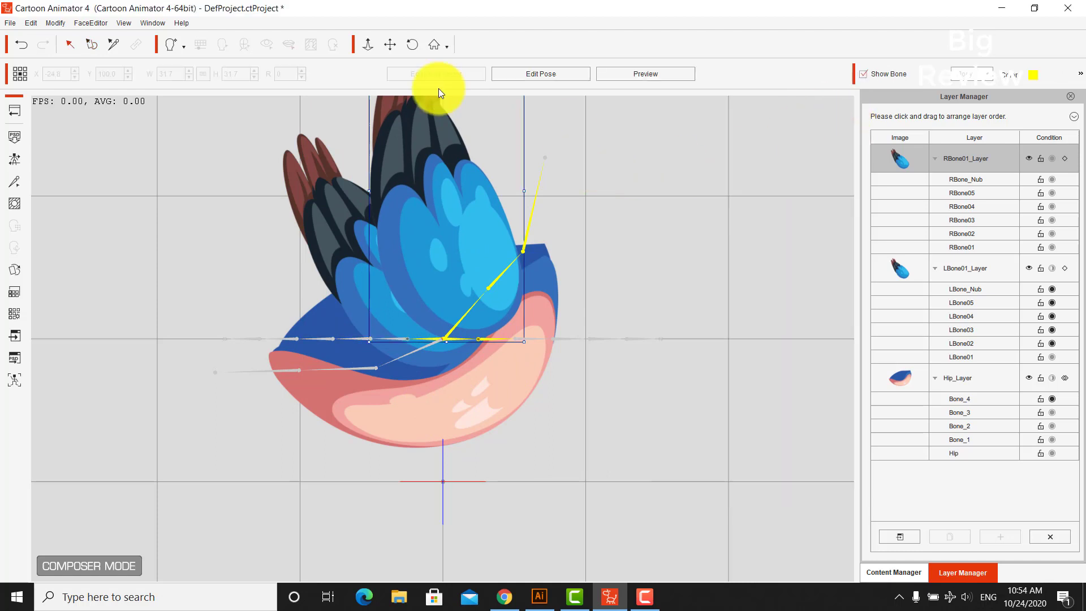
# Collapse the layer list and move RBone01_Layer beneath Hip_Layer so the second wing sits behind the body
pyautogui.moveTo(572, 154); pyautogui.dragTo(558, 242)
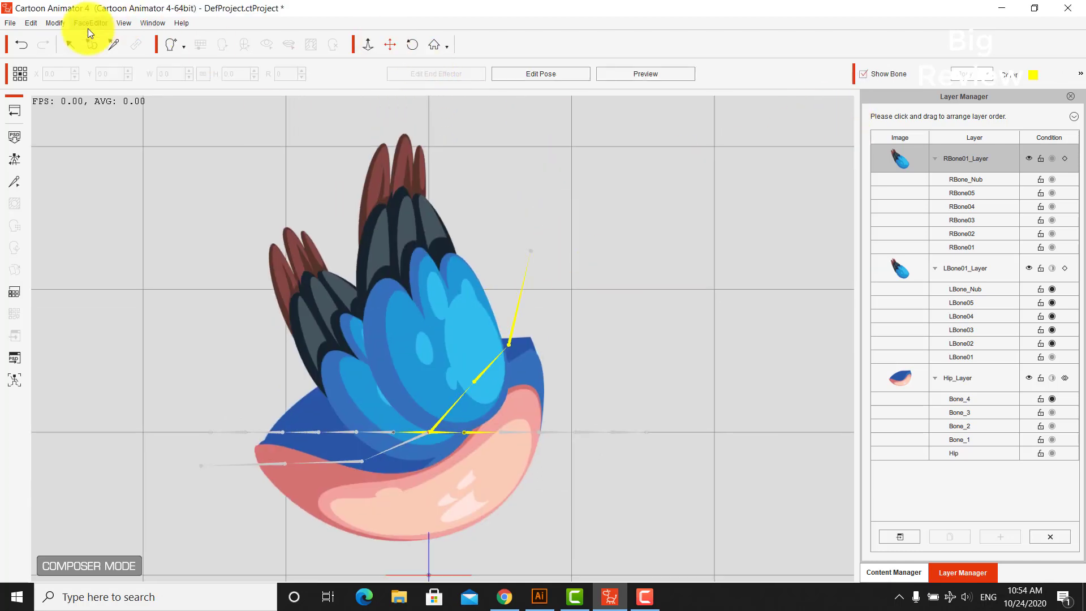
pyautogui.click(91, 44)
pyautogui.click(371, 245)
pyautogui.moveTo(1038, 148)
pyautogui.mouseDown()
pyautogui.moveTo(994, 381)
pyautogui.moveTo(969, 441)
pyautogui.mouseUp()
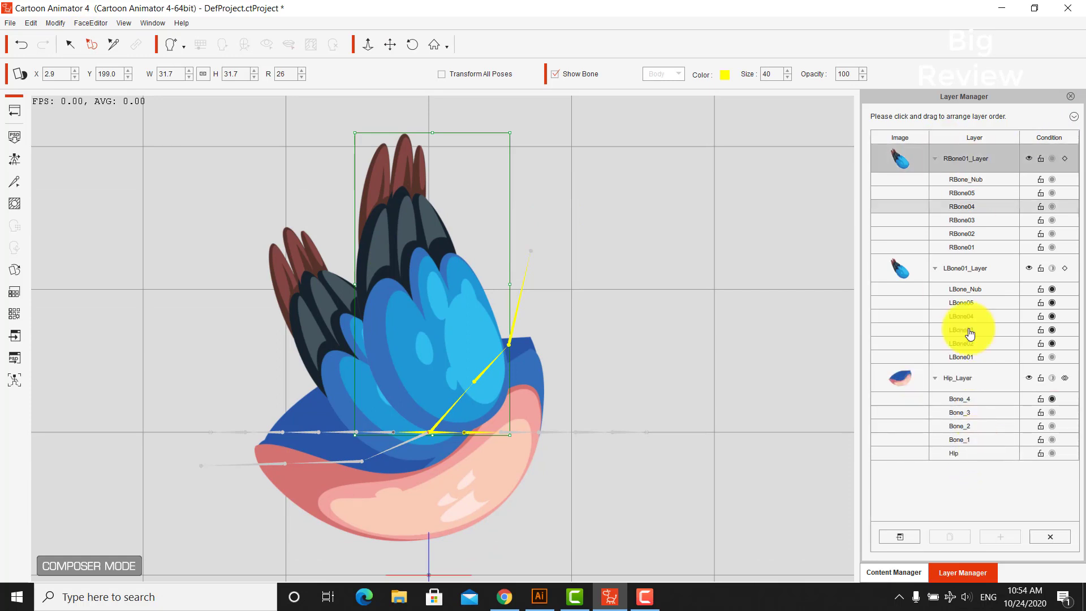
pyautogui.click(1073, 117)
pyautogui.click(1036, 193)
pyautogui.moveTo(952, 160); pyautogui.dragTo(956, 225)
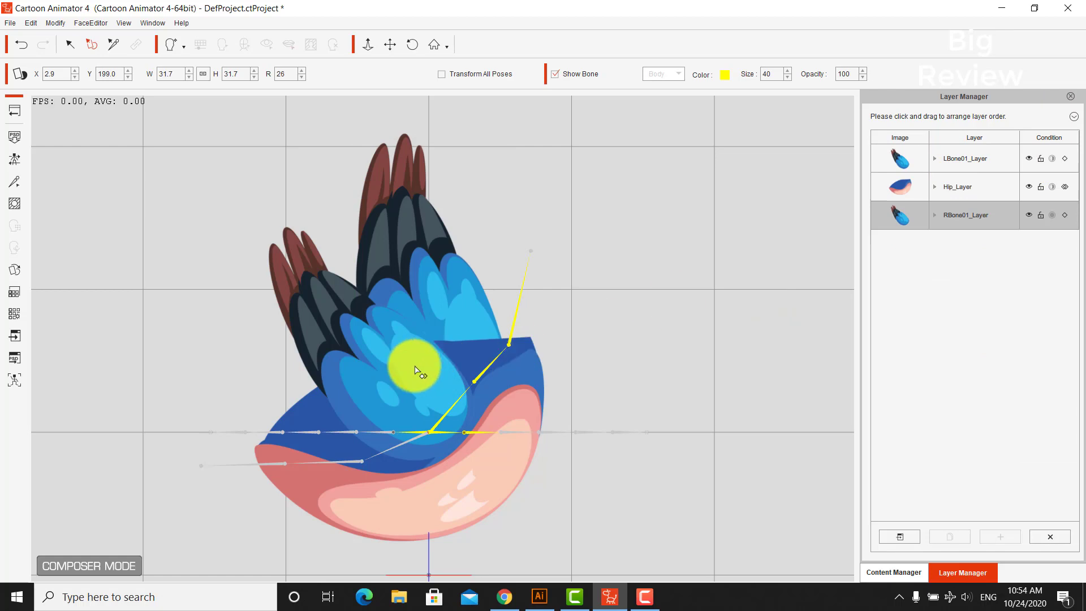
# Create a sprite-based head on the top neck bone, Bone_3
pyautogui.click(411, 121)
pyautogui.click(183, 44)
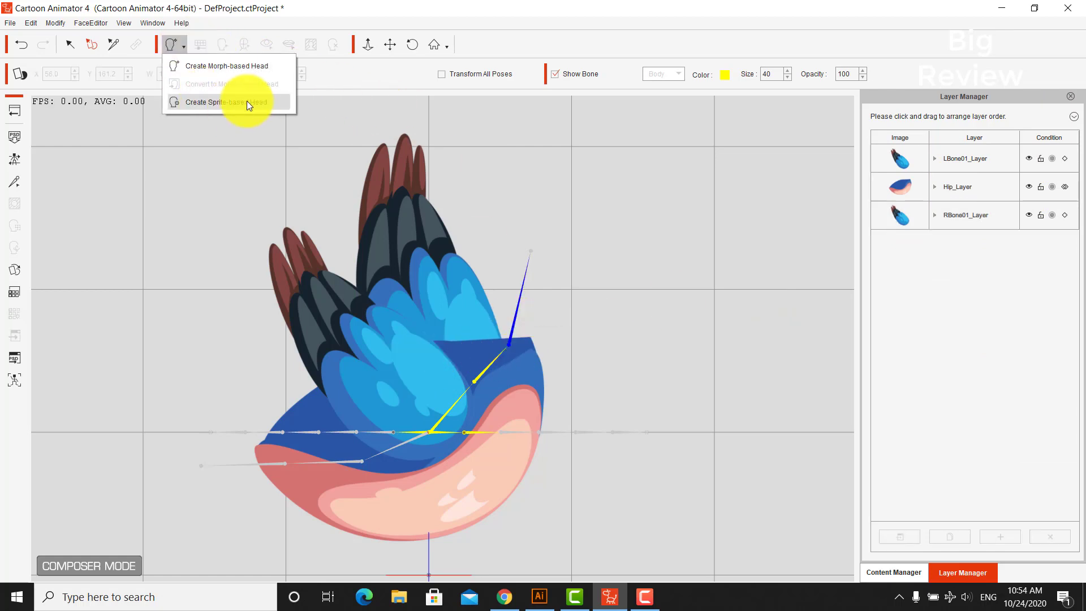
pyautogui.click(243, 100)
pyautogui.click(508, 405)
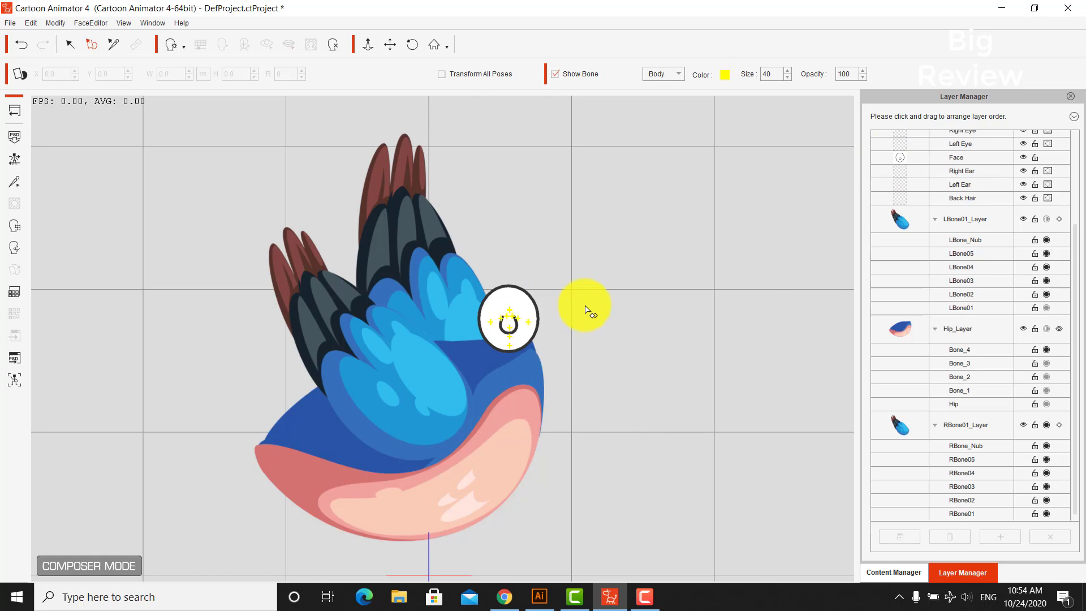
# Undo the head creation and create a sprite-based head again on Bone_3
pyautogui.hotkey('ctrl', 'z')
pyautogui.click(518, 320)
pyautogui.click(184, 46)
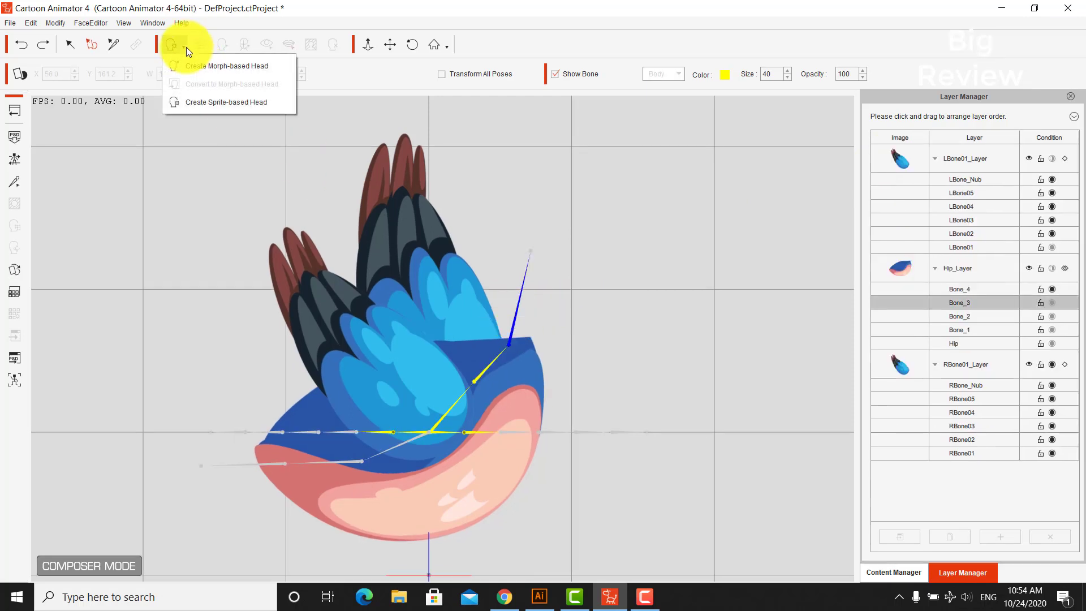
pyautogui.click(207, 96)
pyautogui.moveTo(543, 386); pyautogui.dragTo(577, 389)
pyautogui.click(527, 406)
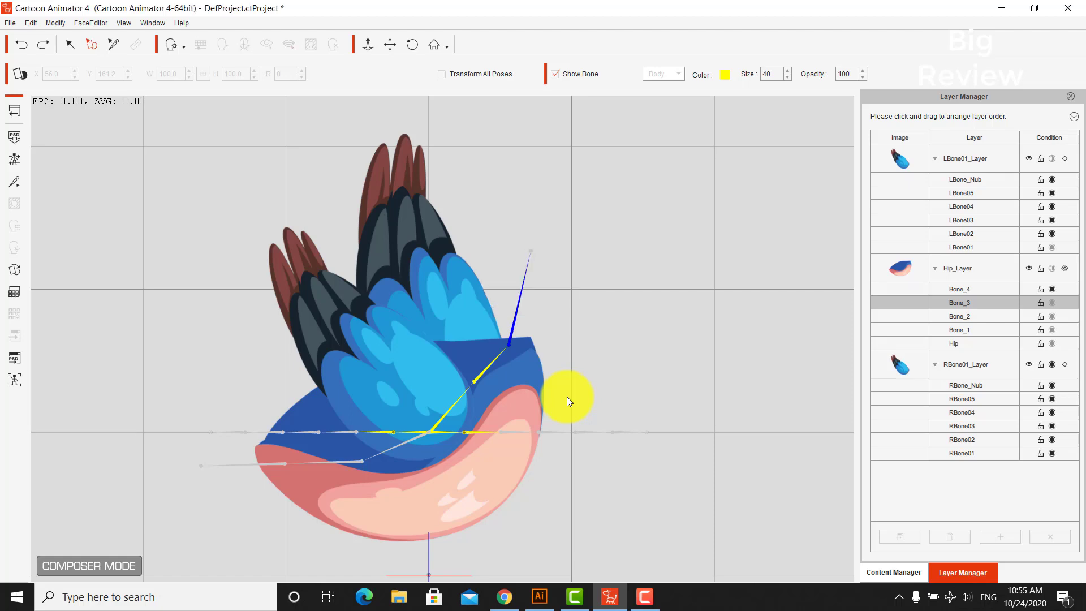
# Select the new placeholder head and scale the whole head down to about 44.3 %
pyautogui.click(520, 301)
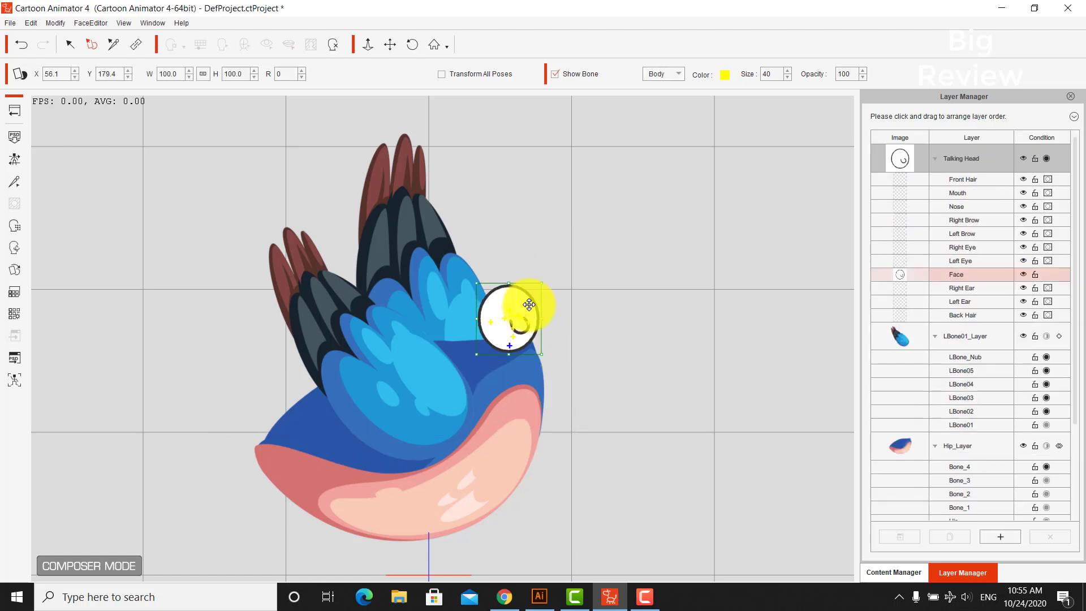
pyautogui.click(70, 44)
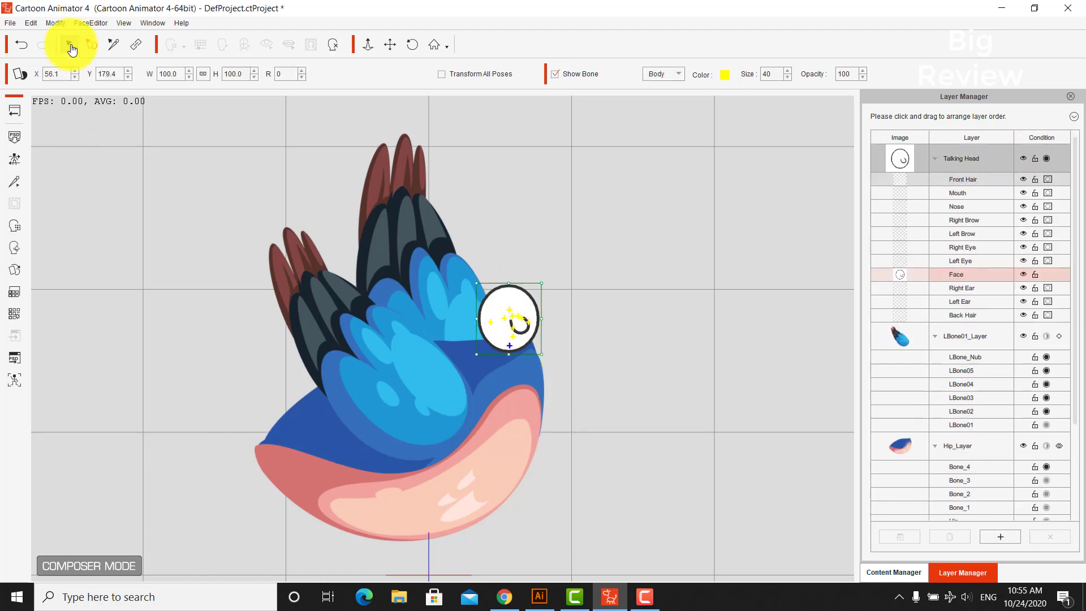
pyautogui.moveTo(540, 283); pyautogui.dragTo(524, 316)
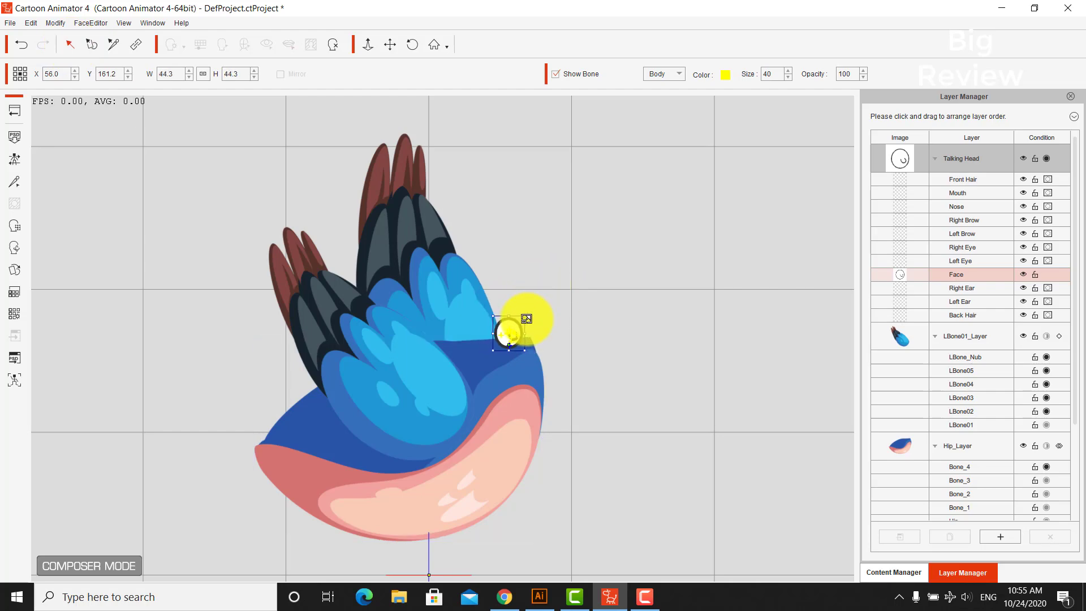
# Replace the Face sprite with the Head image, declining the image resize
pyautogui.click(12, 293)
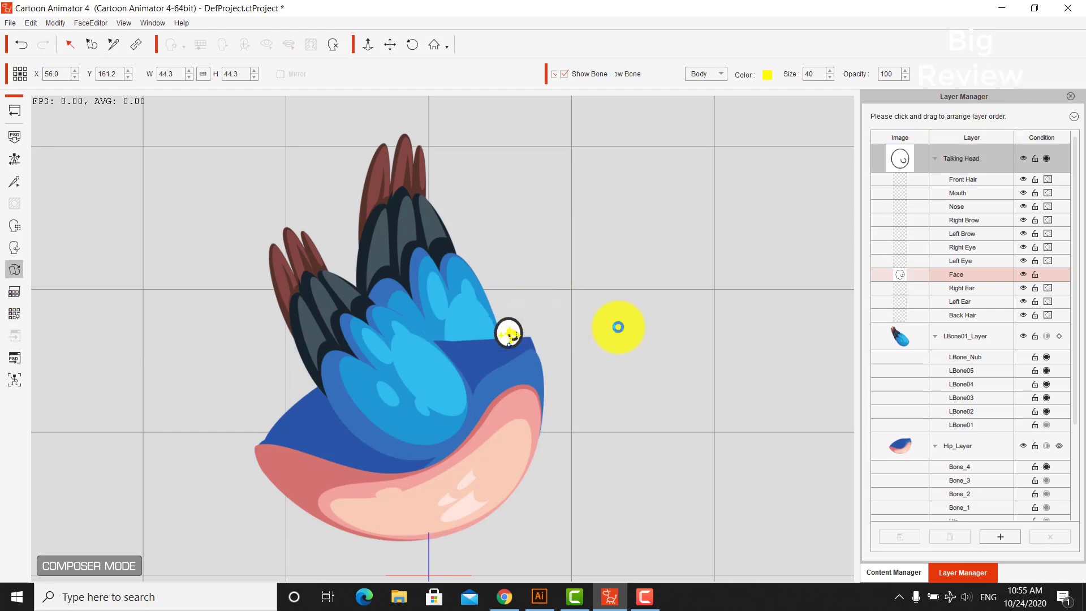
pyautogui.click(704, 375)
pyautogui.doubleClick(980, 225)
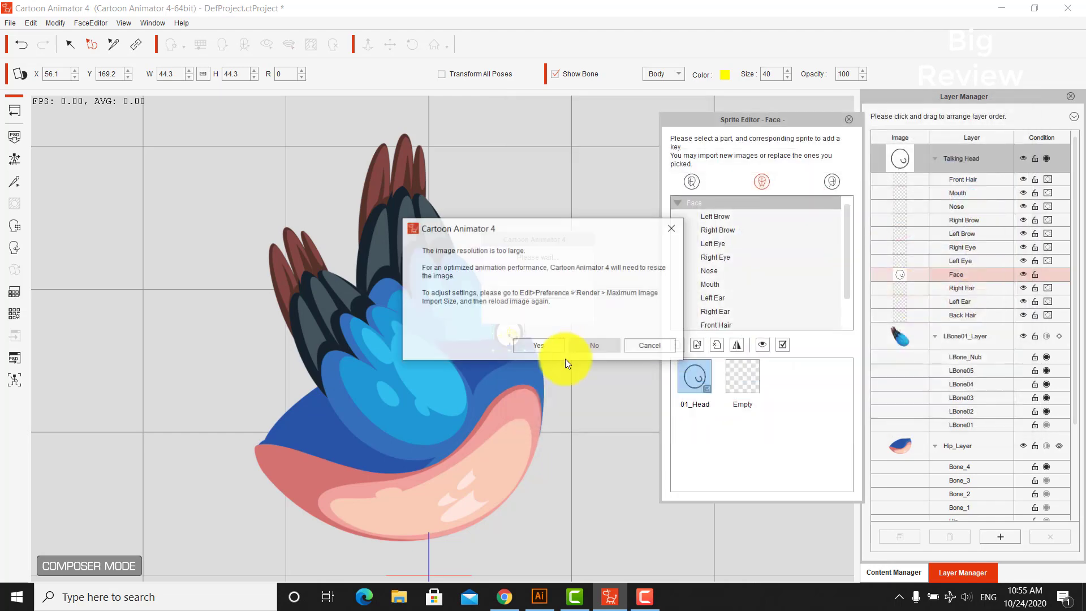
pyautogui.click(595, 347)
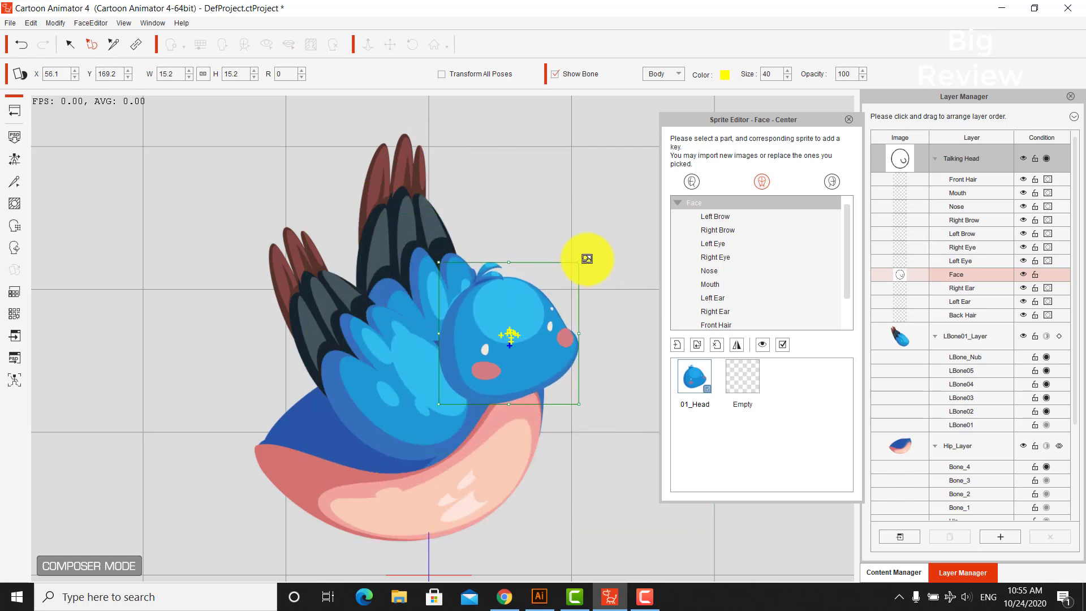
# Scale the bird's face sprite to about 19.9 % and position it over the neck end of the body
pyautogui.moveTo(577, 263); pyautogui.dragTo(644, 213)
pyautogui.moveTo(571, 287)
pyautogui.mouseDown()
pyautogui.moveTo(562, 293)
pyautogui.moveTo(577, 271)
pyautogui.mouseUp()
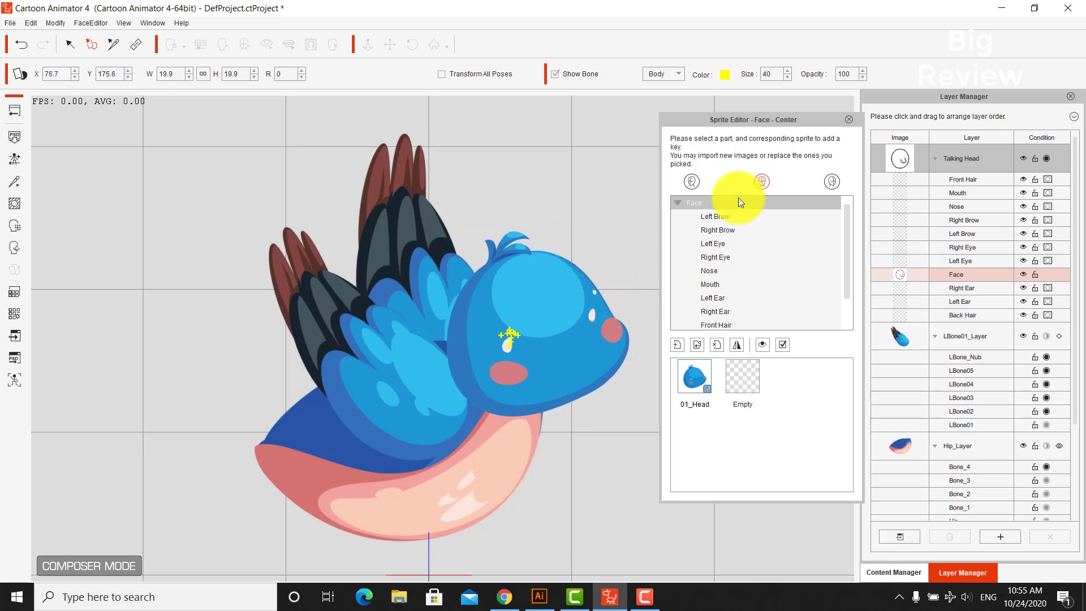
pyautogui.click(513, 337)
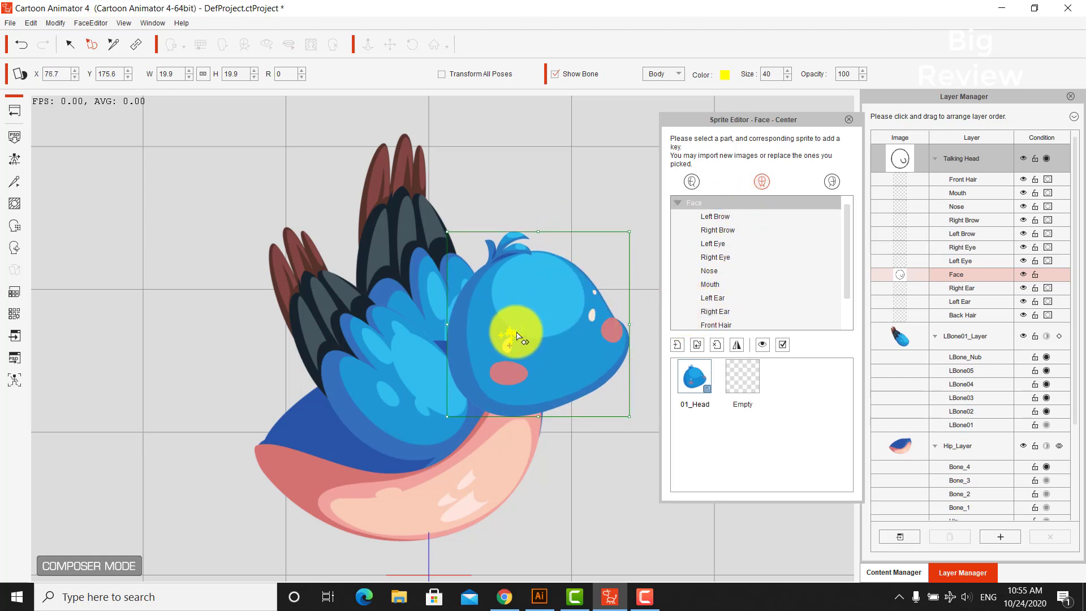
pyautogui.click(716, 229)
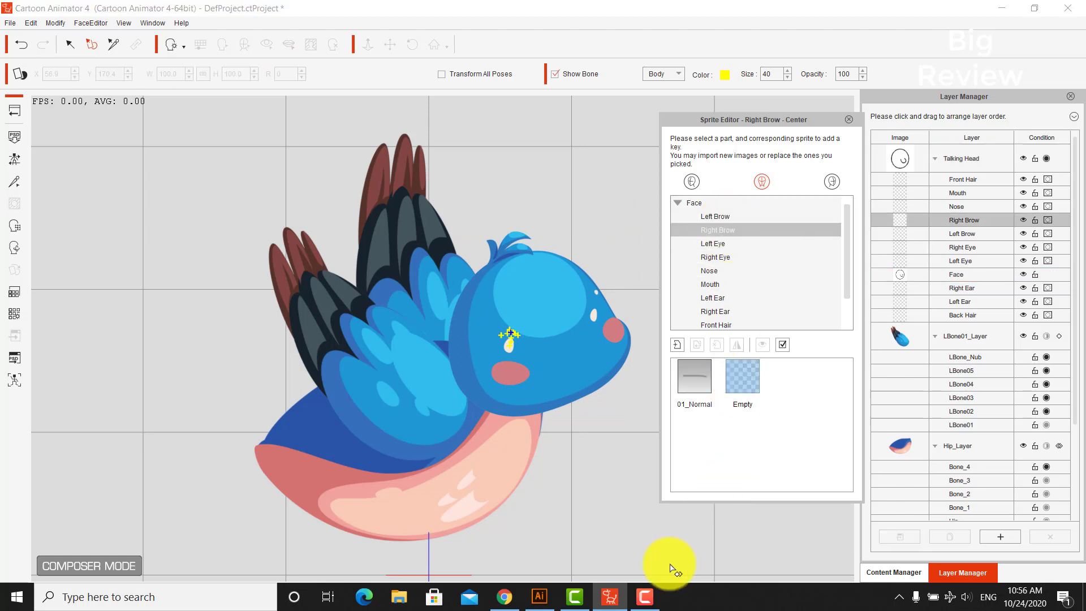
pyautogui.click(650, 594)
pyautogui.click(1037, 542)
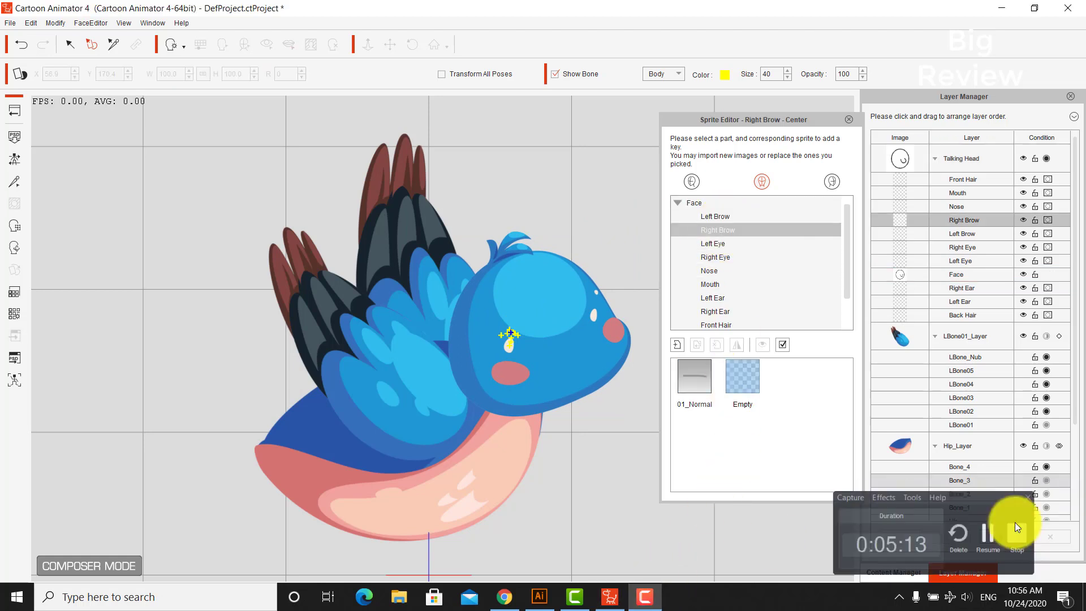
# Load the eye image as the Left Eye's 01_Normal sprite, scale it to about 16.4 % and place it near the front of the face
pyautogui.click(719, 243)
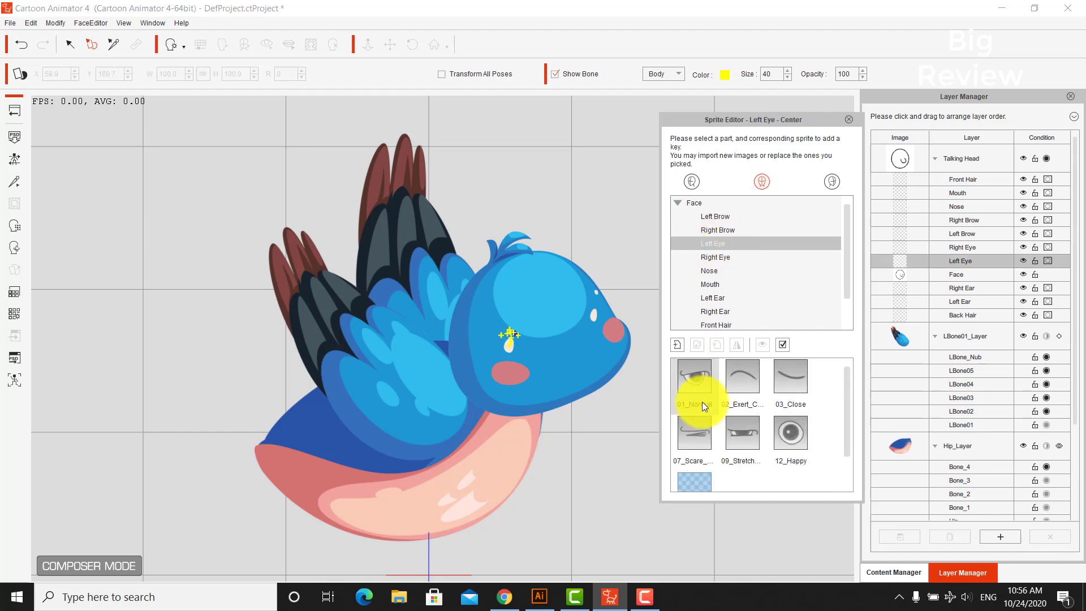
pyautogui.doubleClick(694, 371)
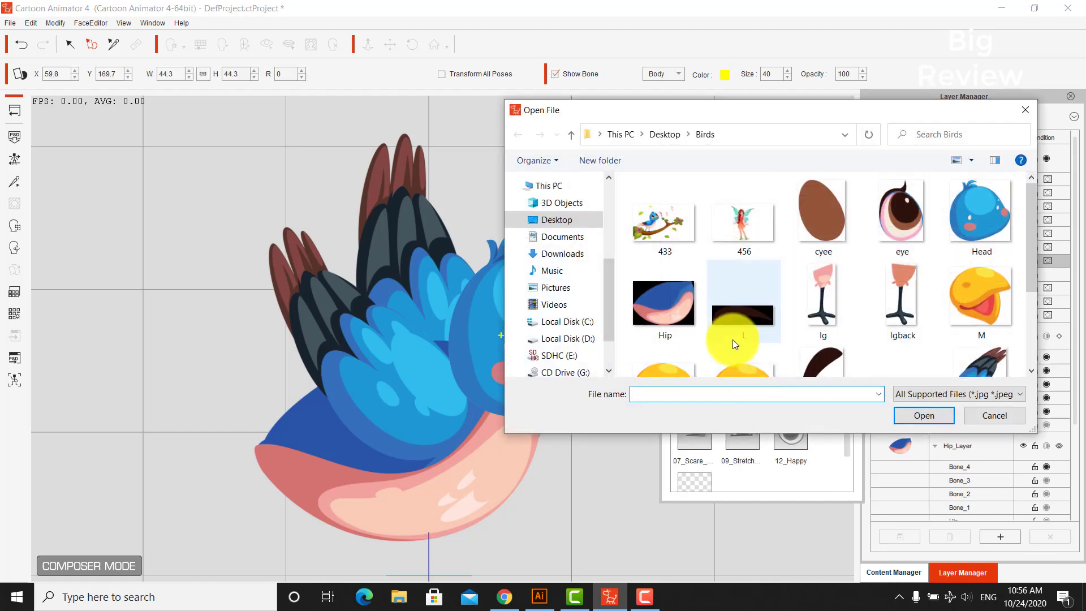
pyautogui.doubleClick(903, 222)
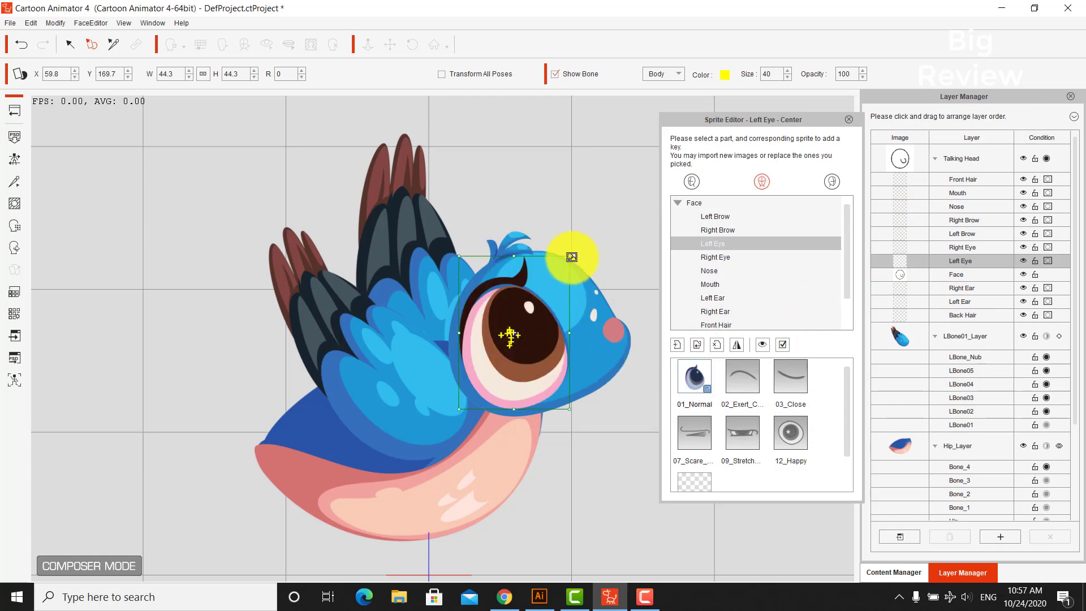
pyautogui.moveTo(571, 257); pyautogui.dragTo(577, 287)
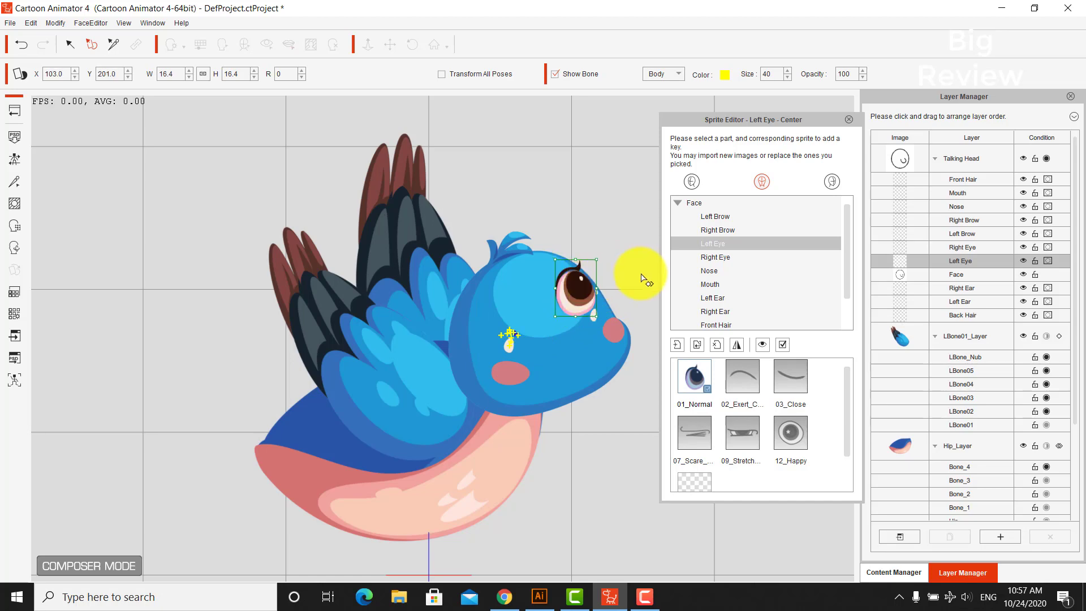
# Load the cyee image as the Left Eye's 03_Close sprite, scale it to about 18.6 % and align it with the open eye
pyautogui.doubleClick(761, 373)
pyautogui.doubleClick(816, 217)
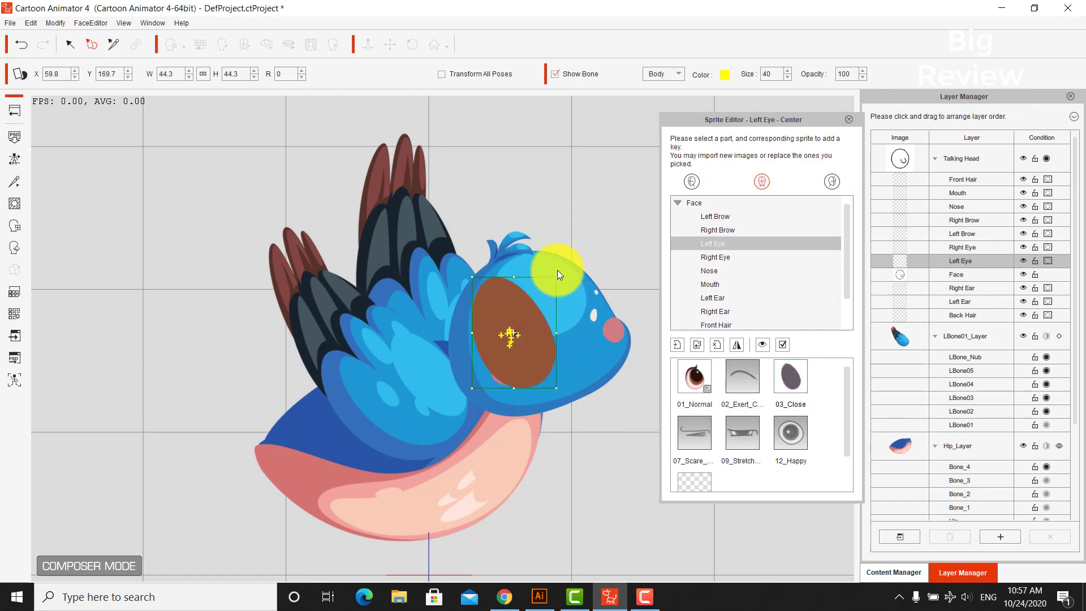
pyautogui.moveTo(533, 297); pyautogui.dragTo(598, 272)
pyautogui.click(699, 373)
pyautogui.click(789, 380)
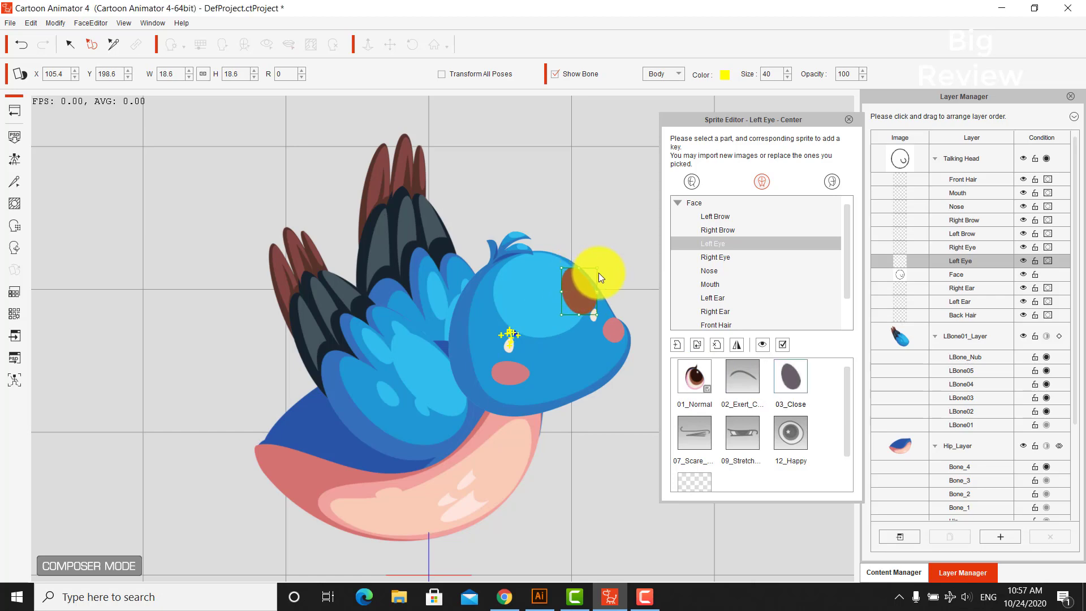
pyautogui.click(698, 374)
pyautogui.click(791, 379)
pyautogui.click(698, 376)
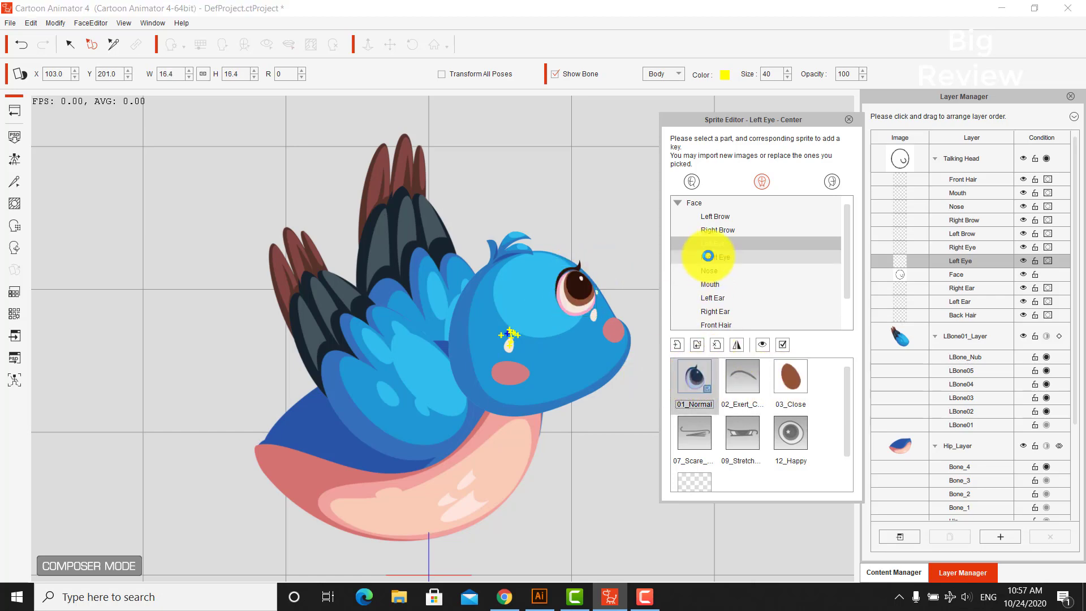
# Load the eye image as the Right Eye's 01_Normal sprite, scale it to about 19.5 % and place it above the cheek
pyautogui.click(707, 255)
pyautogui.doubleClick(690, 377)
pyautogui.scroll(-1, 728, 357)
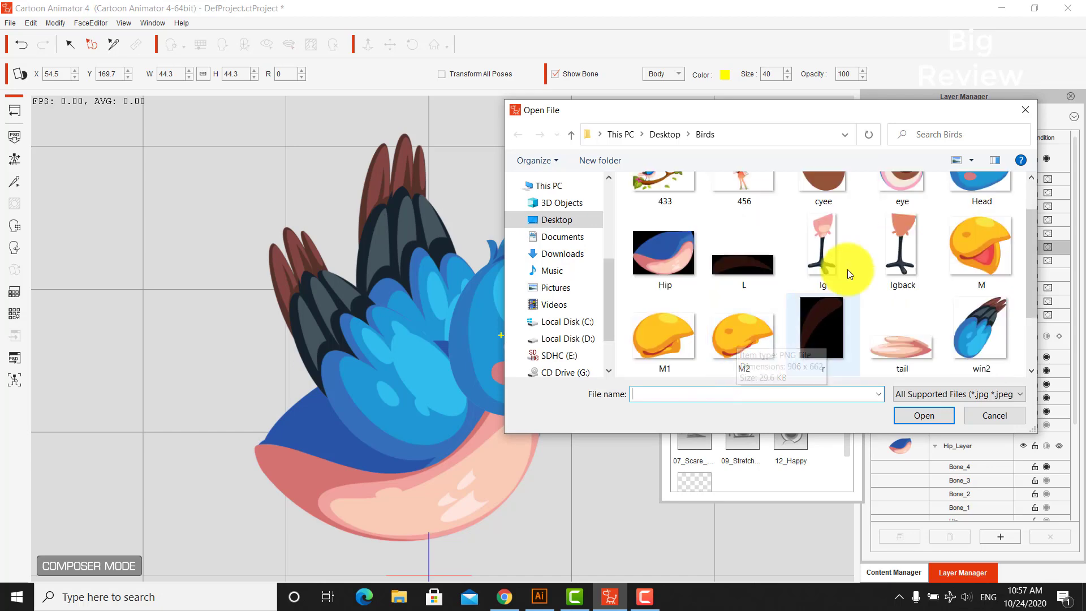
pyautogui.scroll(1, 876, 226)
pyautogui.doubleClick(905, 193)
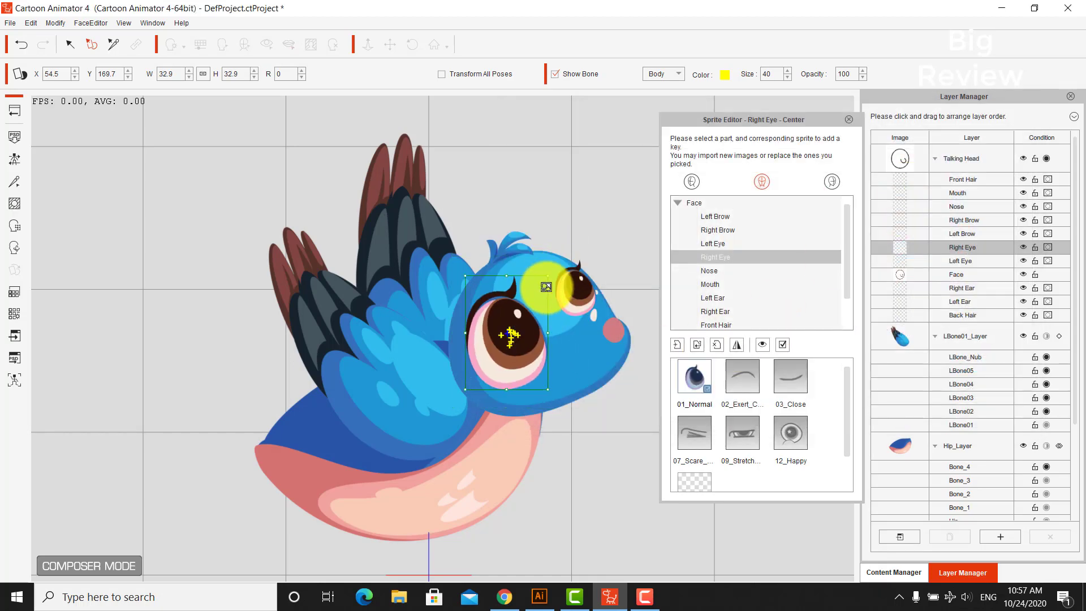
pyautogui.moveTo(546, 287)
pyautogui.mouseDown()
pyautogui.moveTo(536, 308)
pyautogui.moveTo(532, 297)
pyautogui.mouseUp()
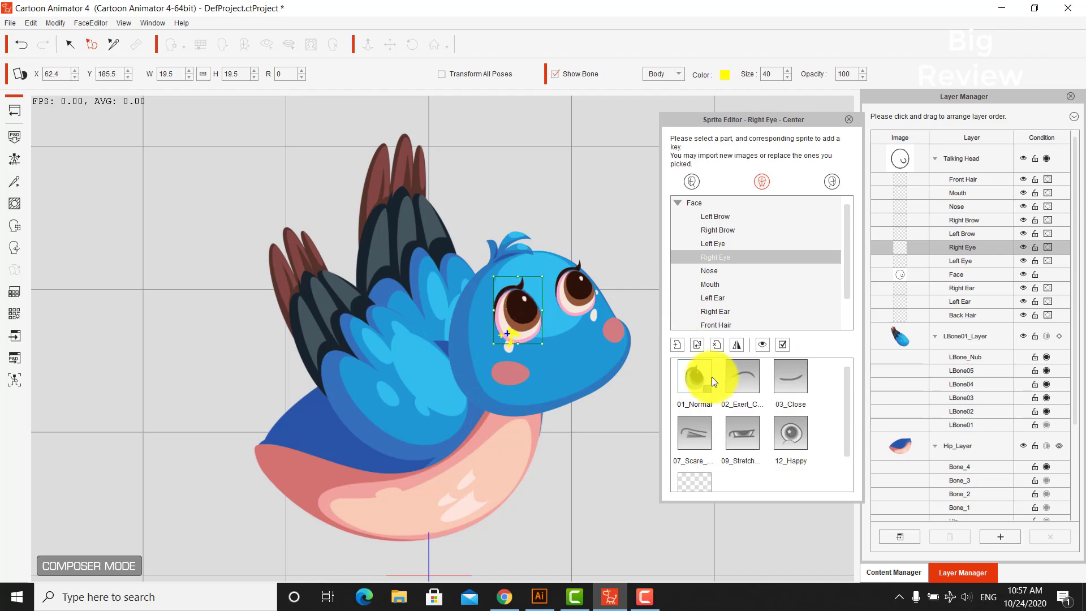
# Load the cyee image as the Right Eye's 03_Close sprite, then shrink and align it to match the open eye
pyautogui.doubleClick(785, 376)
pyautogui.doubleClick(820, 222)
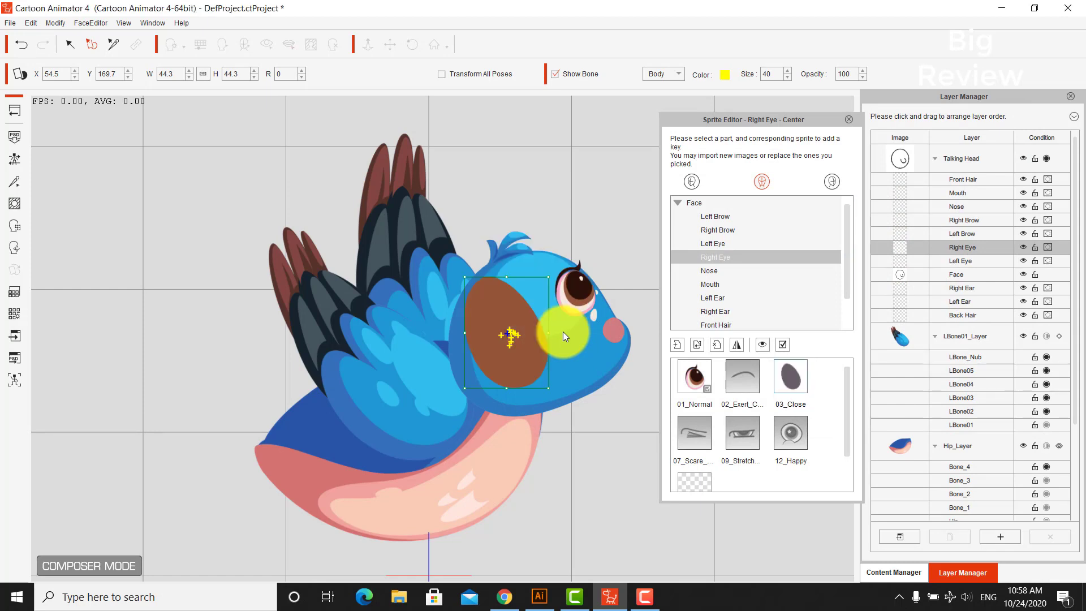
pyautogui.moveTo(538, 279); pyautogui.dragTo(531, 313)
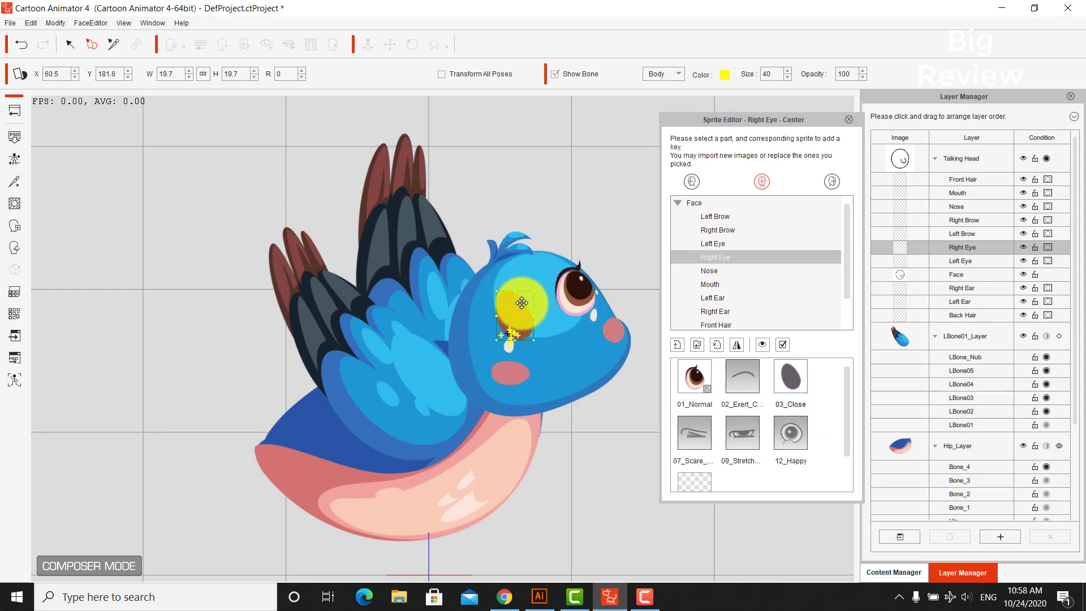
pyautogui.click(693, 376)
pyautogui.click(776, 375)
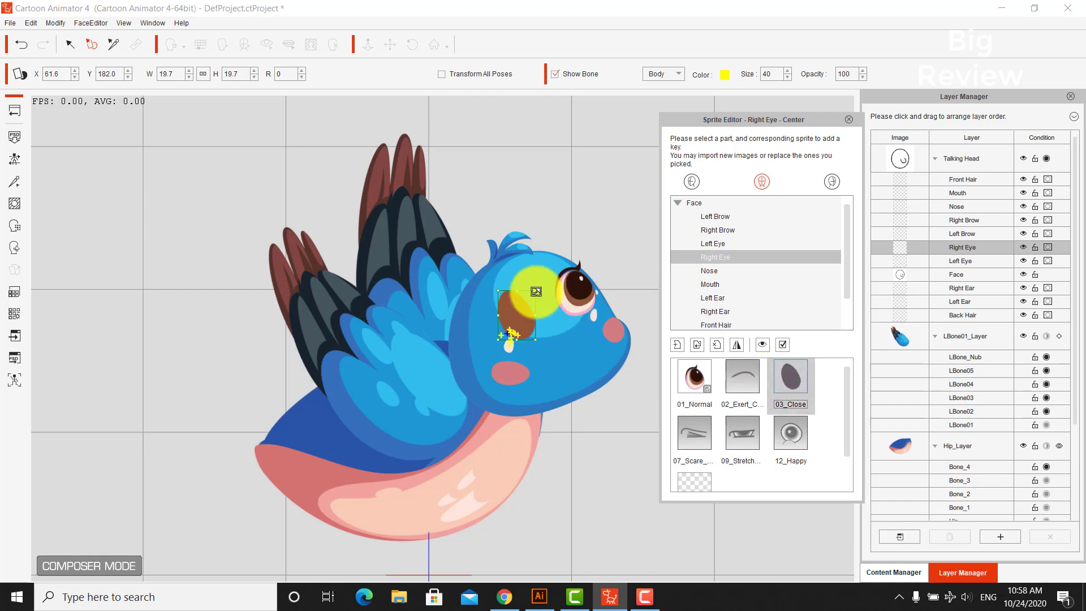
pyautogui.moveTo(535, 293); pyautogui.dragTo(524, 307)
pyautogui.click(694, 374)
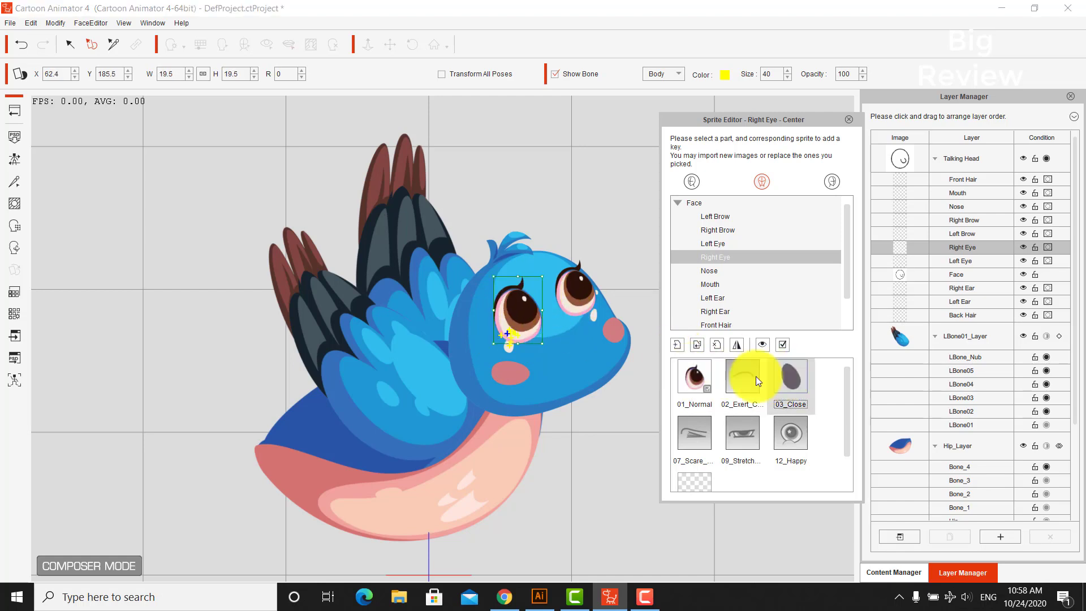
# Load the open-beak M image as the Mouth's 01_Normal sprite
pyautogui.click(717, 283)
pyautogui.scroll(-5, 707, 388)
pyautogui.doubleClick(689, 378)
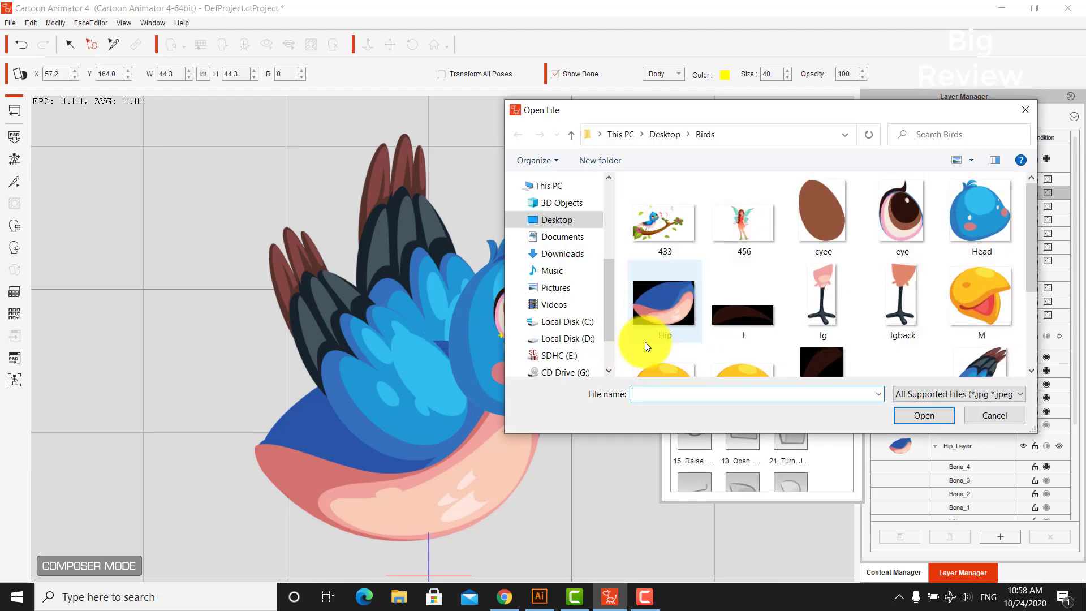
pyautogui.scroll(-1, 849, 282)
pyautogui.click(982, 243)
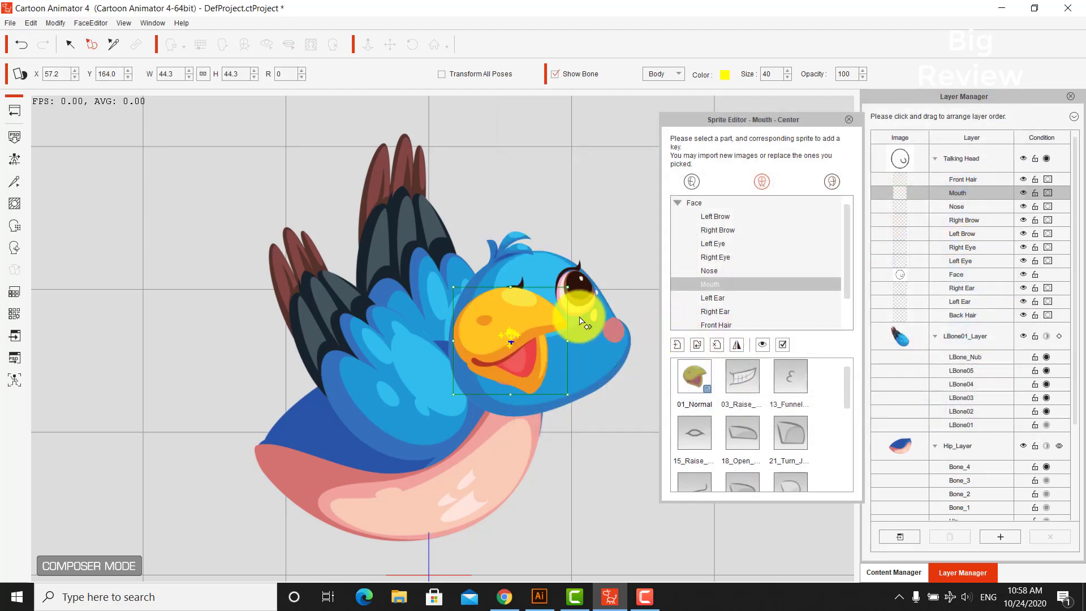
# Replace the Mouth's 01_Normal sprite with the M1 beak image, scale it to about 27.9 % and place it at the front of the face
pyautogui.click(696, 344)
pyautogui.scroll(-3, 758, 309)
pyautogui.doubleClick(684, 260)
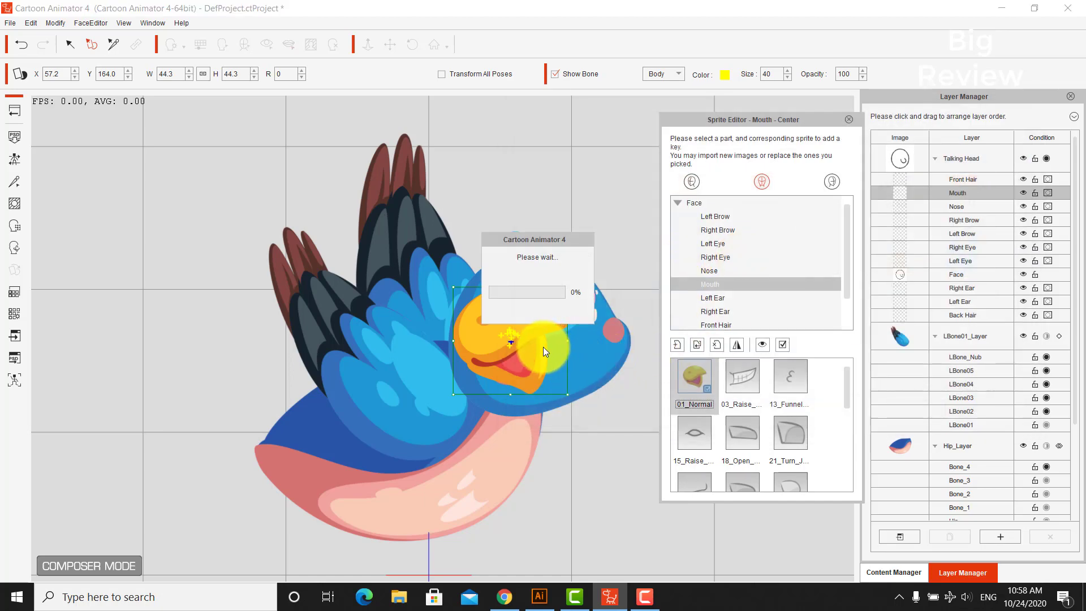
pyautogui.moveTo(543, 348); pyautogui.dragTo(597, 348)
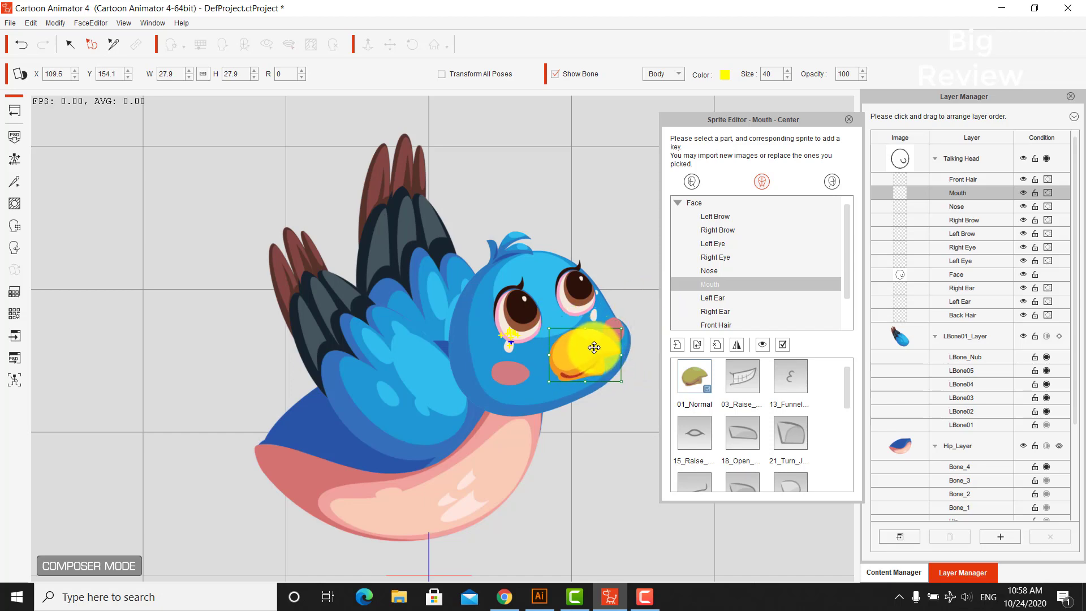
# Load the open-beak M image as the Mouth's 03_Raise sprite, scale it to about 28.7 % and align it with the 01_Normal beak
pyautogui.doubleClick(753, 380)
pyautogui.scroll(-1, 741, 368)
pyautogui.doubleClick(849, 291)
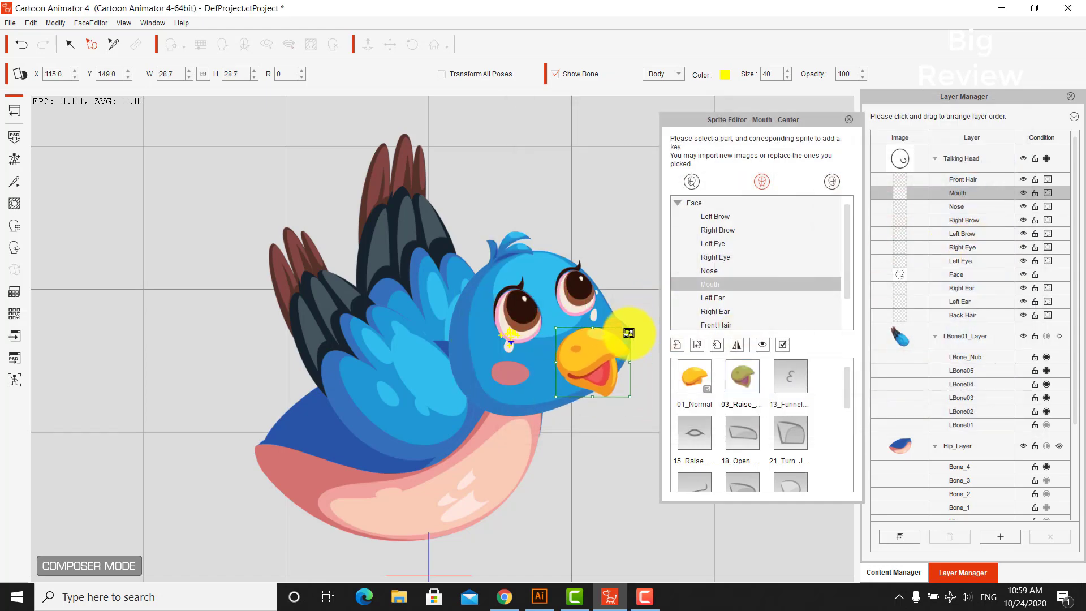
pyautogui.click(742, 376)
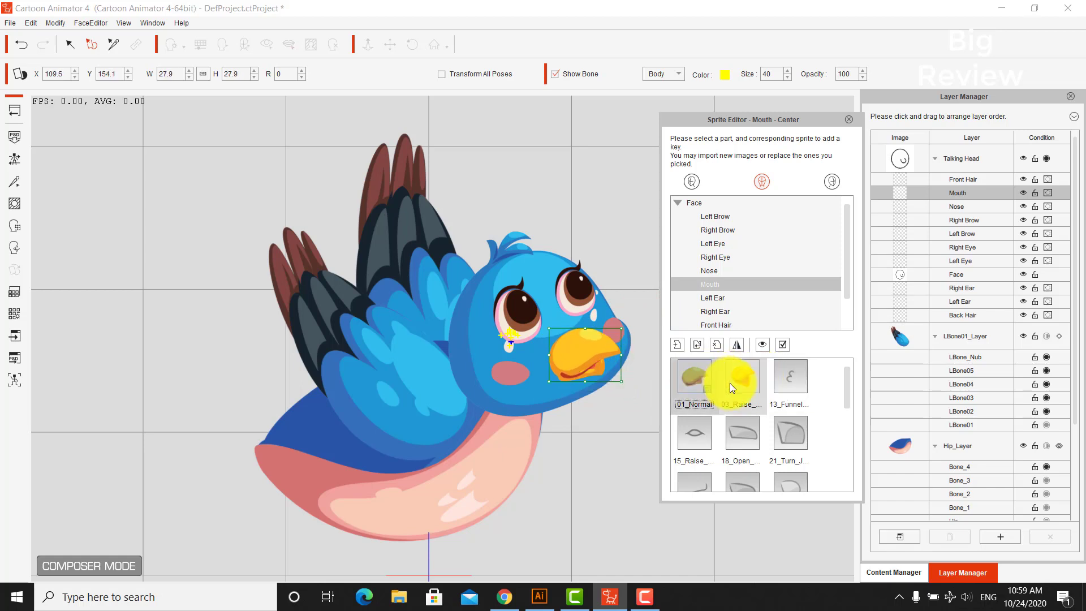
pyautogui.moveTo(591, 354); pyautogui.dragTo(590, 354)
pyautogui.click(710, 383)
pyautogui.click(699, 375)
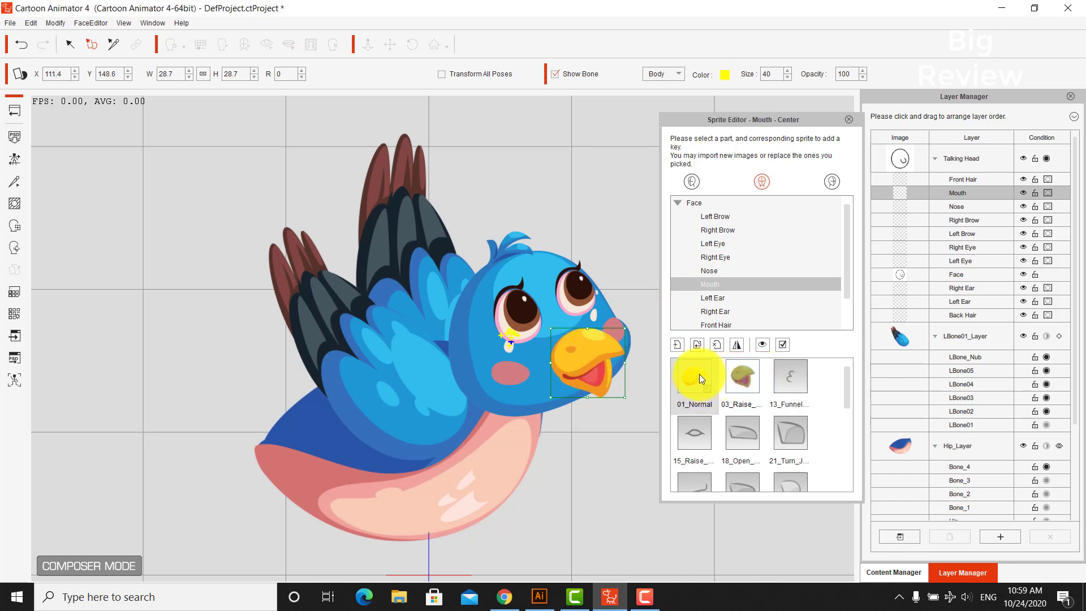
pyautogui.click(704, 376)
pyautogui.click(734, 377)
# Load the M2 beak image as the Mouth's 13_Funnel sprite, scale it to about 27.8 % and align it with the 01_Normal beak
pyautogui.doubleClick(794, 378)
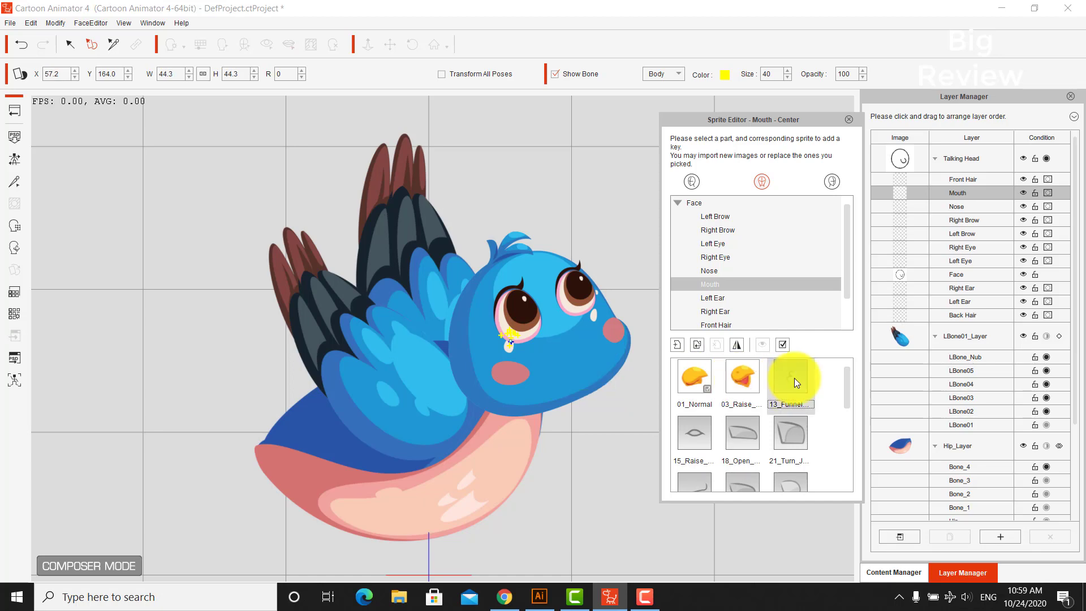
pyautogui.click(732, 265)
pyautogui.doubleClick(732, 265)
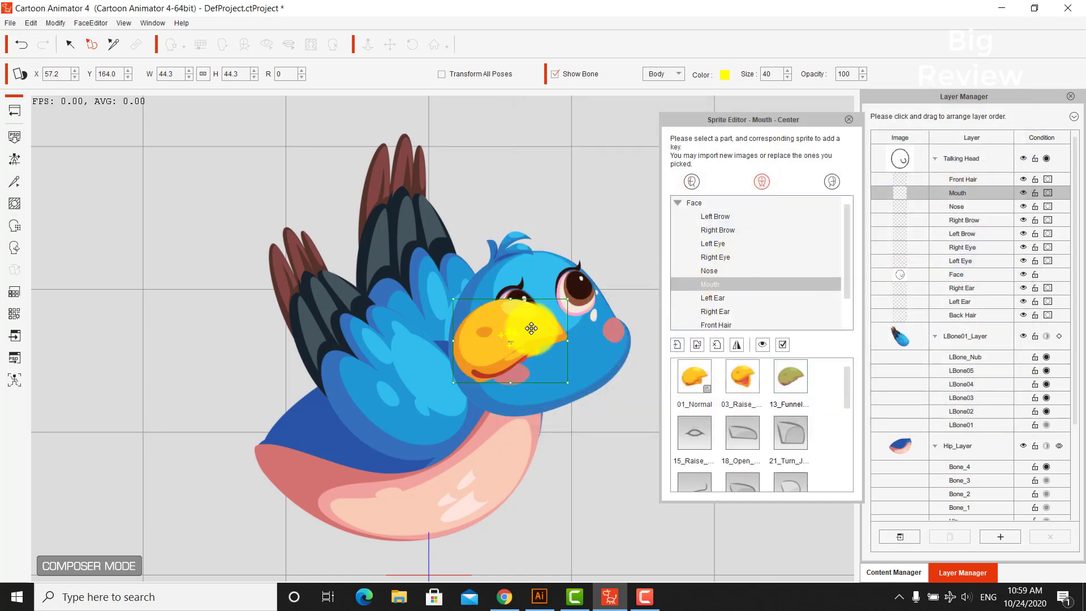
pyautogui.moveTo(656, 306); pyautogui.dragTo(591, 351)
pyautogui.click(696, 375)
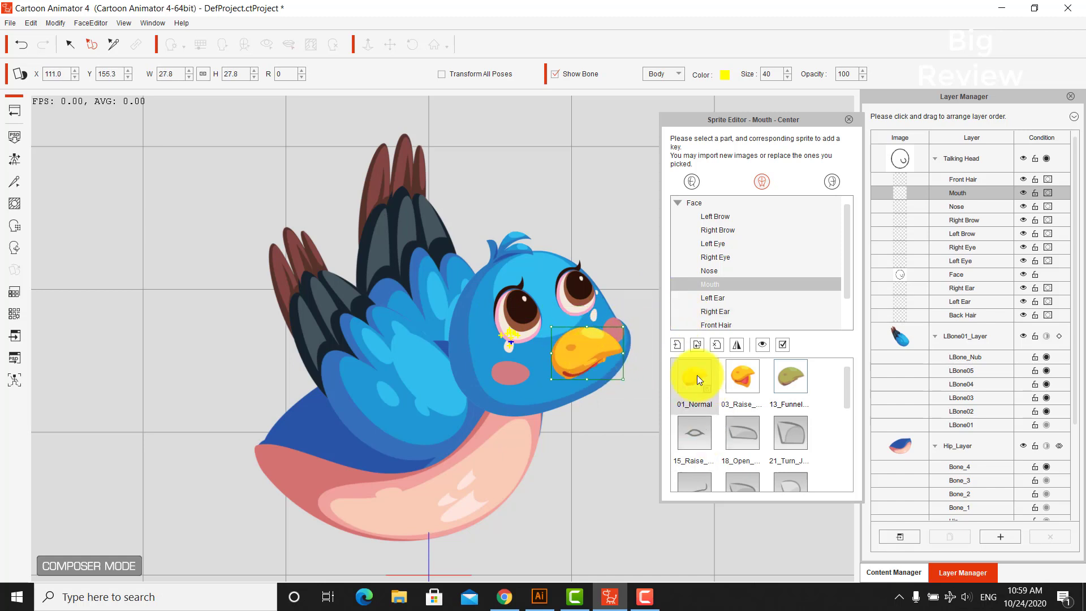
pyautogui.click(742, 375)
pyautogui.click(789, 373)
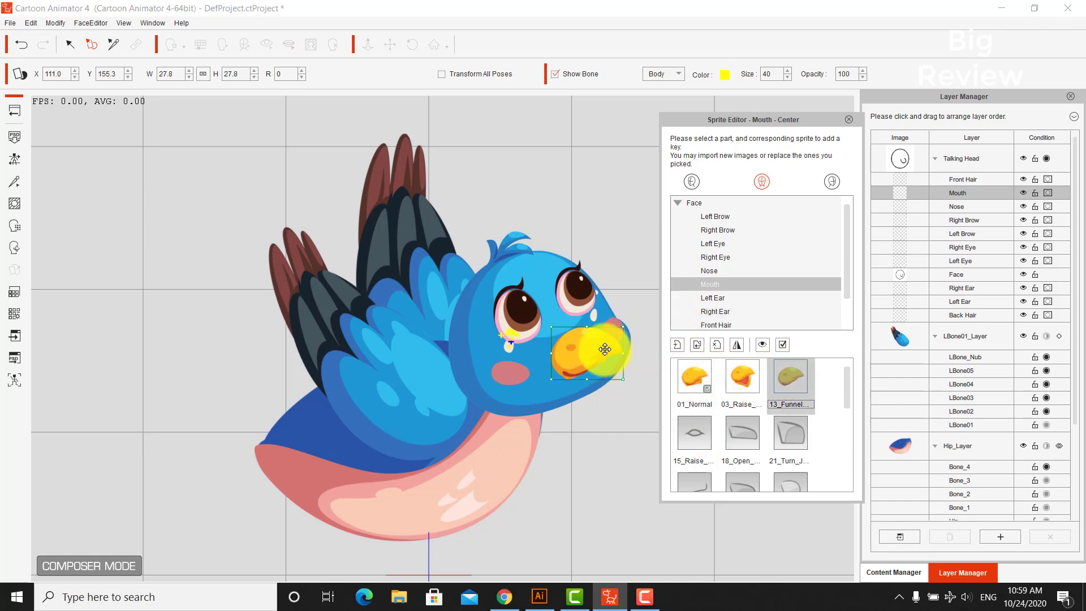
pyautogui.click(704, 368)
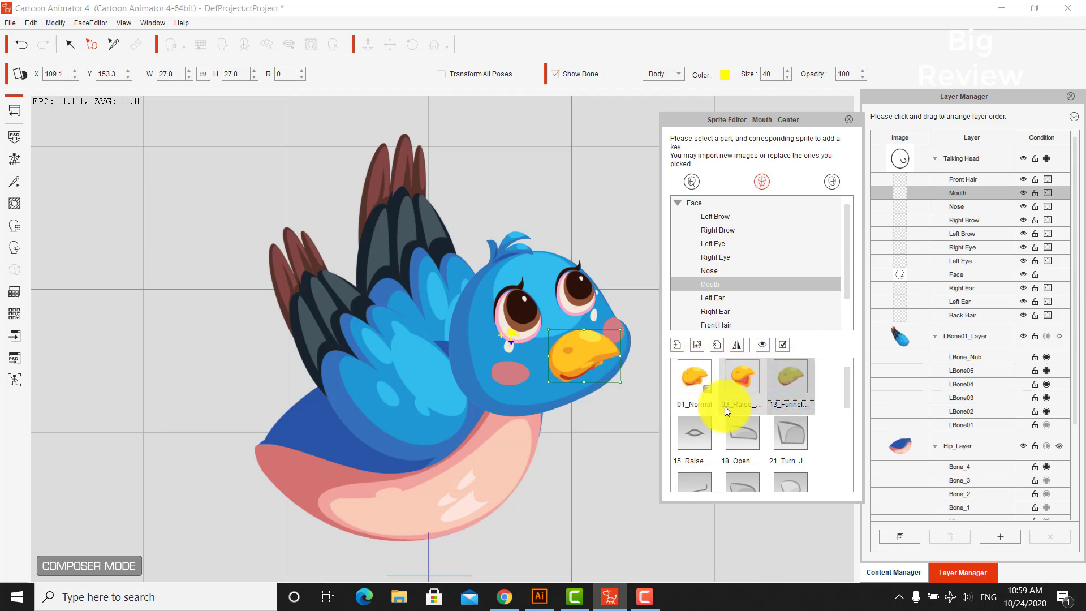
# Load the M1 beak image as the Mouth's 15_Raise sprite, scale it to about 27.4 % and place it at the front of the face
pyautogui.click(697, 442)
pyautogui.doubleClick(697, 443)
pyautogui.scroll(-5, 752, 320)
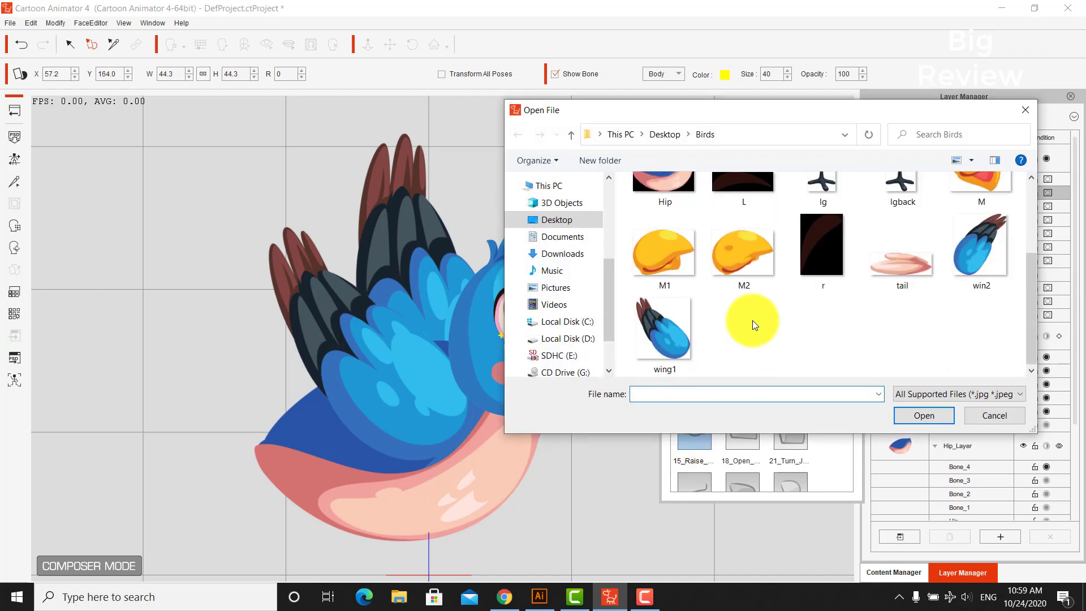
pyautogui.scroll(1, 753, 320)
pyautogui.click(677, 303)
pyautogui.doubleClick(677, 303)
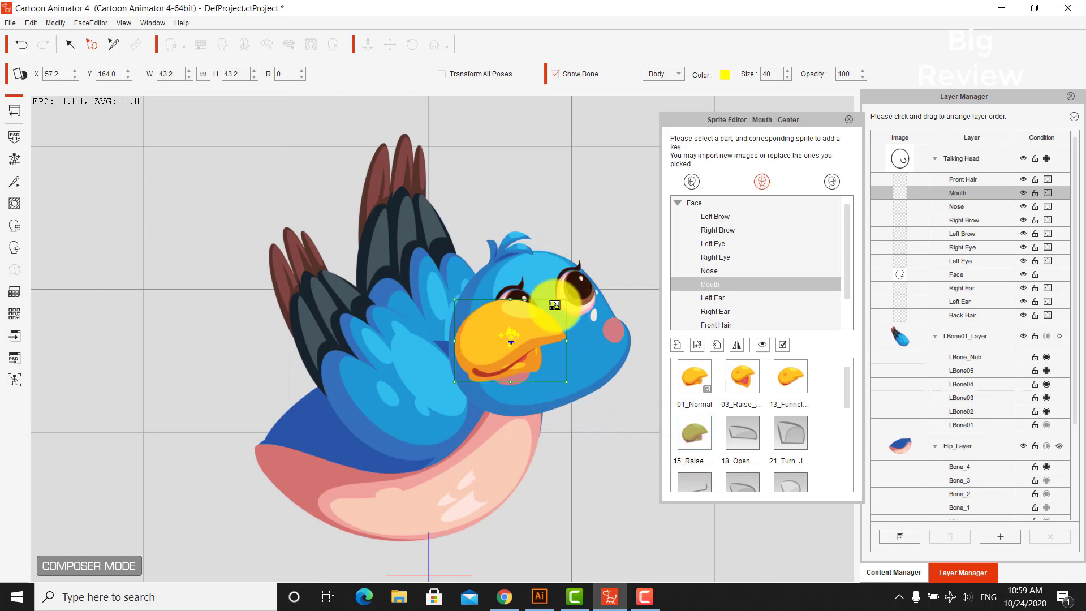
pyautogui.moveTo(530, 330); pyautogui.dragTo(596, 359)
pyautogui.click(696, 421)
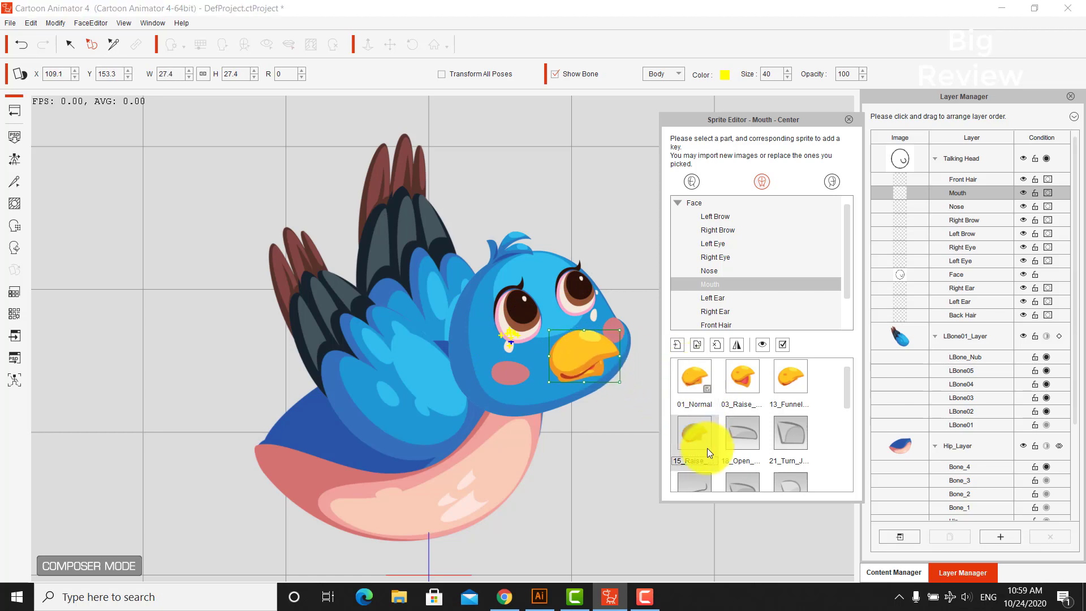
# Load the open-beak M image as the Mouth's 18_Open sprite, scale it to about 25.8 % and align it with the 03_Raise beak
pyautogui.doubleClick(730, 431)
pyautogui.doubleClick(825, 309)
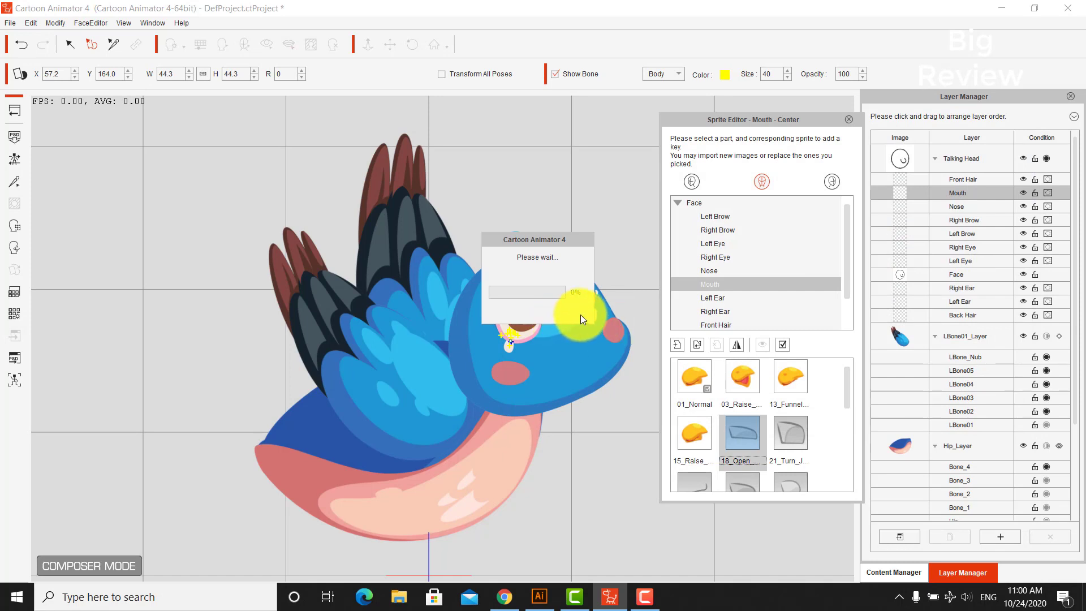
pyautogui.moveTo(555, 296); pyautogui.dragTo(583, 361)
pyautogui.click(744, 385)
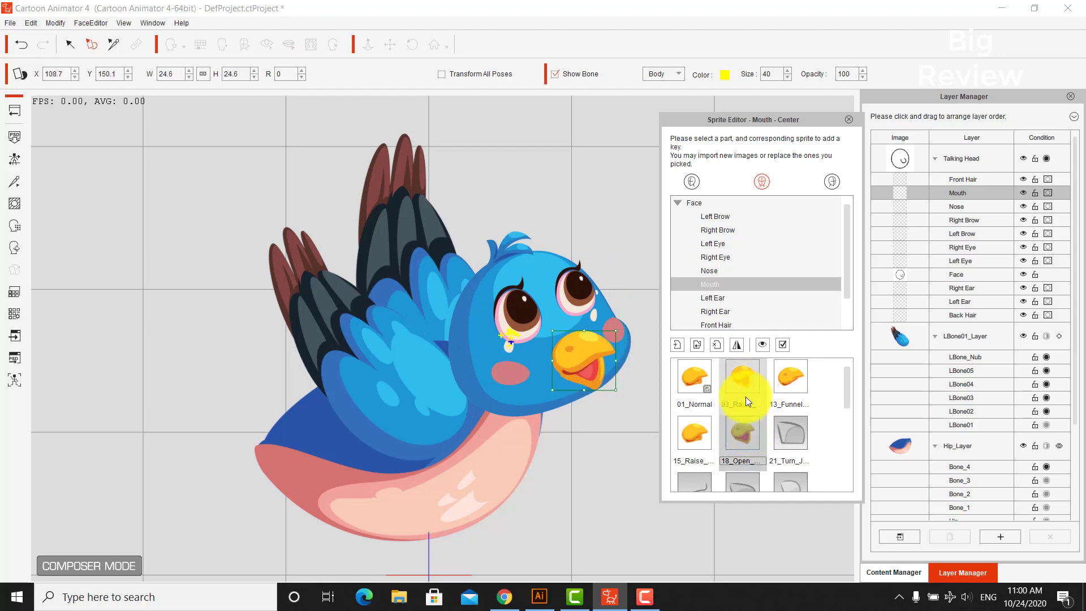
pyautogui.moveTo(743, 432); pyautogui.dragTo(619, 332)
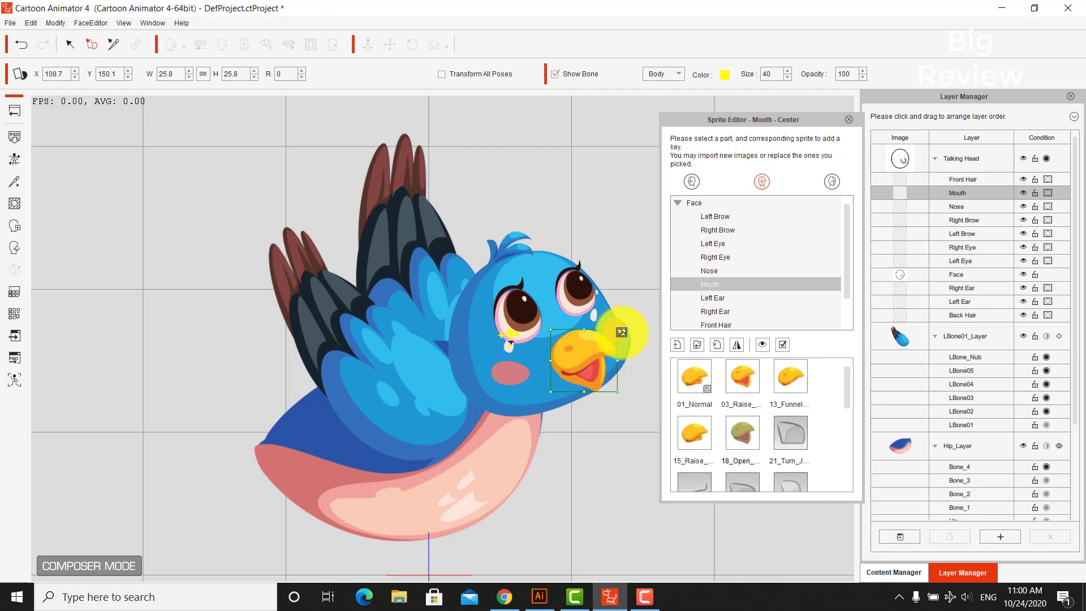
# Load the M2 beak image as the Mouth's 21_Turn sprite, scale it to about 25.4 % and place it at the front of the face
pyautogui.doubleClick(789, 432)
pyautogui.scroll(-1, 797, 346)
pyautogui.doubleClick(743, 327)
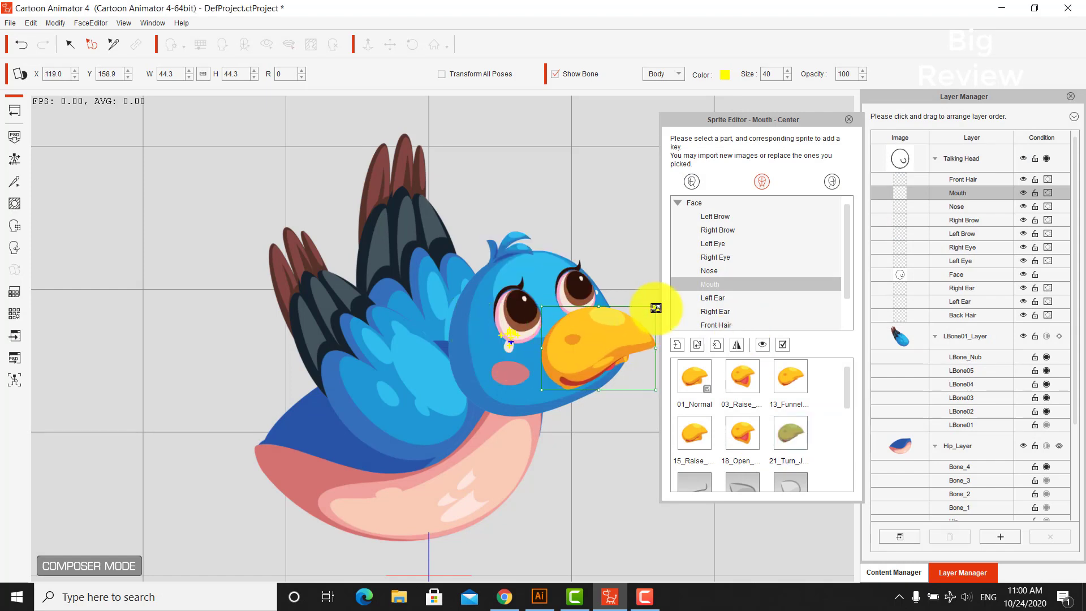
pyautogui.click(635, 325)
pyautogui.moveTo(634, 324); pyautogui.dragTo(600, 349)
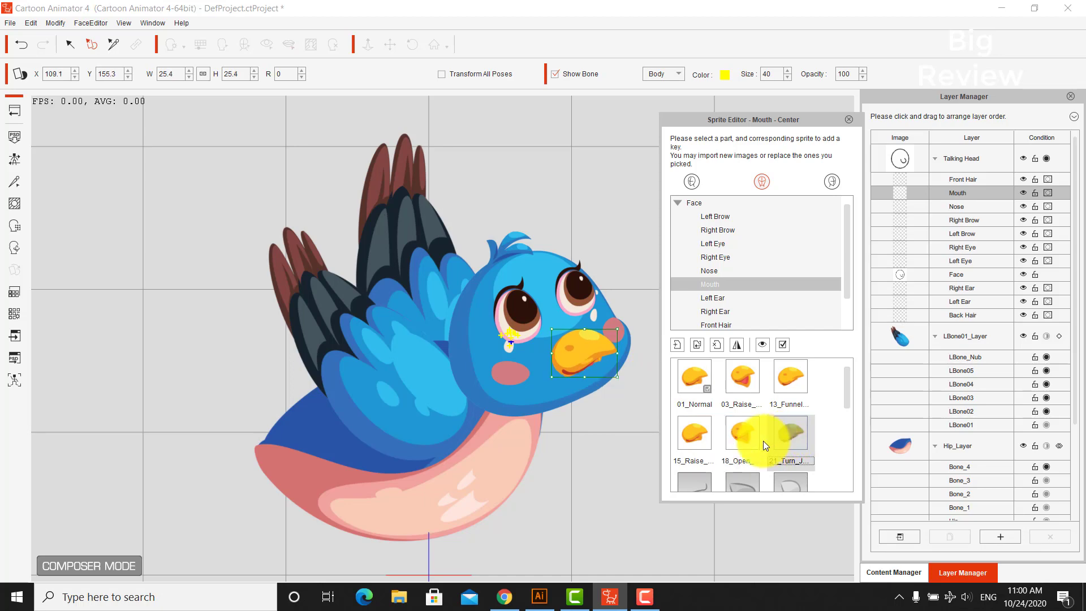
# Load the M1 beak image as the Mouth's 22_Normal sprite, scale it to about 27.6 % and align it with the 15_Raise beak
pyautogui.doubleClick(701, 479)
pyautogui.scroll(-1, 713, 355)
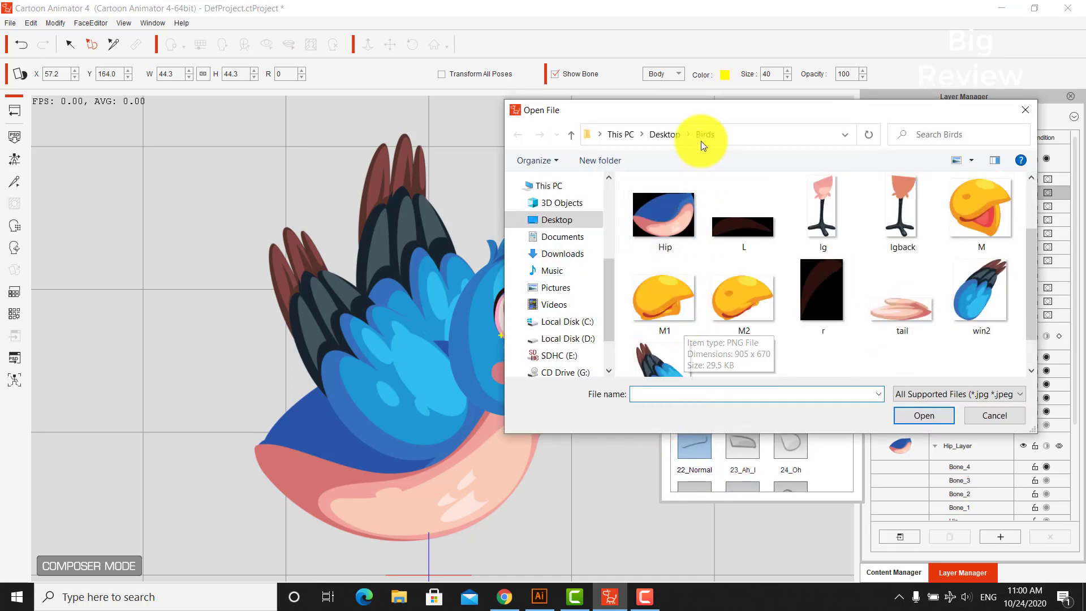
pyautogui.moveTo(700, 110); pyautogui.dragTo(694, 65)
pyautogui.doubleClick(664, 242)
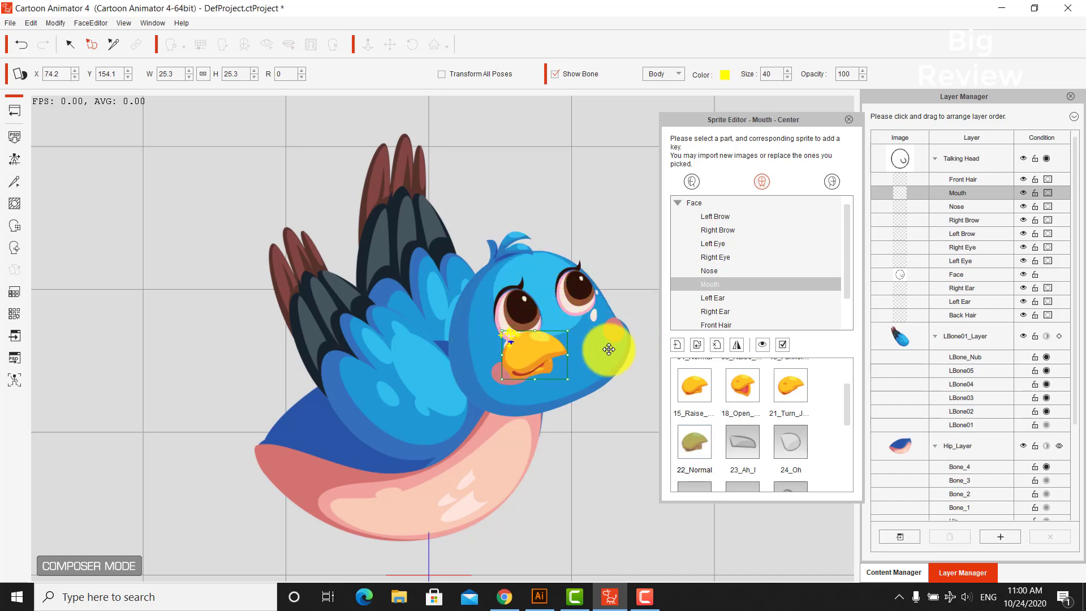
pyautogui.moveTo(609, 349)
pyautogui.mouseDown()
pyautogui.moveTo(660, 350)
pyautogui.moveTo(623, 327)
pyautogui.moveTo(600, 350)
pyautogui.mouseUp()
pyautogui.click(696, 386)
pyautogui.click(694, 441)
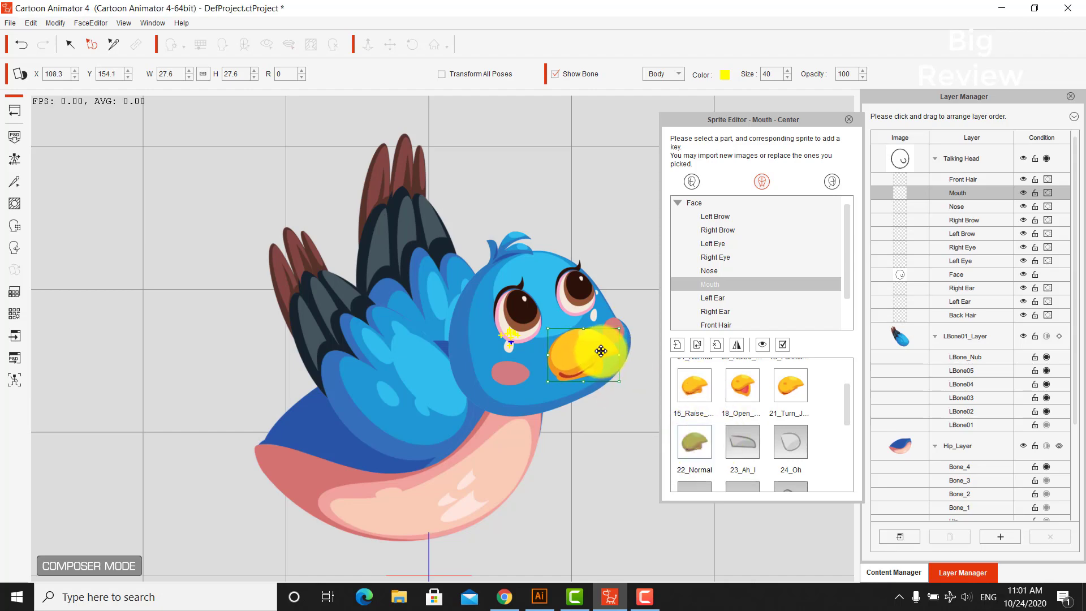
# Load the open-beak M image as the Mouth's 23_Ah_I sprite, scale it to about 26 % and align it with the 18_Open beak
pyautogui.doubleClick(739, 441)
pyautogui.doubleClick(984, 267)
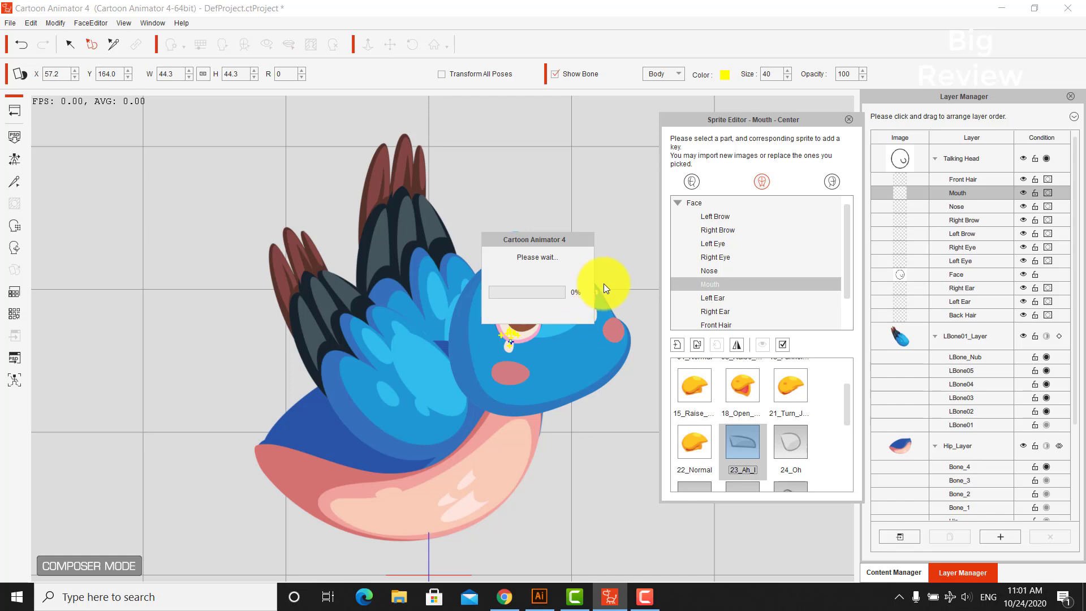
pyautogui.moveTo(554, 307); pyautogui.dragTo(616, 356)
pyautogui.click(742, 385)
pyautogui.click(755, 438)
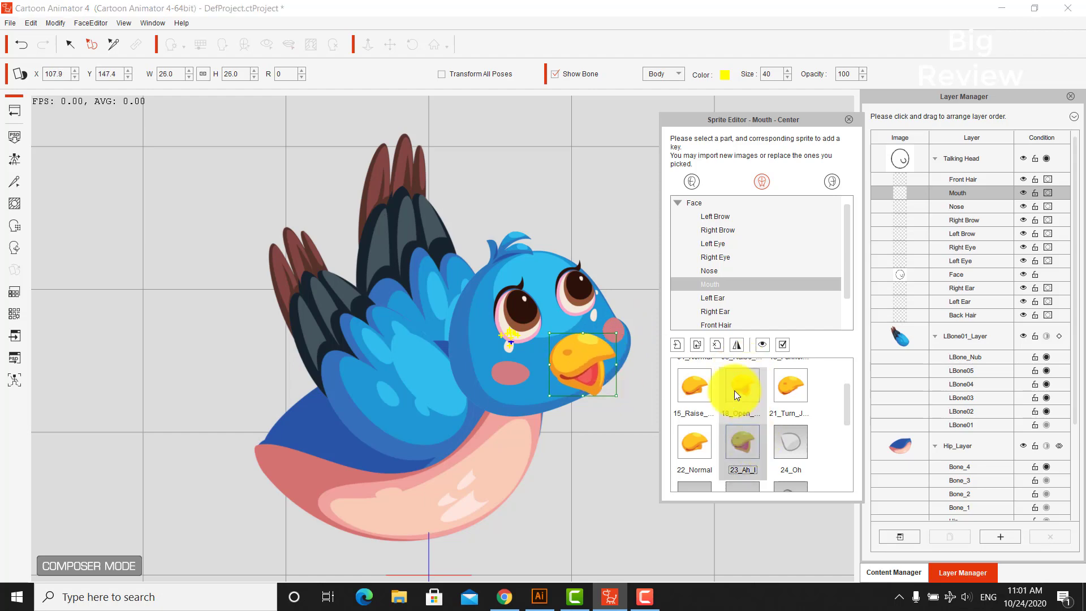
pyautogui.click(734, 390)
# Load the M1 beak image as the Mouth's 24_Oh sprite, scale it to about 27.7 % and place it at the front of the face
pyautogui.doubleClick(785, 445)
pyautogui.scroll(-3, 811, 309)
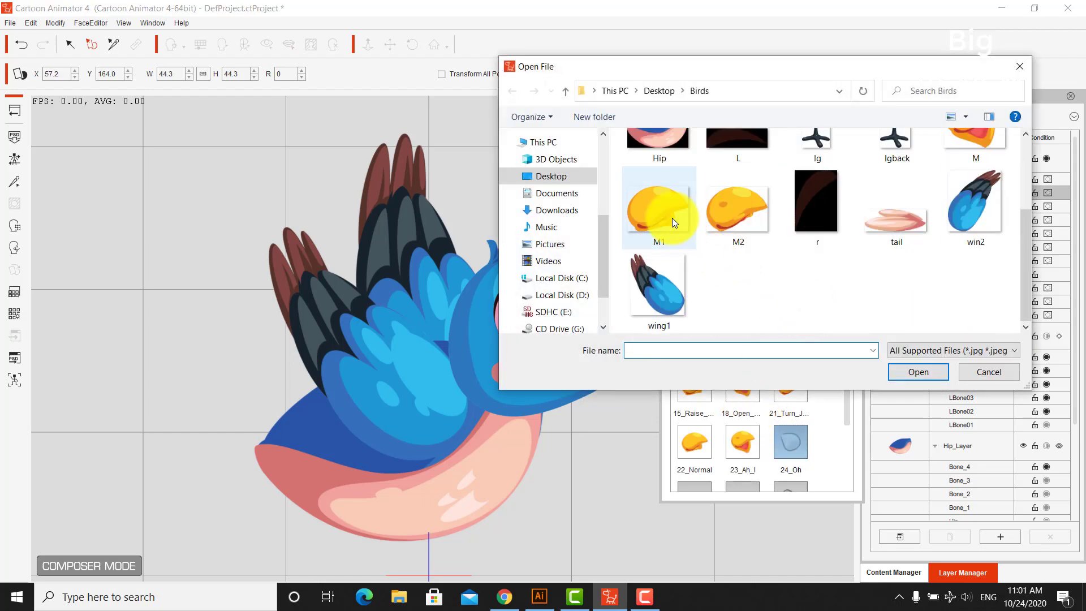
pyautogui.doubleClick(672, 218)
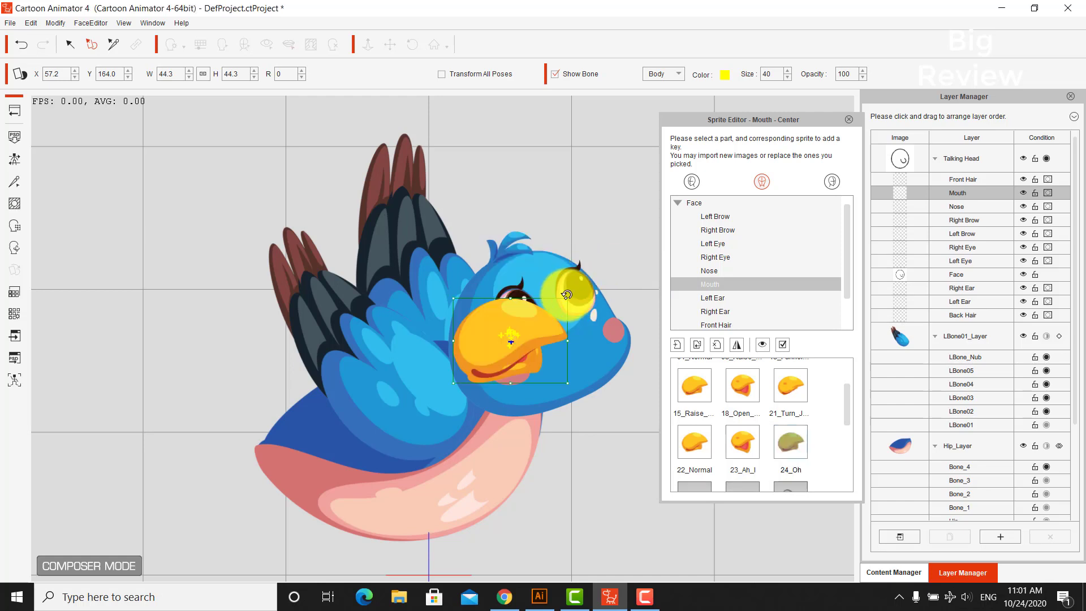
pyautogui.moveTo(557, 306); pyautogui.dragTo(636, 376)
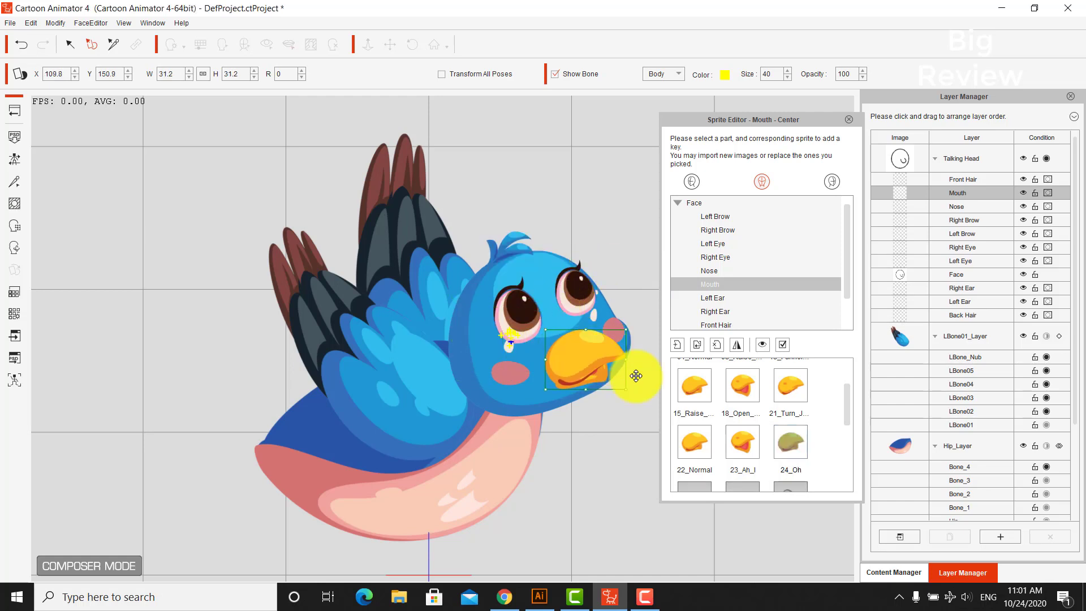
pyautogui.moveTo(625, 330); pyautogui.dragTo(617, 333)
# Load the M1 beak image as the Mouth's 25_EE sprite, scale it to about 27.8 % and place it at the front of the face
pyautogui.moveTo(843, 417); pyautogui.dragTo(846, 433)
pyautogui.doubleClick(694, 421)
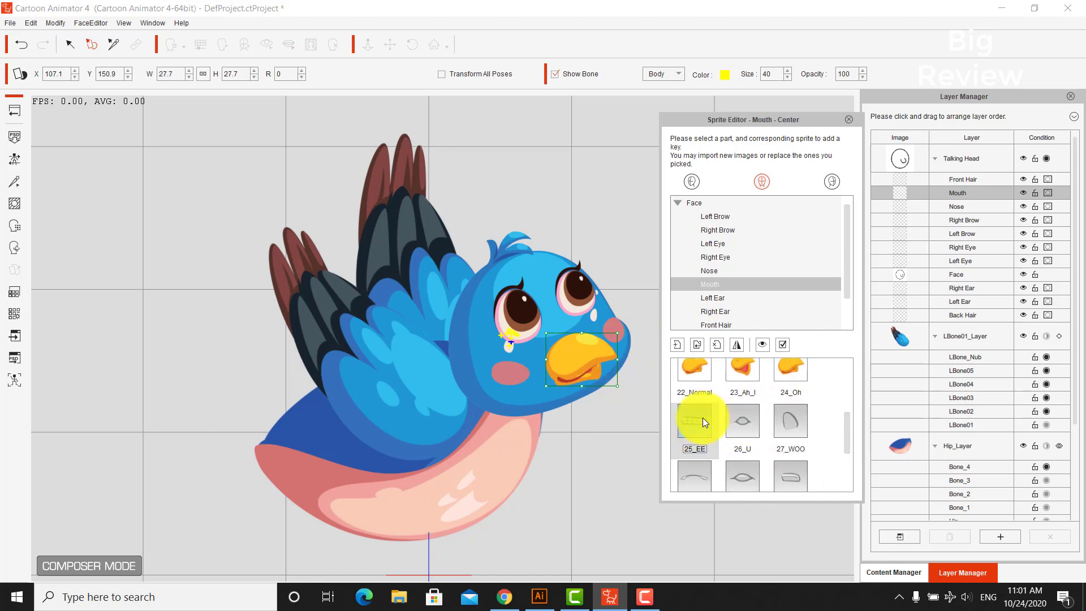
pyautogui.scroll(-1, 731, 273)
pyautogui.doubleClick(664, 291)
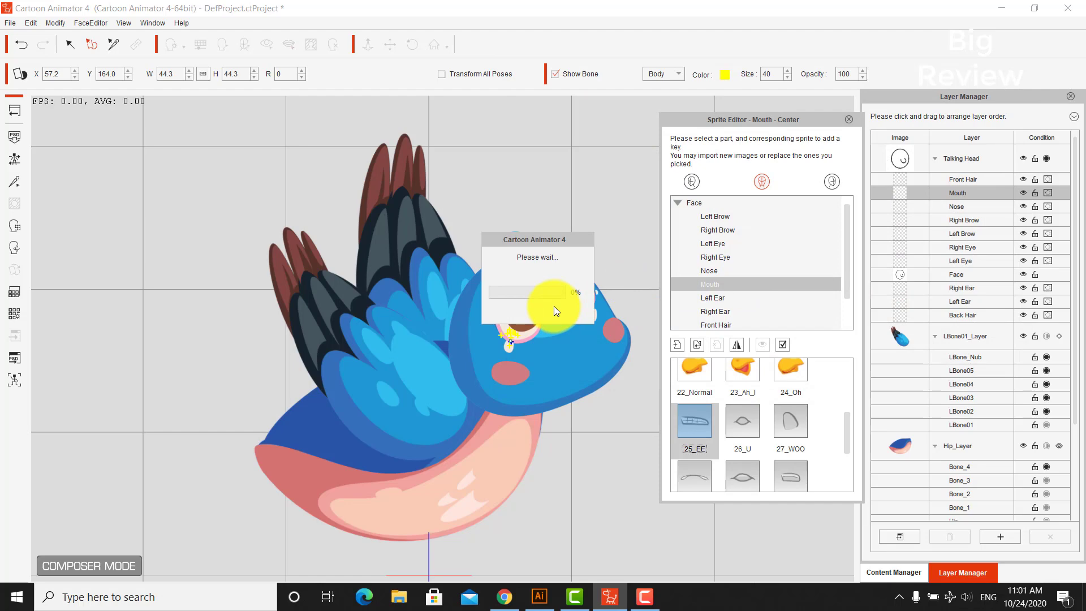
pyautogui.moveTo(541, 310); pyautogui.dragTo(612, 327)
# Load the open-beak M image as the Mouth's 26_U sprite, then shrink it and place it at the front of the face
pyautogui.doubleClick(734, 409)
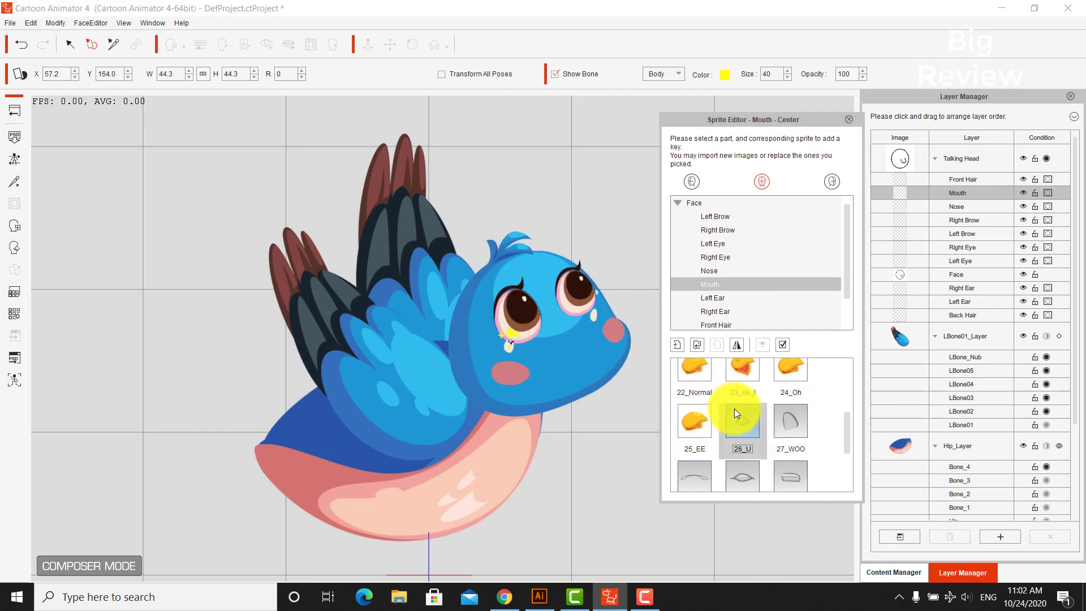
pyautogui.doubleClick(964, 260)
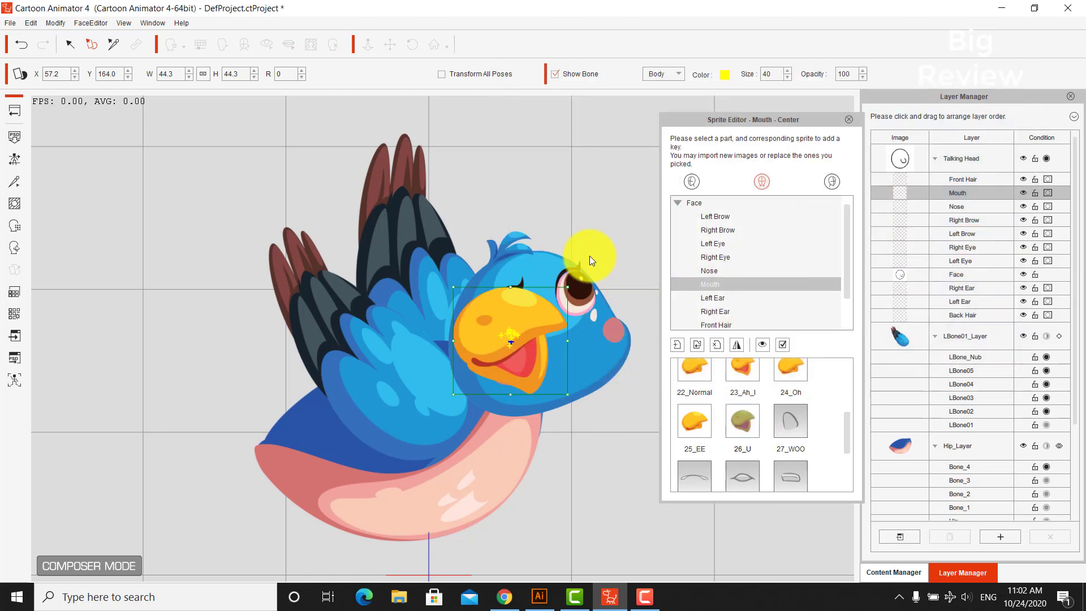
pyautogui.moveTo(552, 332); pyautogui.dragTo(622, 353)
pyautogui.click(740, 431)
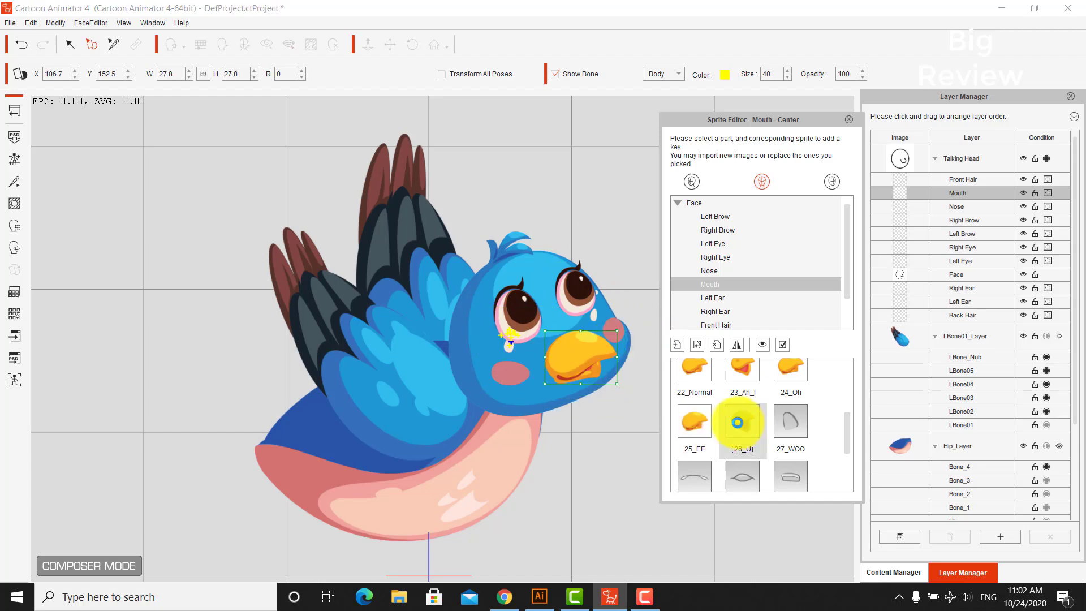
# Load the M2 beak image as the Mouth's 27_WOO sprite, scale it to about 25.7 % and place it at the front of the face
pyautogui.doubleClick(782, 420)
pyautogui.doubleClick(717, 229)
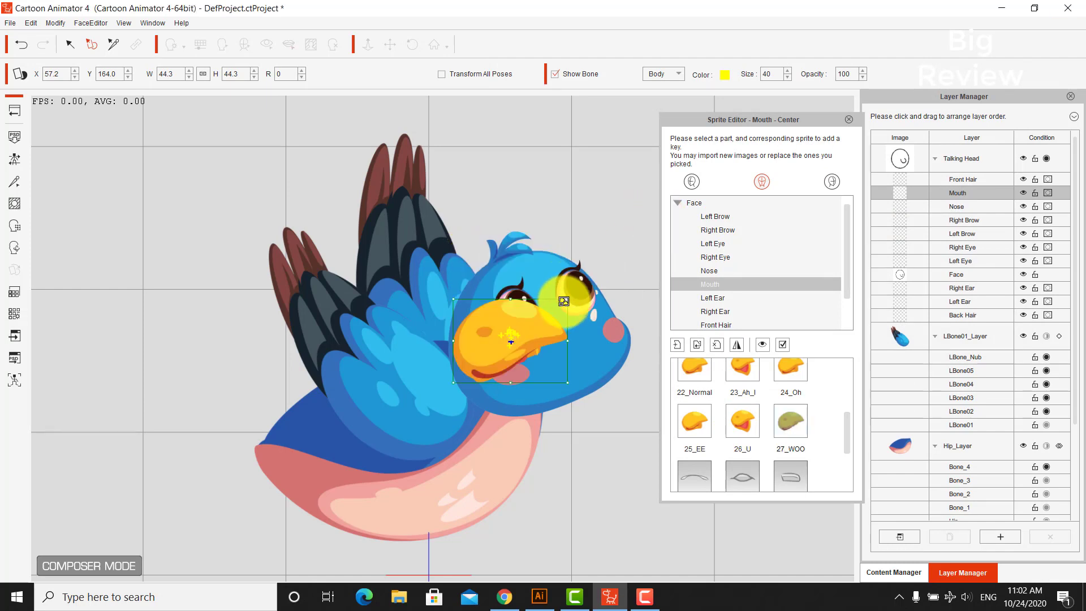
pyautogui.moveTo(544, 316); pyautogui.dragTo(648, 372)
# Load the M2 beak image as the Mouth's 28_FV sprite, then shrink it and place it at the front of the face
pyautogui.scroll(-2, 763, 413)
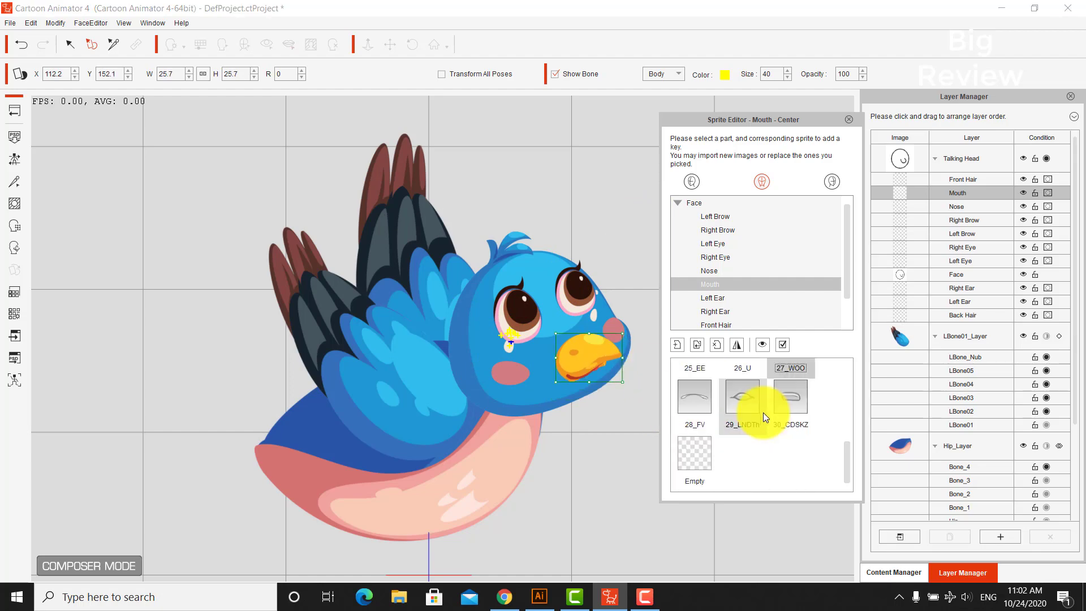
pyautogui.click(697, 398)
pyautogui.doubleClick(697, 398)
pyautogui.doubleClick(739, 328)
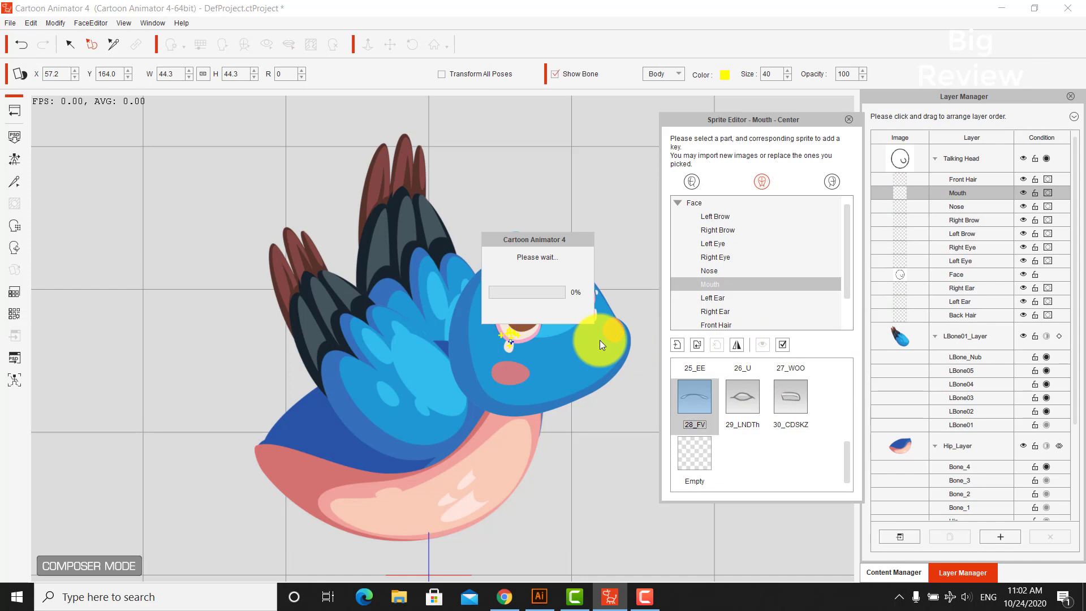
pyautogui.moveTo(559, 302); pyautogui.dragTo(635, 329)
# Load the open-beak M image as the Mouth's 29_LNDTh sprite, scale it to about 25.5 % and place it at the front of the face
pyautogui.doubleClick(728, 390)
pyautogui.doubleClick(984, 239)
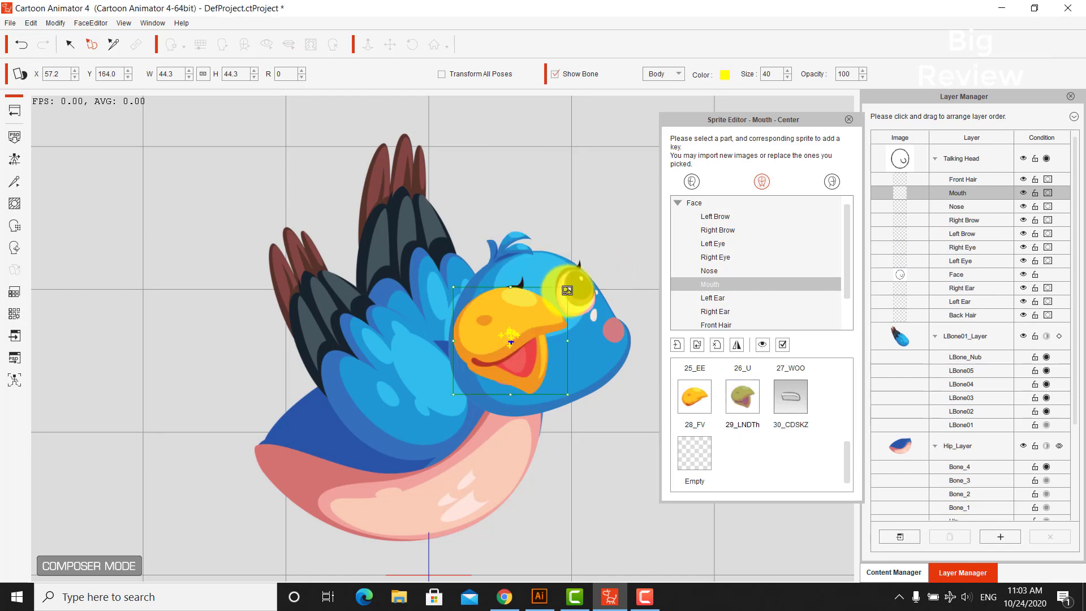
pyautogui.moveTo(544, 307); pyautogui.dragTo(616, 327)
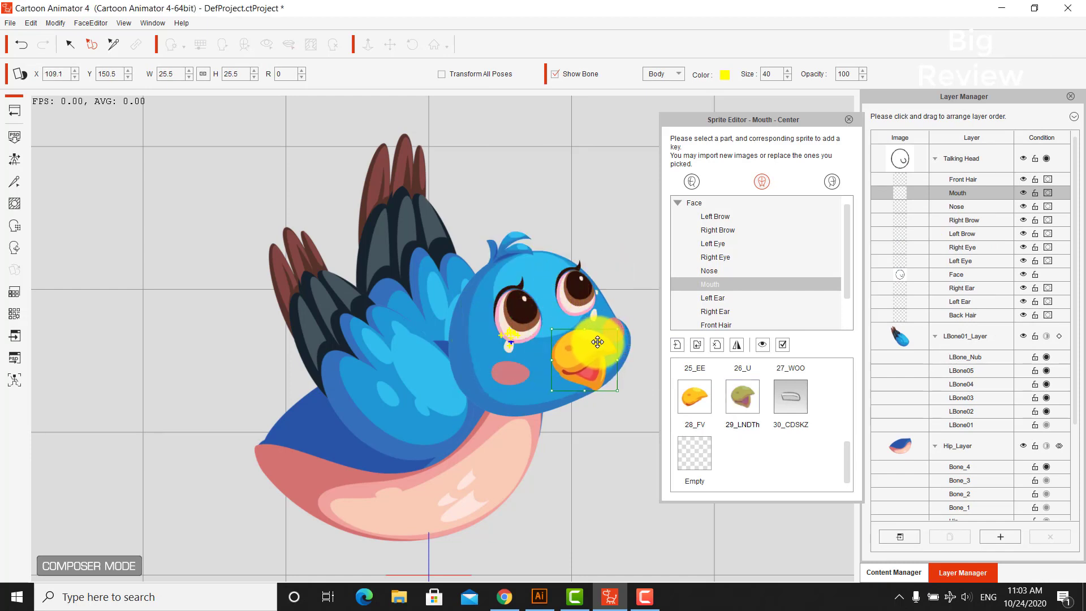
# Load the M1 beak image as the Mouth's 30_CDSKZ sprite, scale it to about 28.4 % and align it with the neighbouring mouth sprites
pyautogui.doubleClick(779, 398)
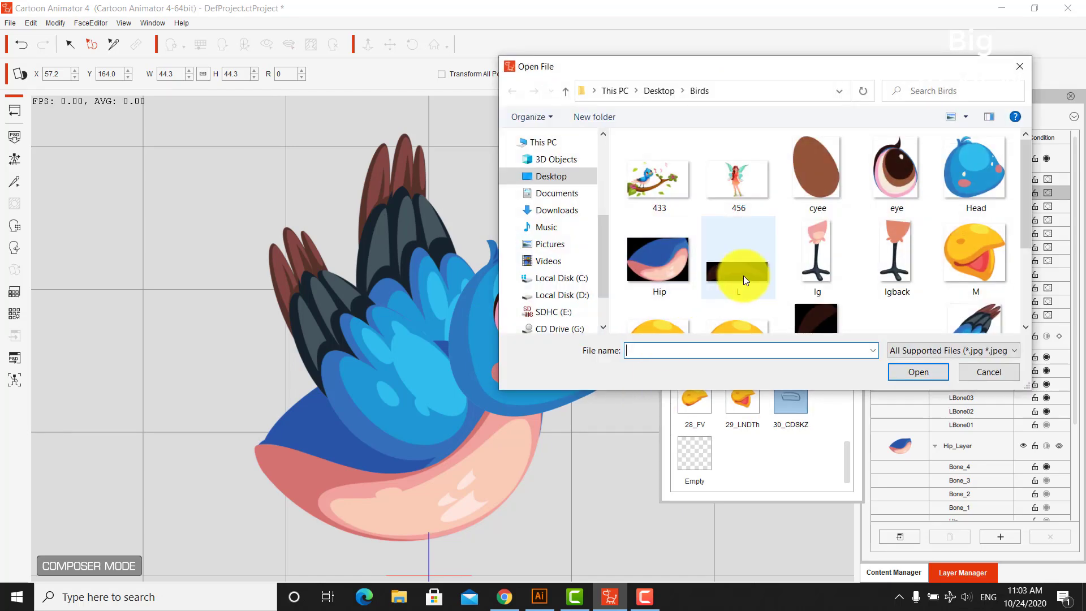
pyautogui.scroll(-1, 744, 276)
pyautogui.click(657, 287)
pyautogui.doubleClick(657, 286)
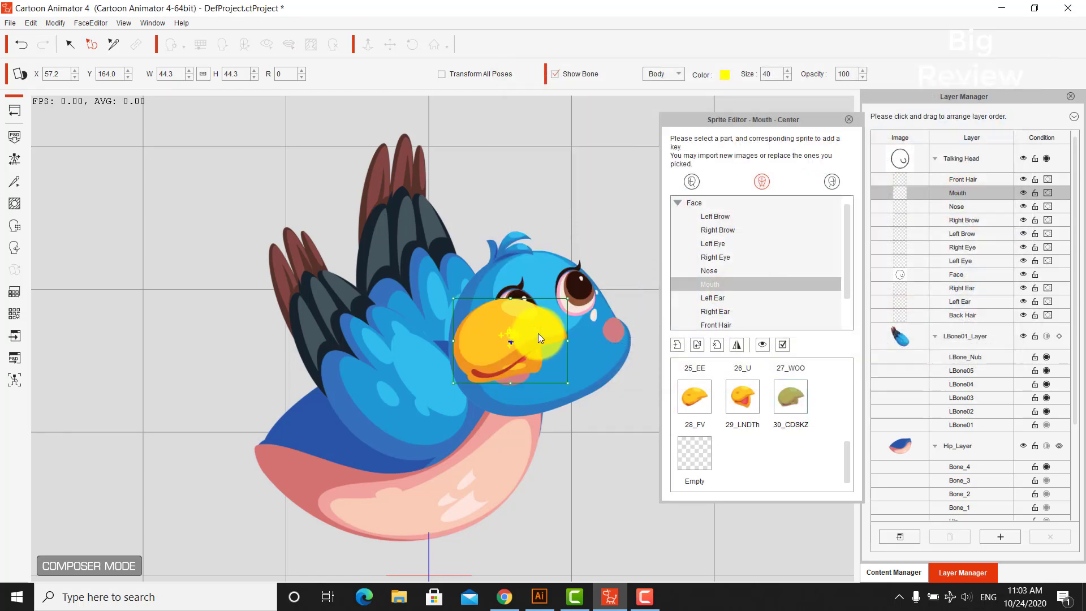
pyautogui.moveTo(530, 334); pyautogui.dragTo(623, 332)
pyautogui.click(701, 398)
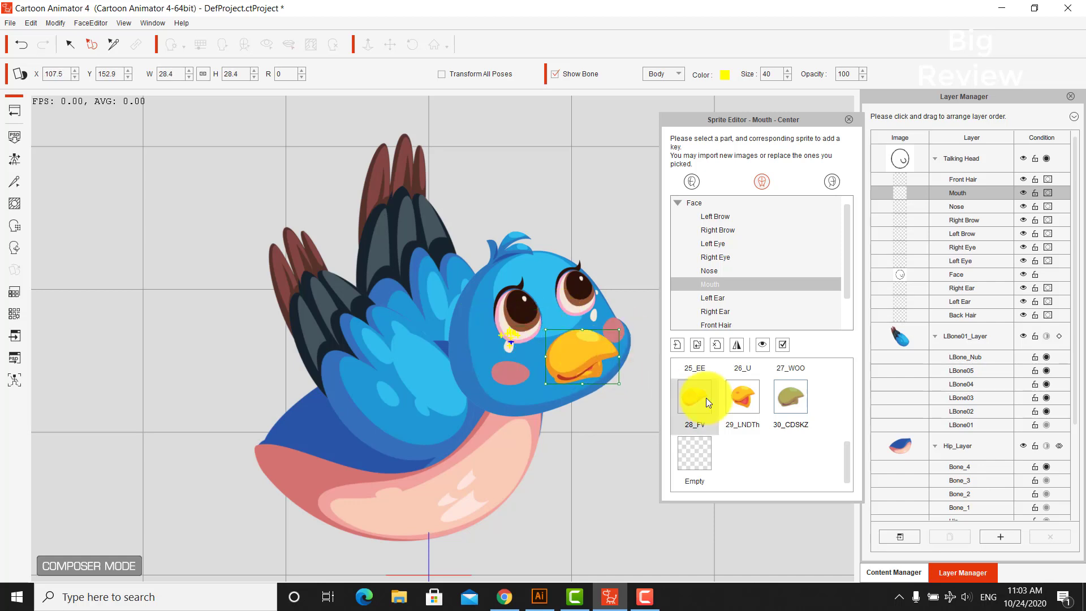
pyautogui.click(752, 396)
pyautogui.click(790, 402)
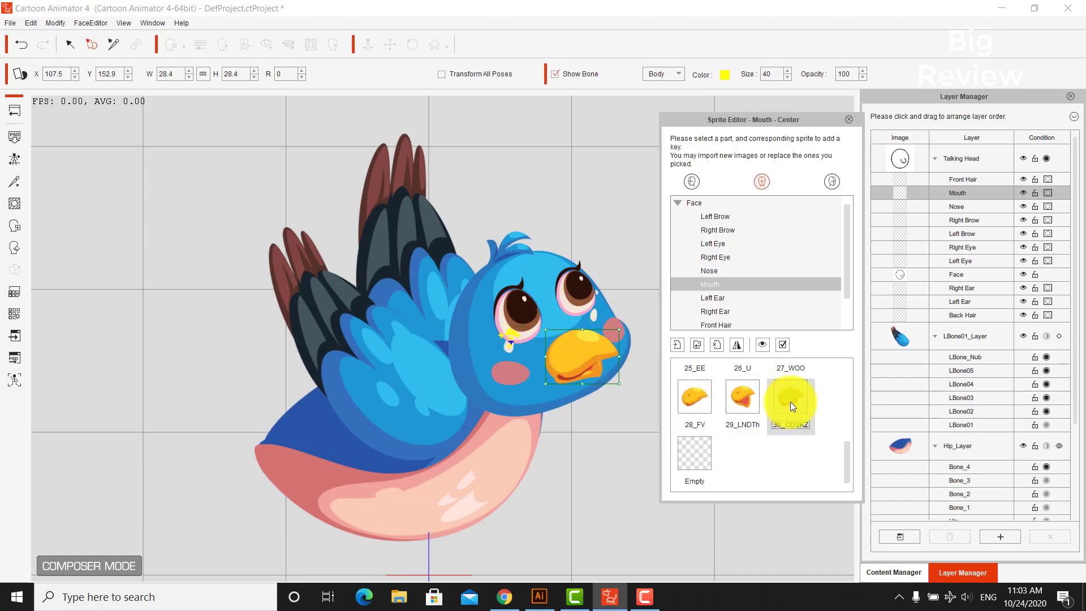
pyautogui.click(849, 119)
pyautogui.click(559, 276)
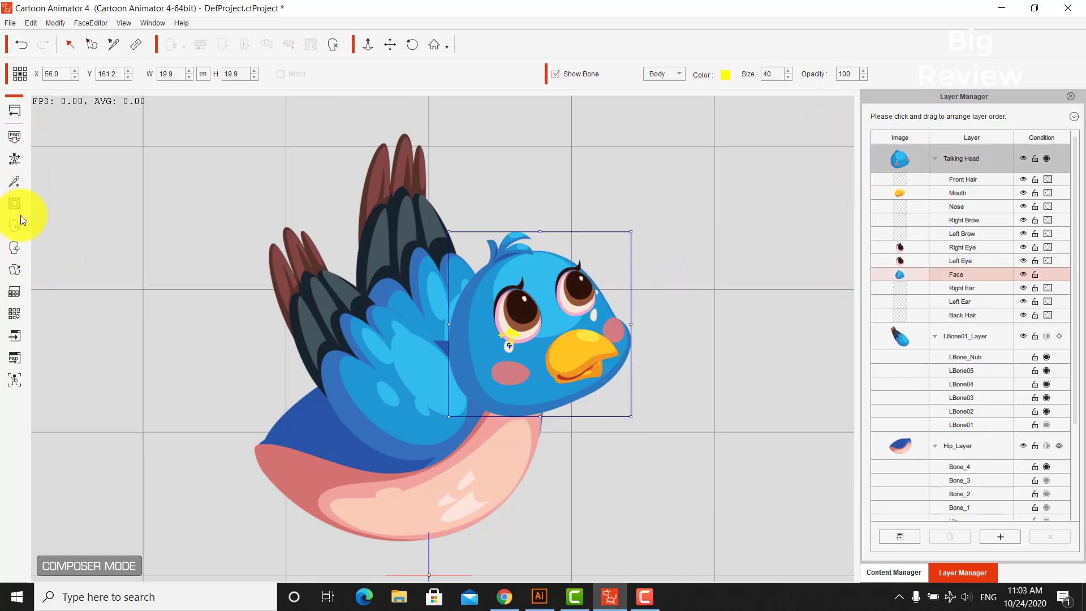
pyautogui.click(962, 206)
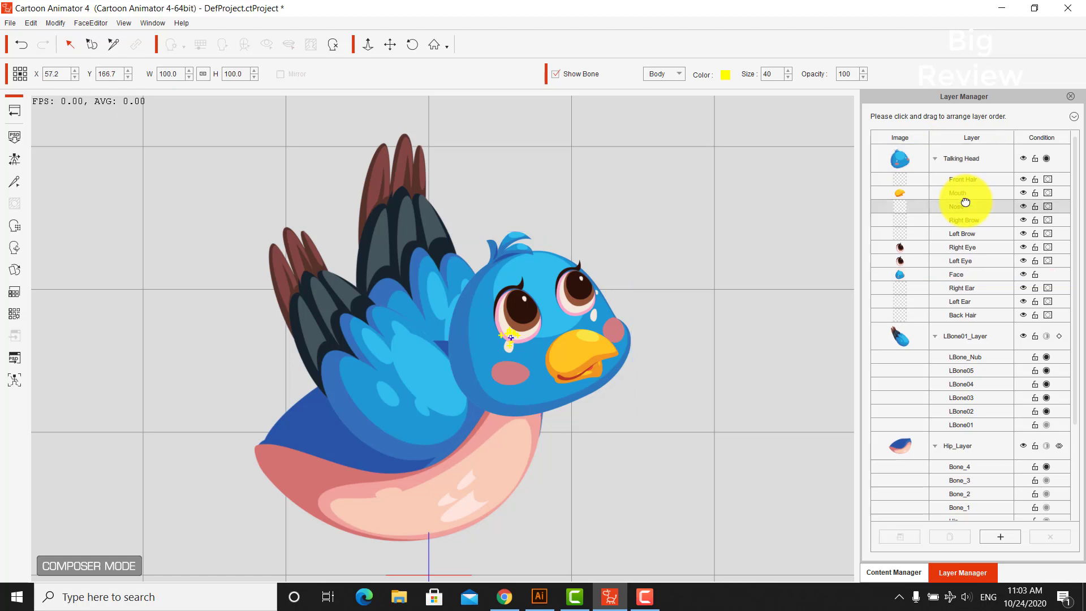
pyautogui.click(15, 110)
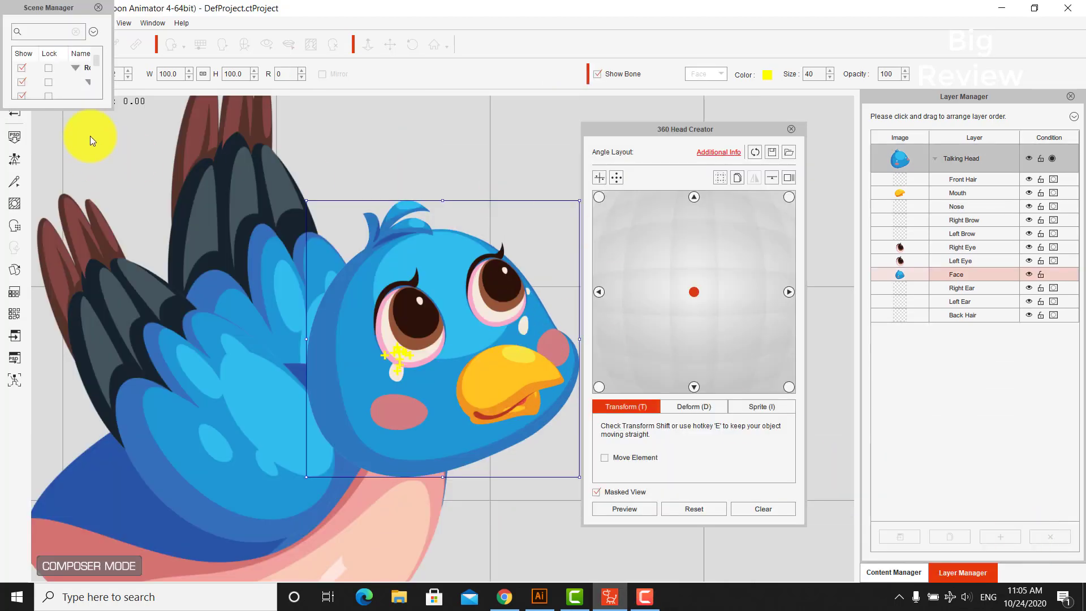
pyautogui.click(98, 8)
pyautogui.click(790, 129)
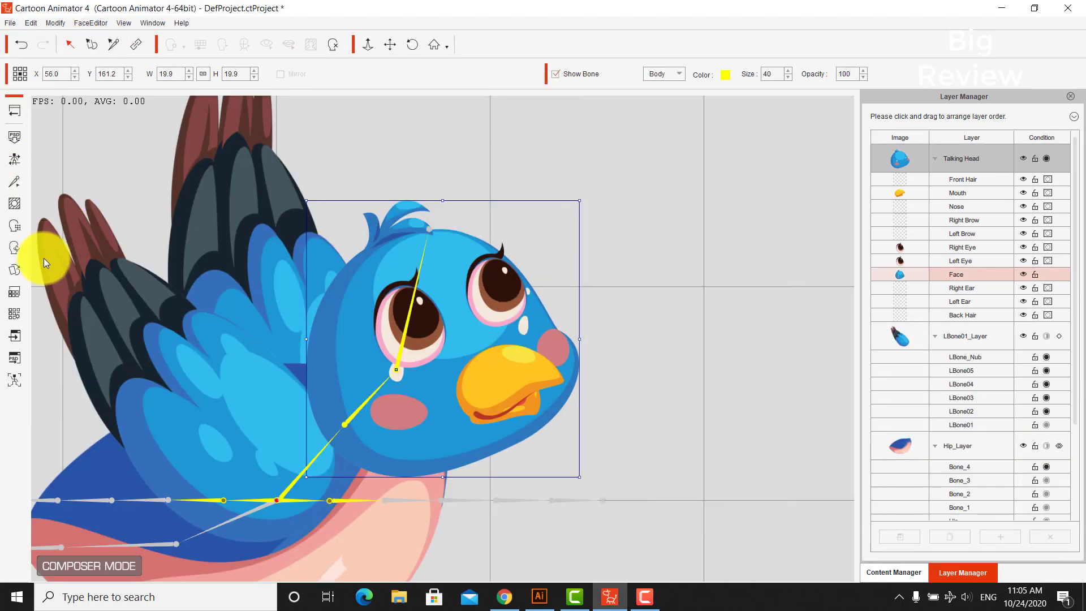
# Load an eyebrow image as the Left Brow's 01_Normal sprite and place it above the eye nearest the front of the face
pyautogui.click(16, 249)
pyautogui.click(716, 217)
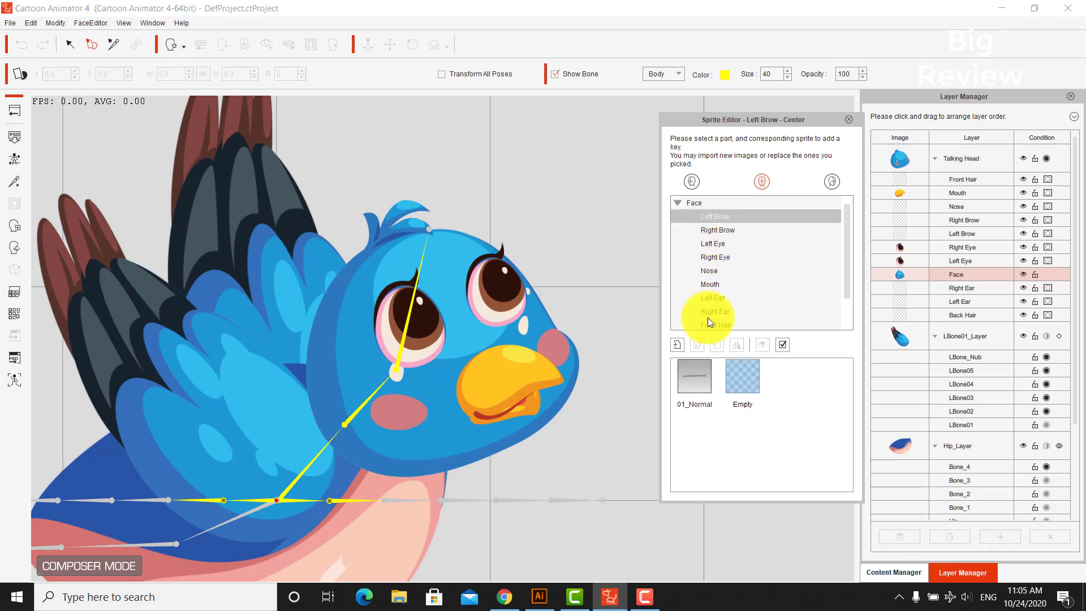
pyautogui.doubleClick(693, 376)
pyautogui.doubleClick(761, 274)
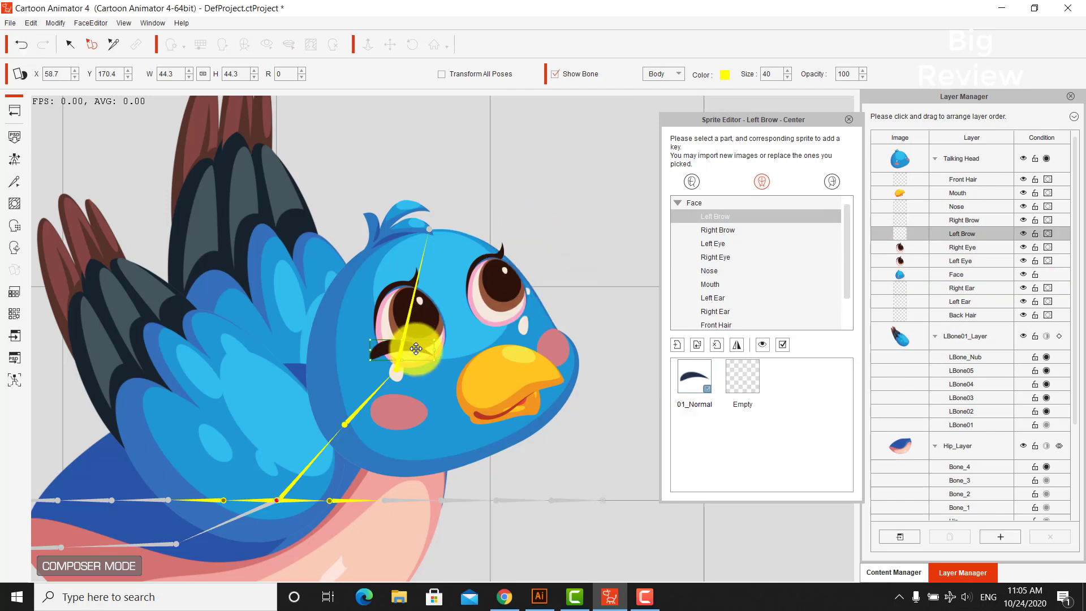
pyautogui.moveTo(416, 348); pyautogui.dragTo(487, 231)
# Load the curved eyebrow image as the Right Brow's 01_Normal sprite, scale it to about 33.7 % and place it above the rear eye
pyautogui.click(715, 236)
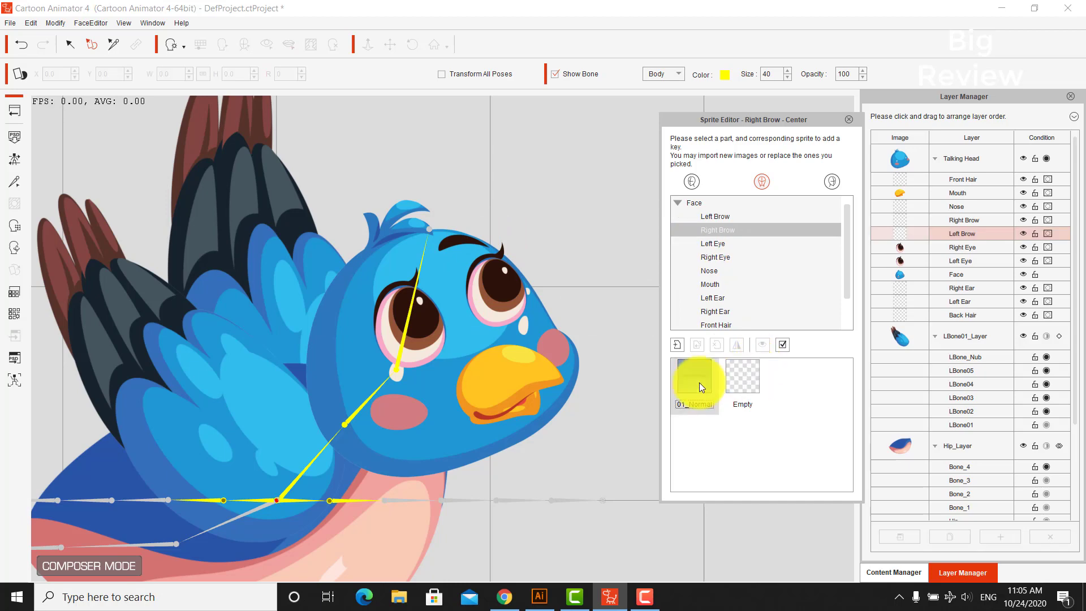
pyautogui.doubleClick(699, 382)
pyautogui.scroll(-1, 763, 285)
pyautogui.doubleClick(819, 294)
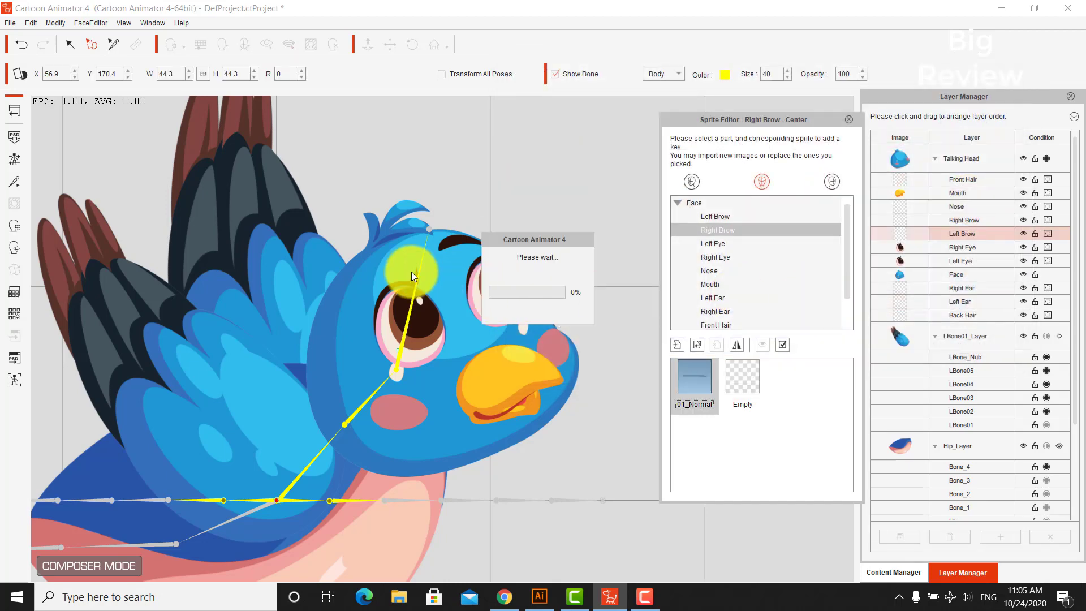
pyautogui.moveTo(388, 335); pyautogui.dragTo(397, 257)
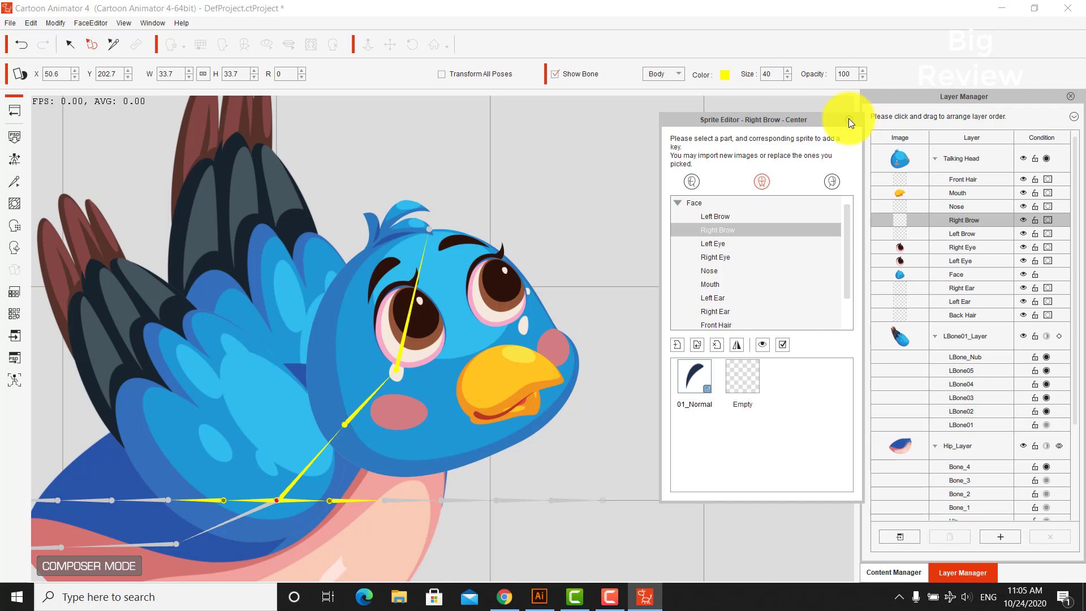
pyautogui.click(849, 119)
# Add a chain of bones running down from the hip joint to form the bird's rear leg
pyautogui.click(240, 515)
pyautogui.click(390, 45)
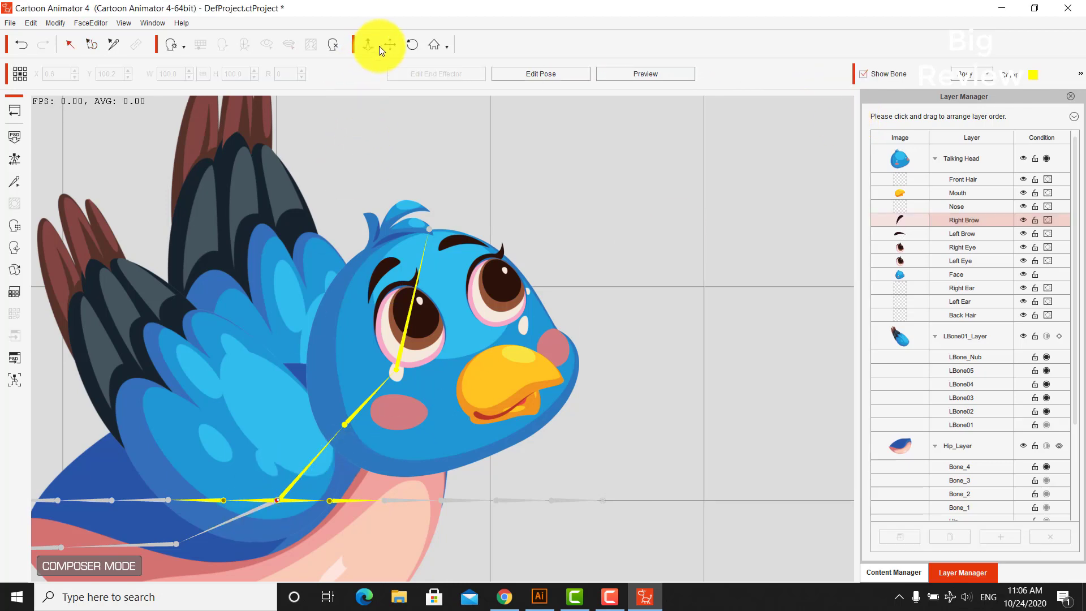
pyautogui.moveTo(468, 443); pyautogui.dragTo(479, 439)
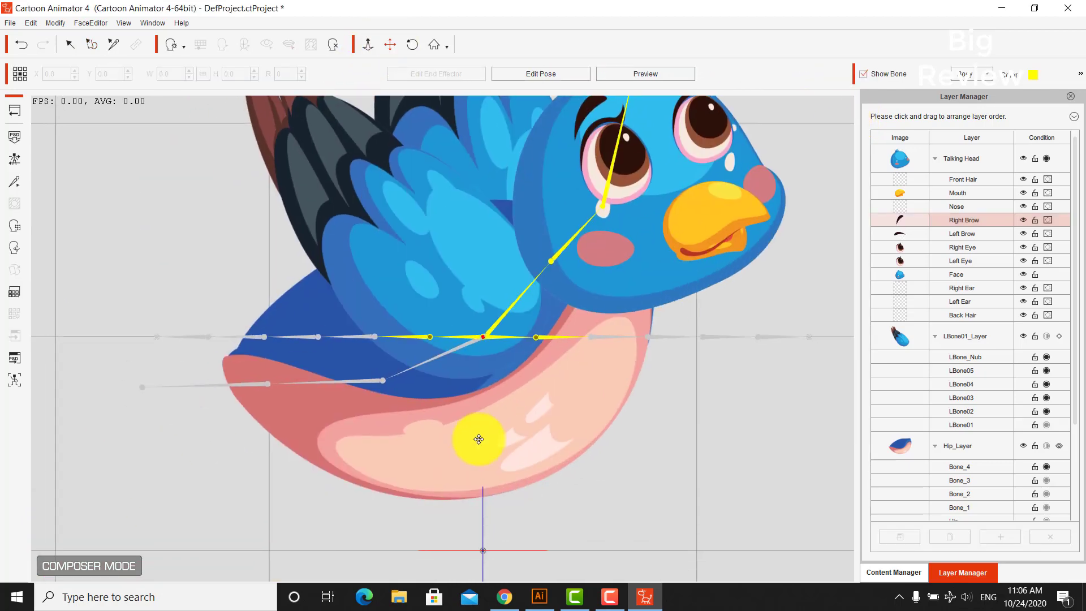
pyautogui.click(14, 181)
pyautogui.click(665, 162)
pyautogui.click(486, 338)
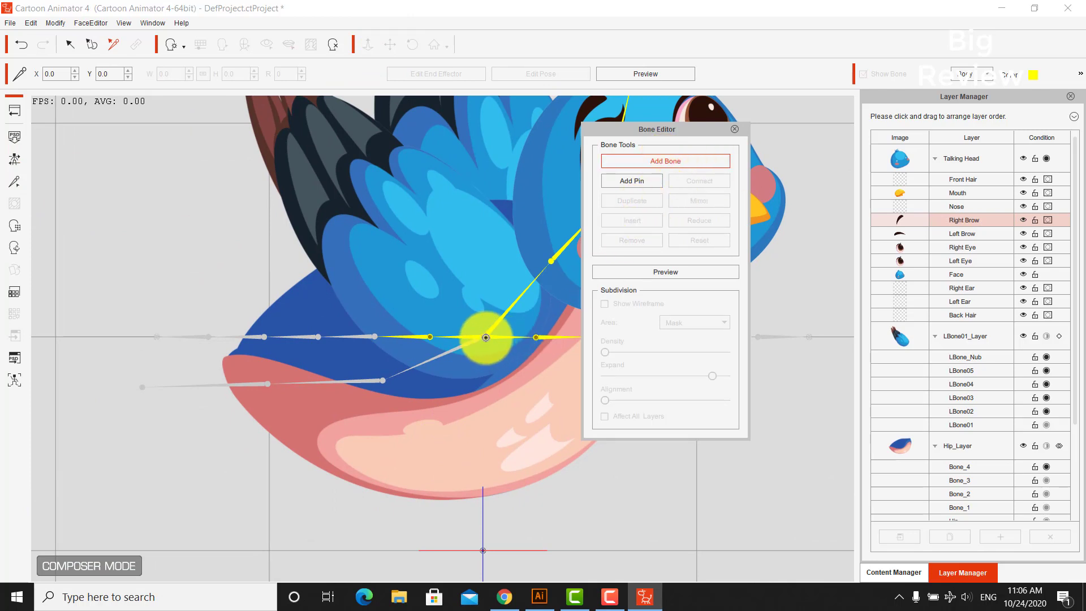
pyautogui.moveTo(483, 336); pyautogui.dragTo(482, 387)
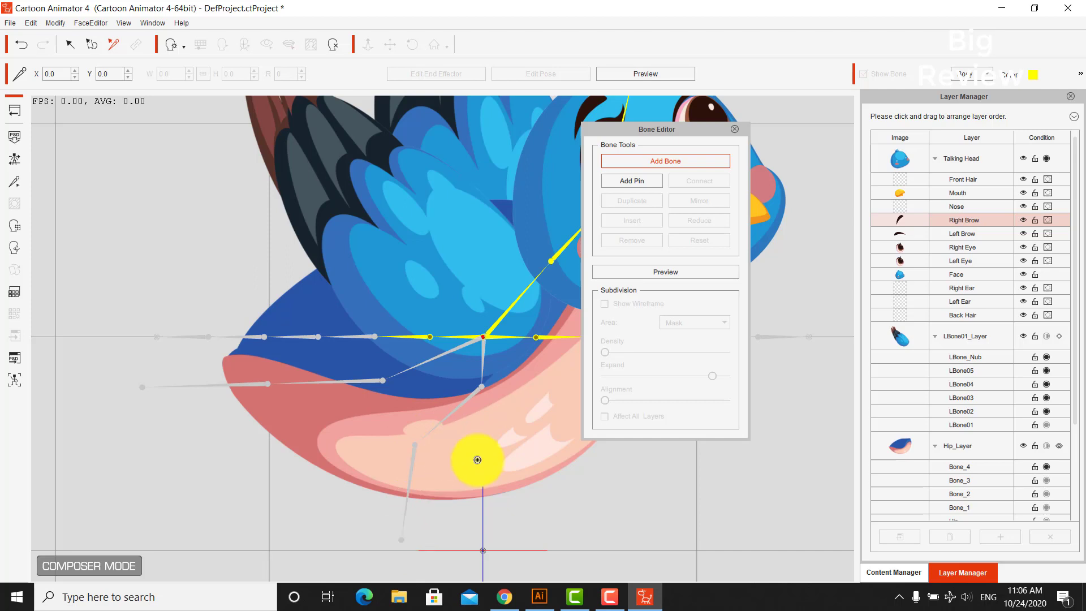
pyautogui.click(611, 596)
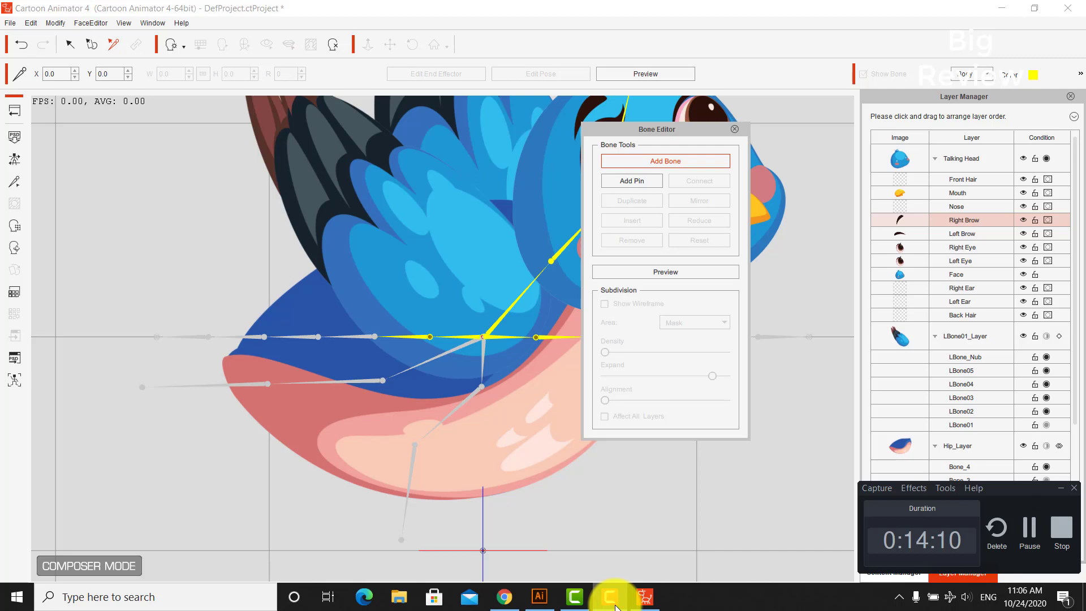
pyautogui.click(1030, 533)
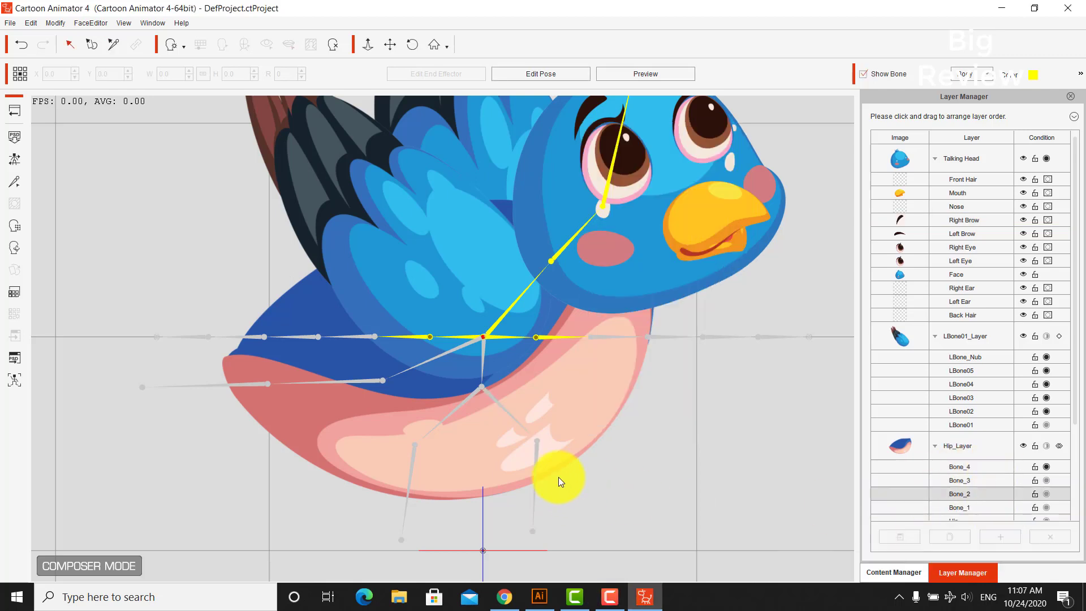
# Shift the root joints of the leg chain, tail chain and front leg branch slightly away from the joints they overlap
pyautogui.click(113, 44)
pyautogui.click(480, 364)
pyautogui.moveTo(479, 364)
pyautogui.mouseDown()
pyautogui.moveTo(494, 363)
pyautogui.moveTo(483, 363)
pyautogui.mouseUp()
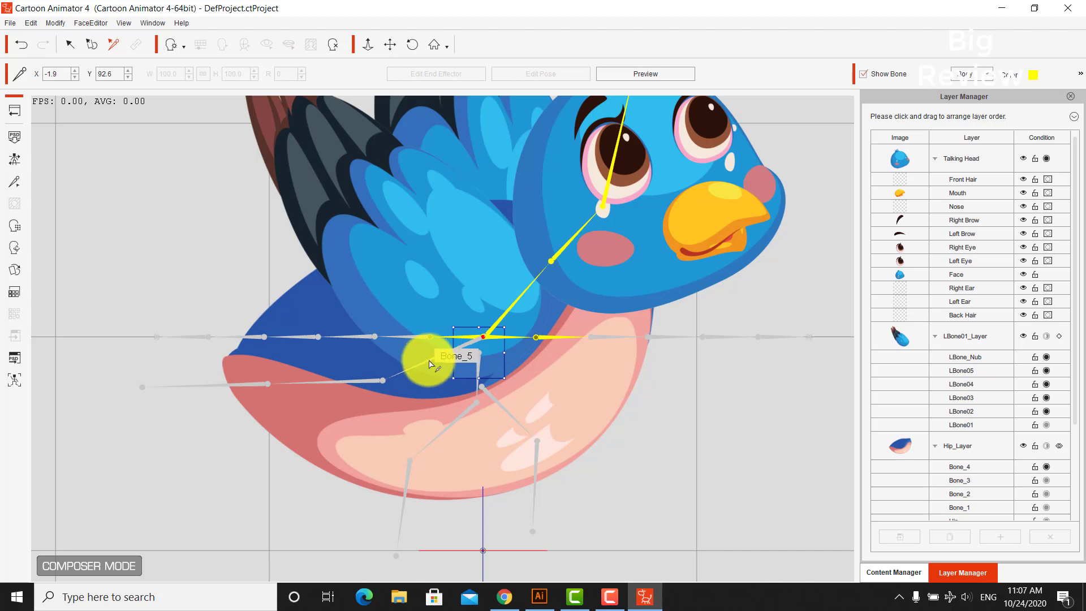
pyautogui.moveTo(459, 366); pyautogui.dragTo(435, 366)
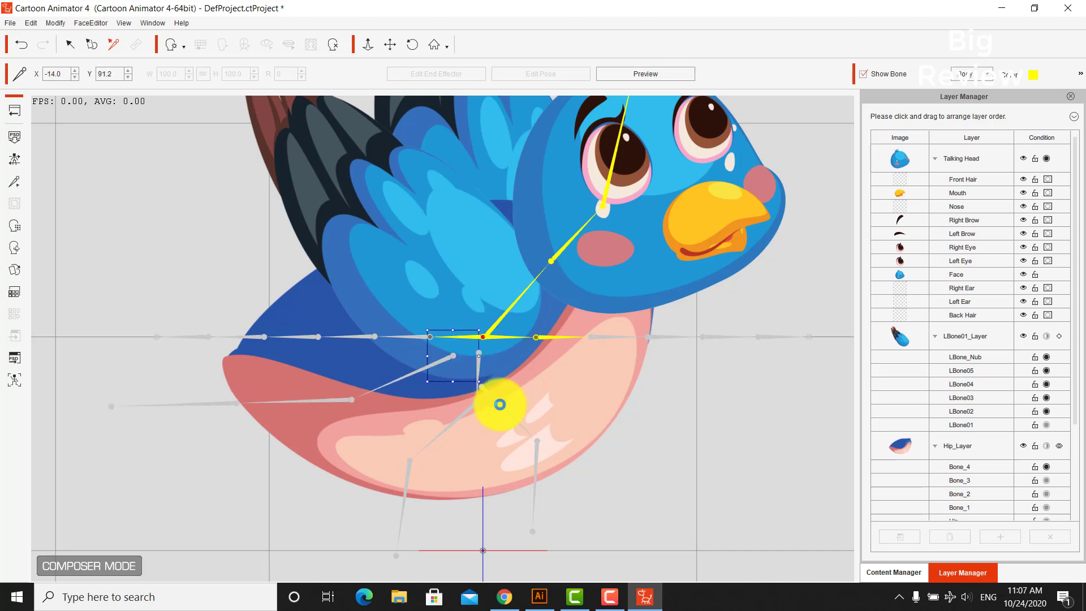
pyautogui.moveTo(497, 401); pyautogui.dragTo(503, 416)
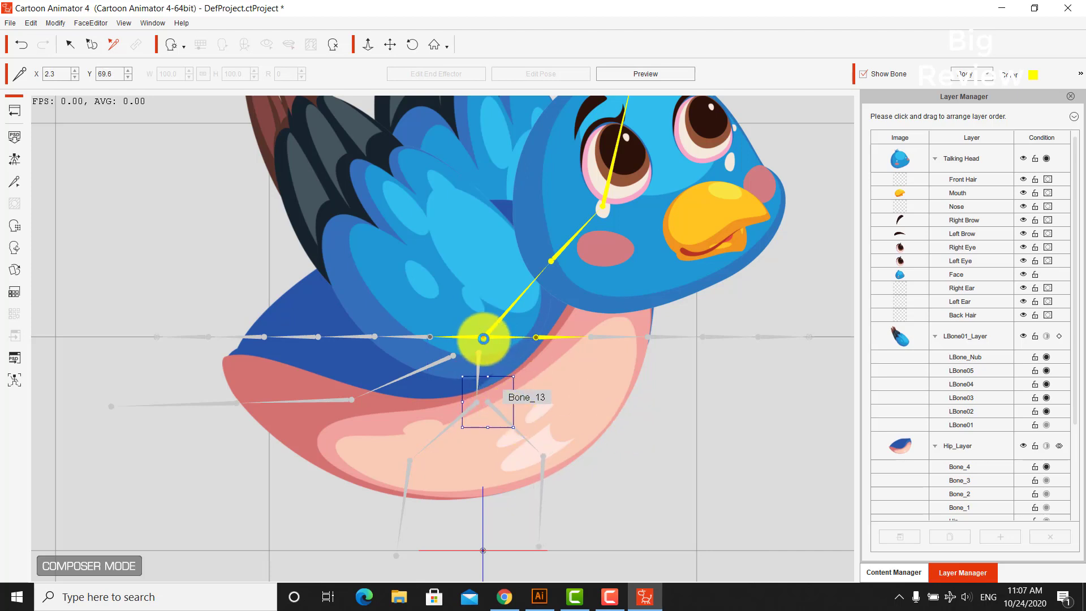
# Connect the separated tail and leg bone chains to the hip bone in the Bone Editor
pyautogui.click(484, 338)
pyautogui.click(14, 181)
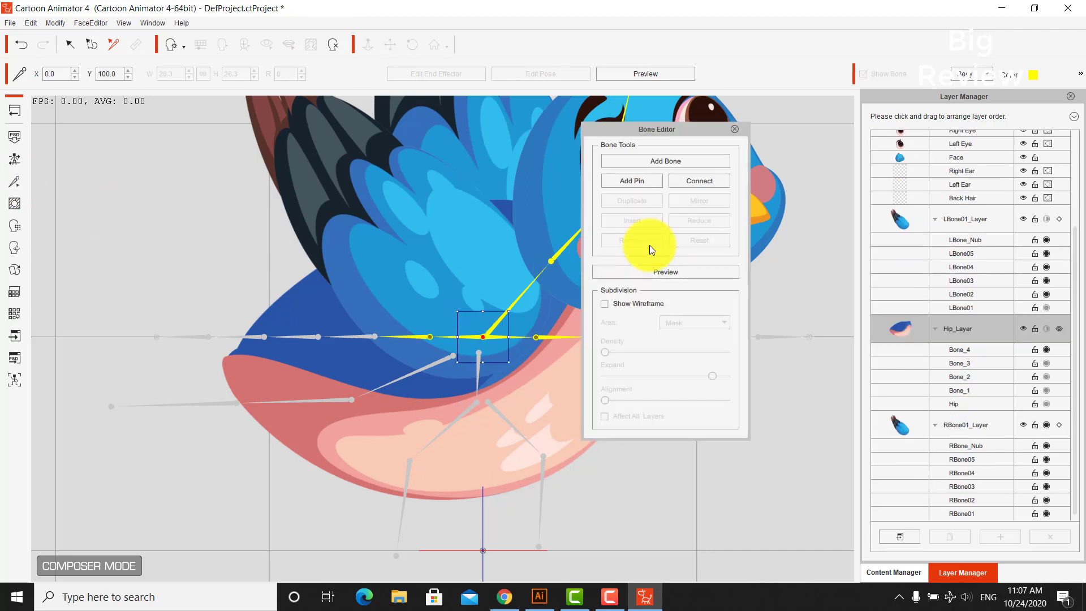
pyautogui.click(453, 356)
pyautogui.click(511, 417)
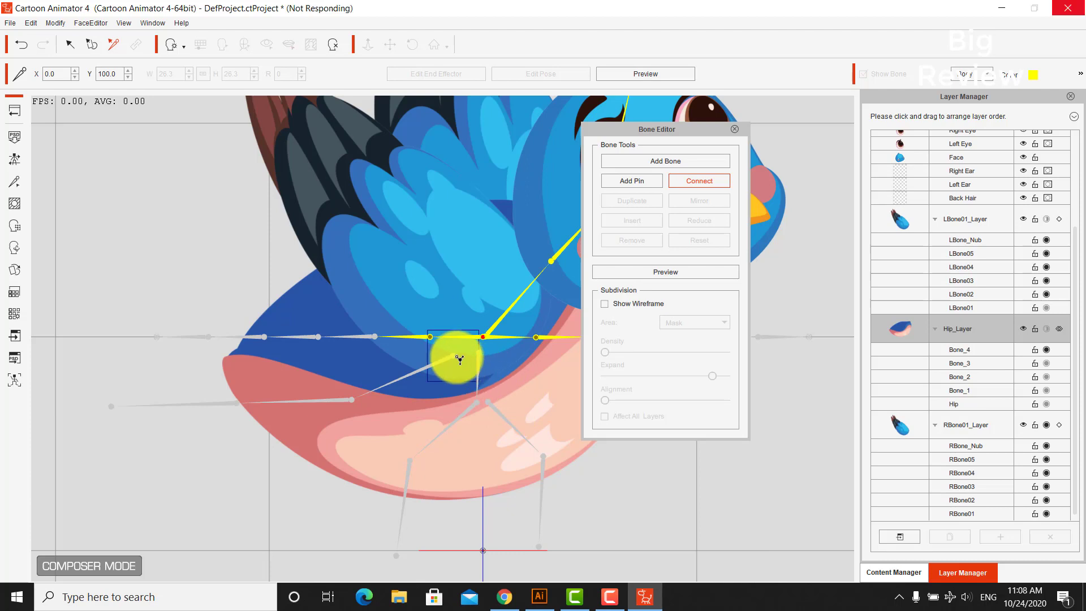
pyautogui.click(608, 597)
pyautogui.click(1029, 529)
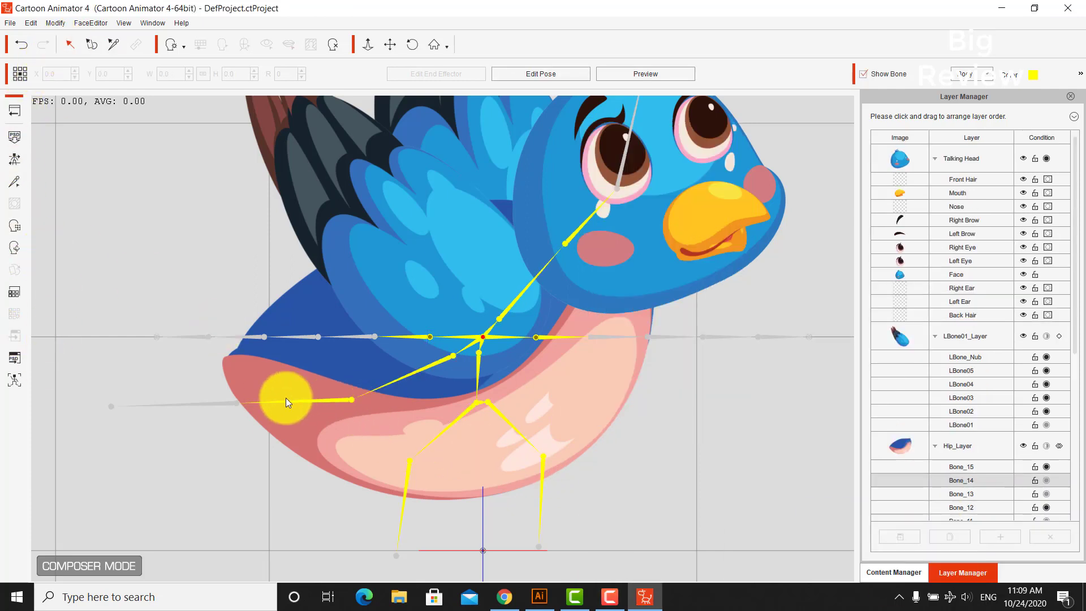
# Import the tail image as the sprite of Bone_7 at the end of the tail chain
pyautogui.click(202, 402)
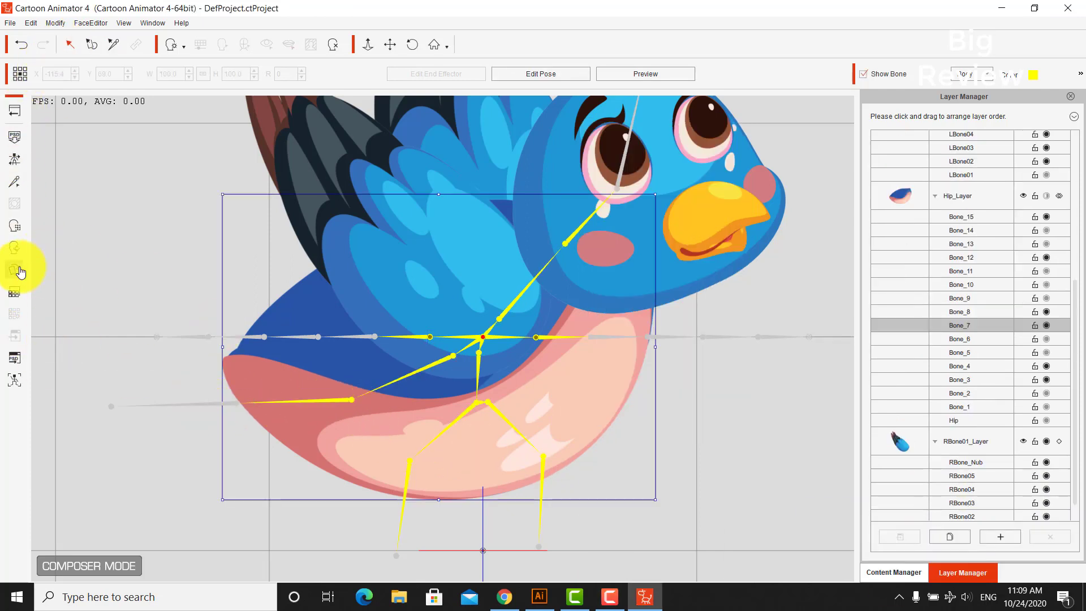
pyautogui.click(19, 271)
pyautogui.click(681, 216)
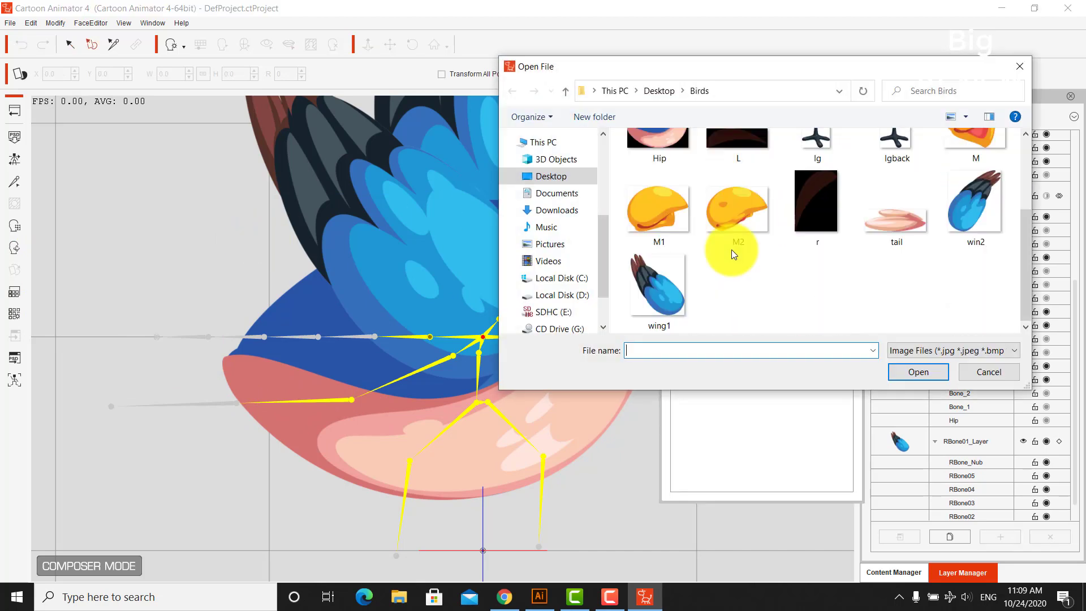
pyautogui.doubleClick(916, 223)
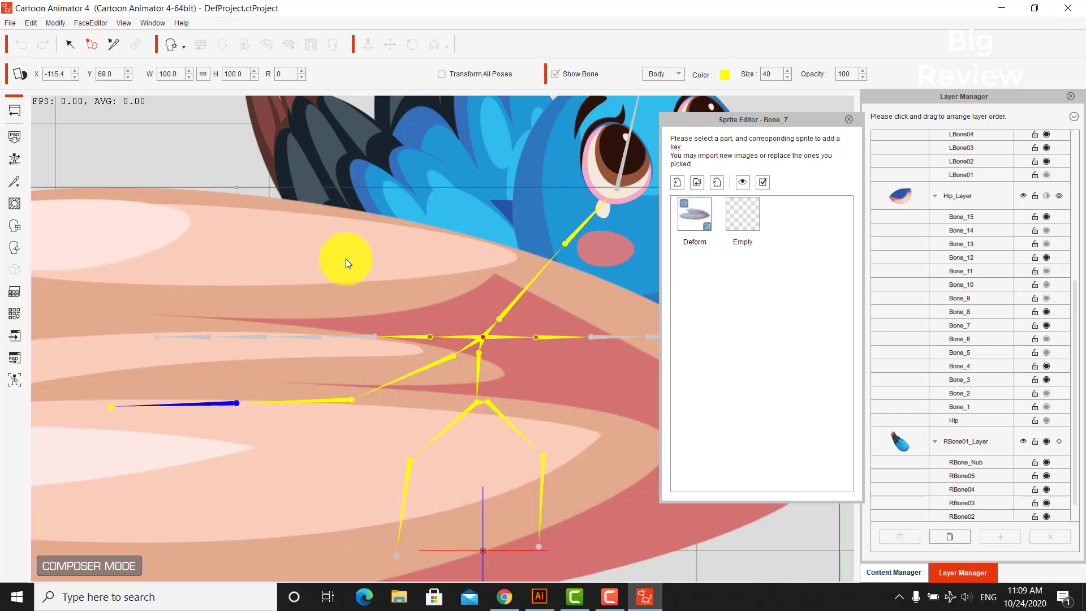
pyautogui.click(847, 120)
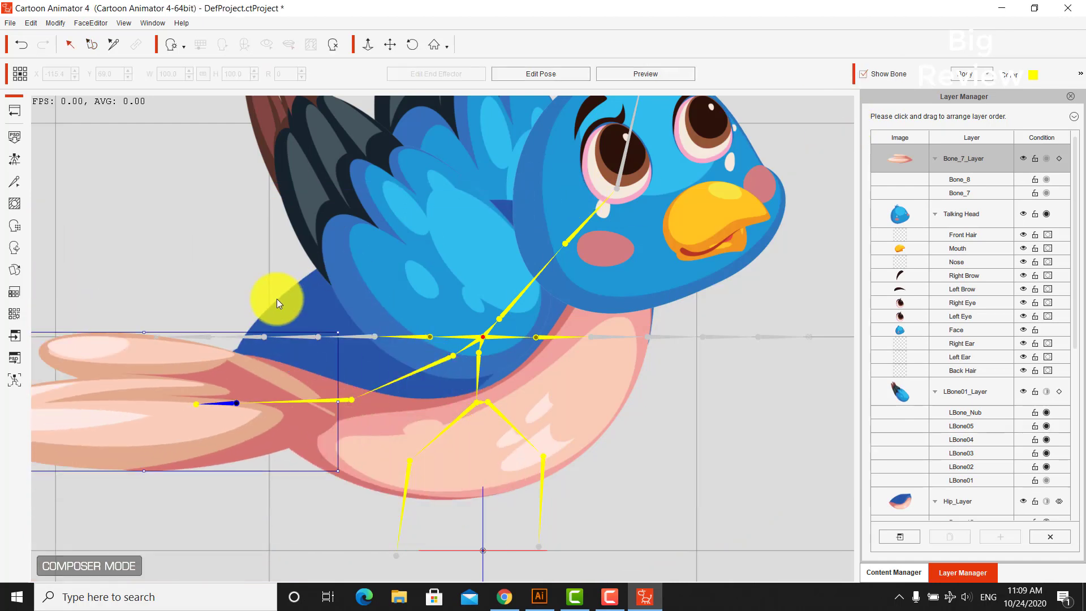
# Scale the tail sprite to about 30.2 % and place it against the rear end of the body
pyautogui.click(91, 44)
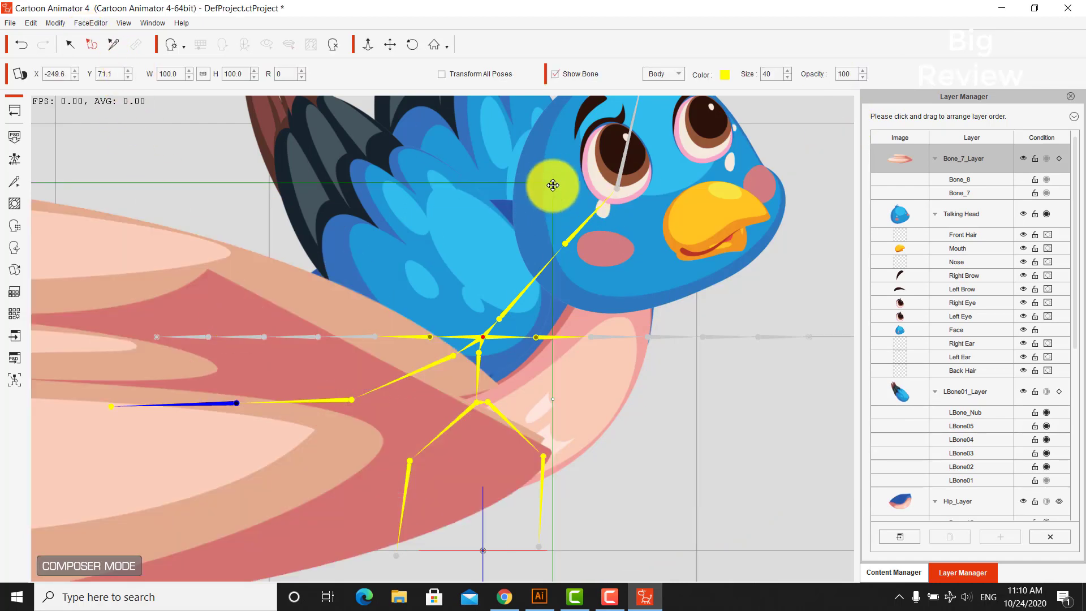
pyautogui.moveTo(554, 183); pyautogui.dragTo(213, 351)
pyautogui.click(215, 243)
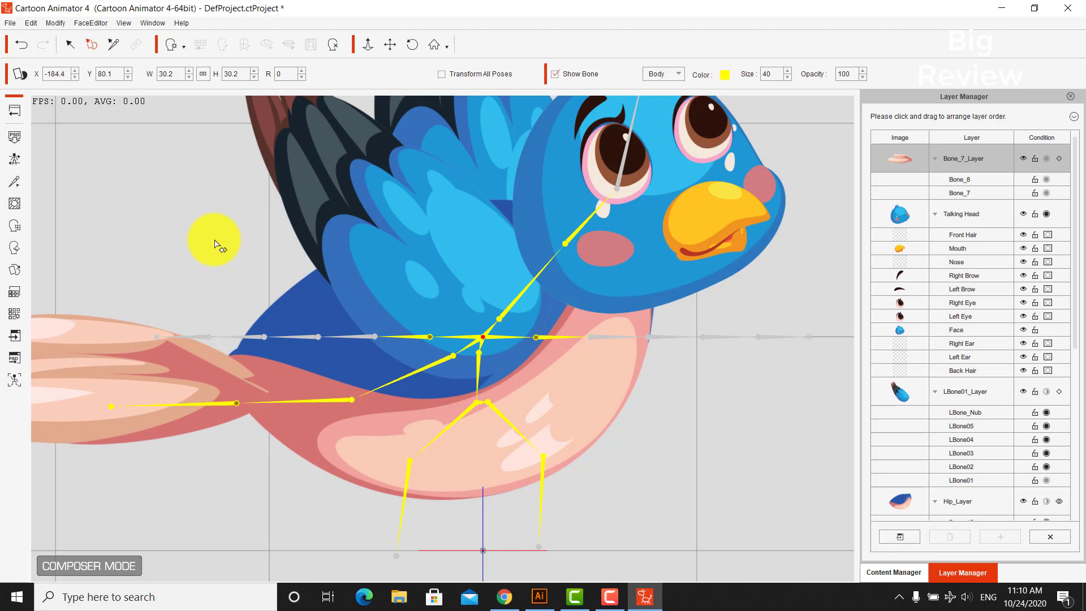
pyautogui.click(367, 44)
pyautogui.moveTo(545, 308); pyautogui.dragTo(497, 359)
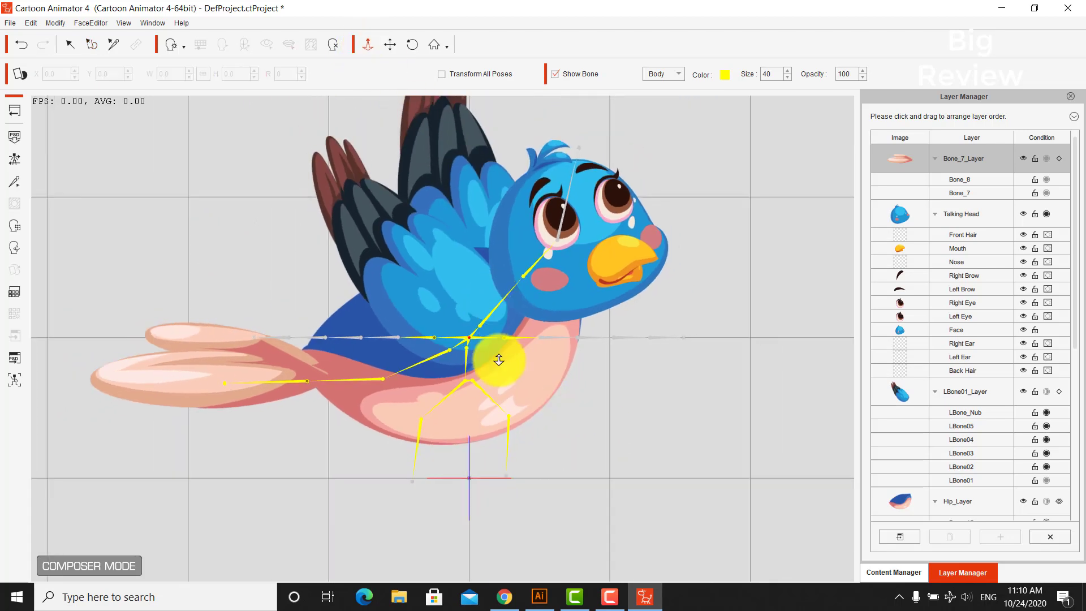
pyautogui.click(112, 43)
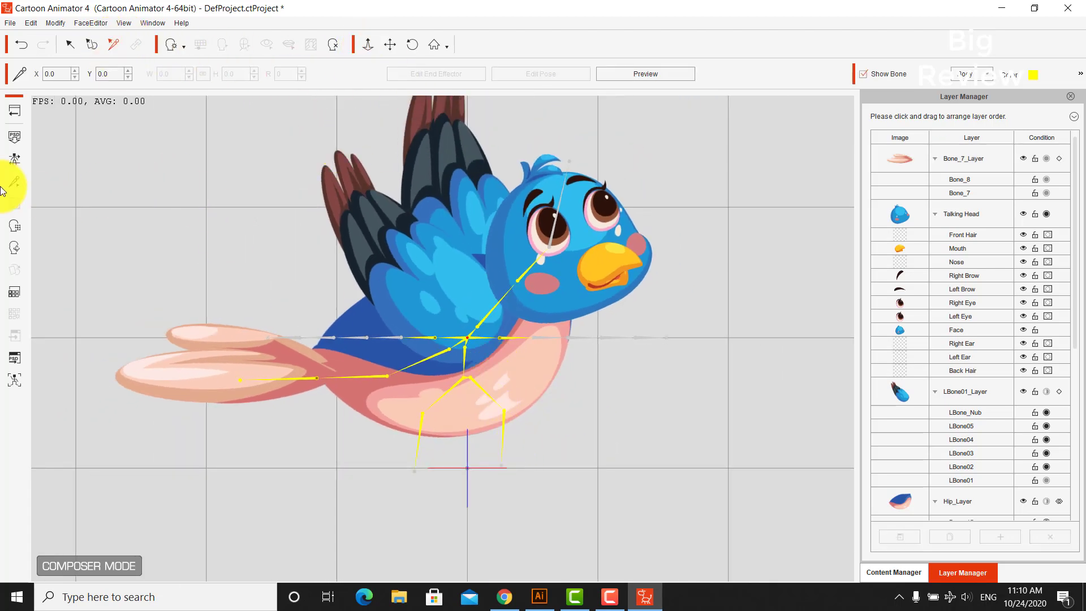
pyautogui.click(14, 248)
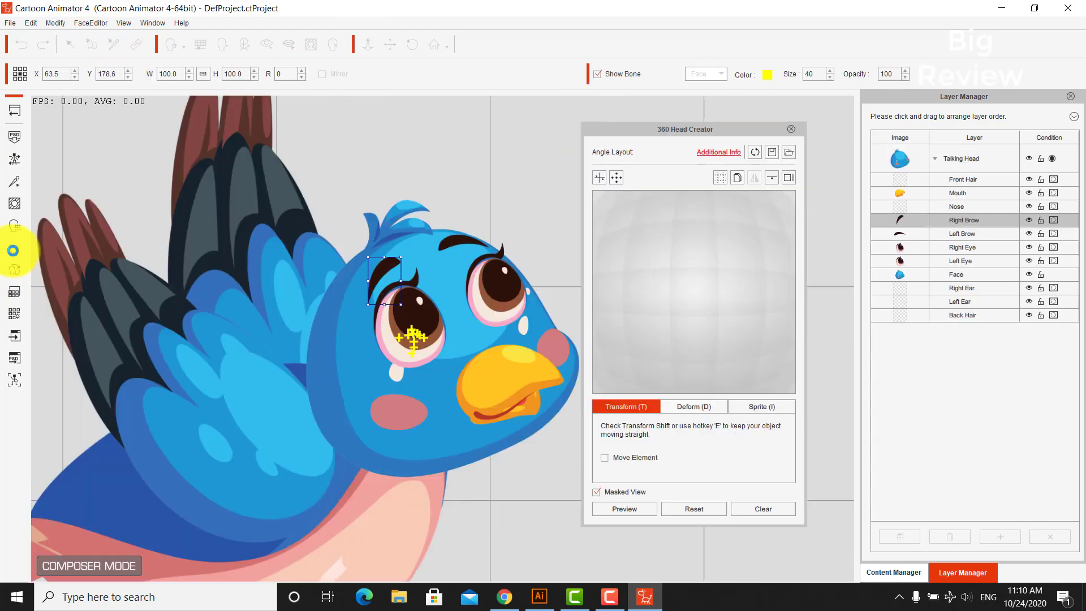
pyautogui.click(791, 127)
pyautogui.click(14, 270)
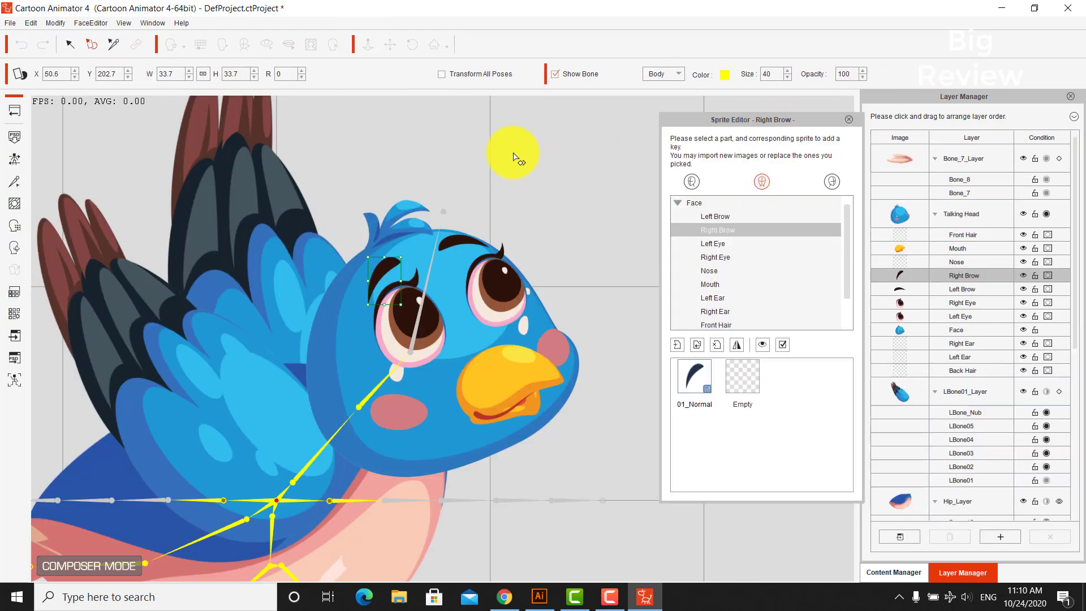
pyautogui.click(69, 44)
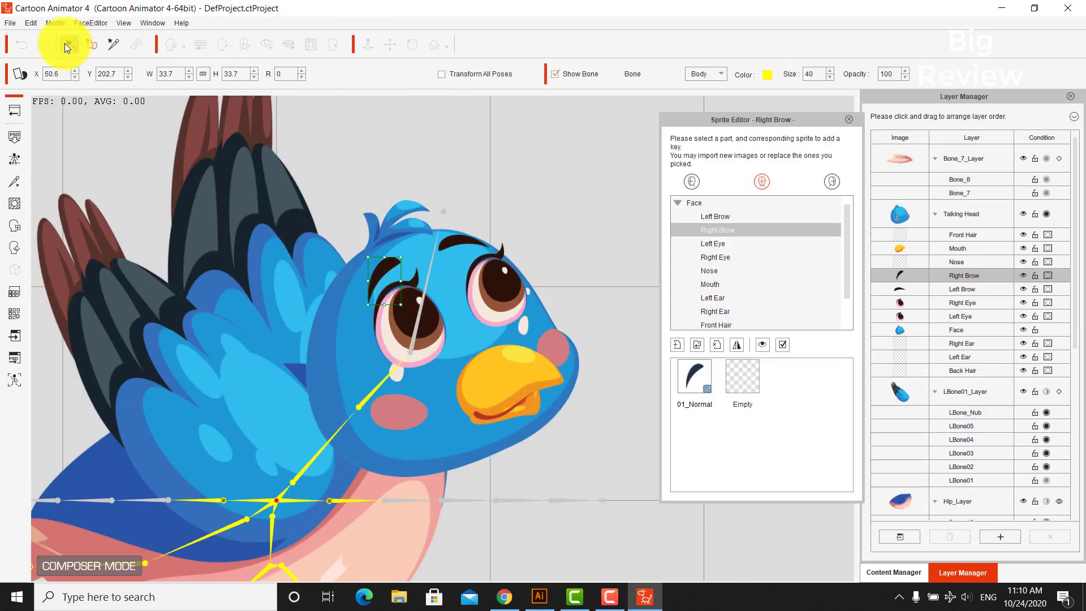
pyautogui.click(450, 127)
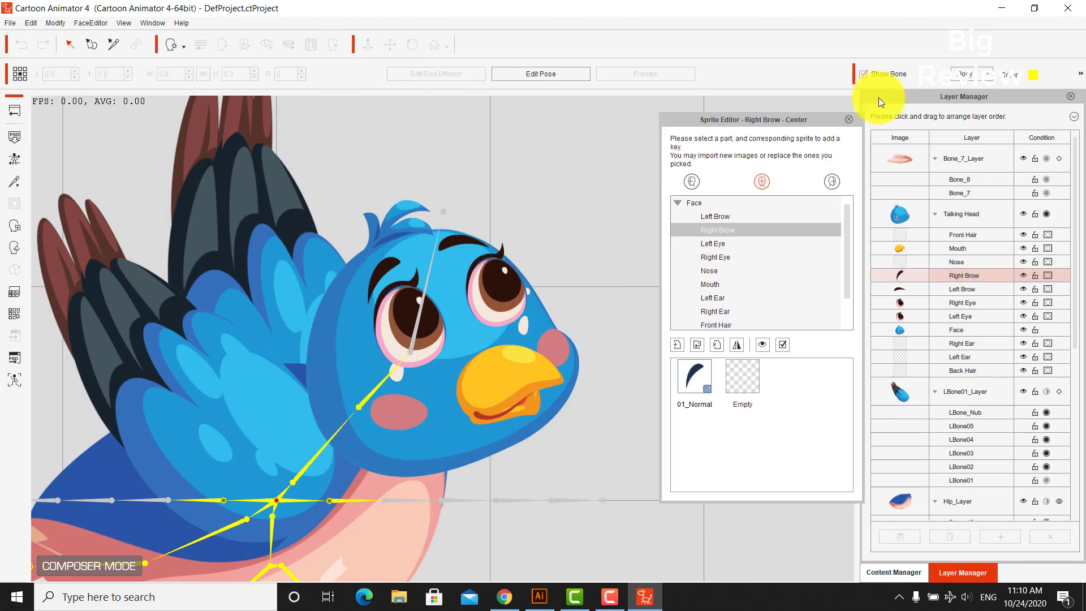
pyautogui.click(848, 119)
# Import the lg image as the sprite of Bone_11, scaling it to about 21.7 % and placing it under the rear belly
pyautogui.click(742, 127)
pyautogui.scroll(-3, 690, 258)
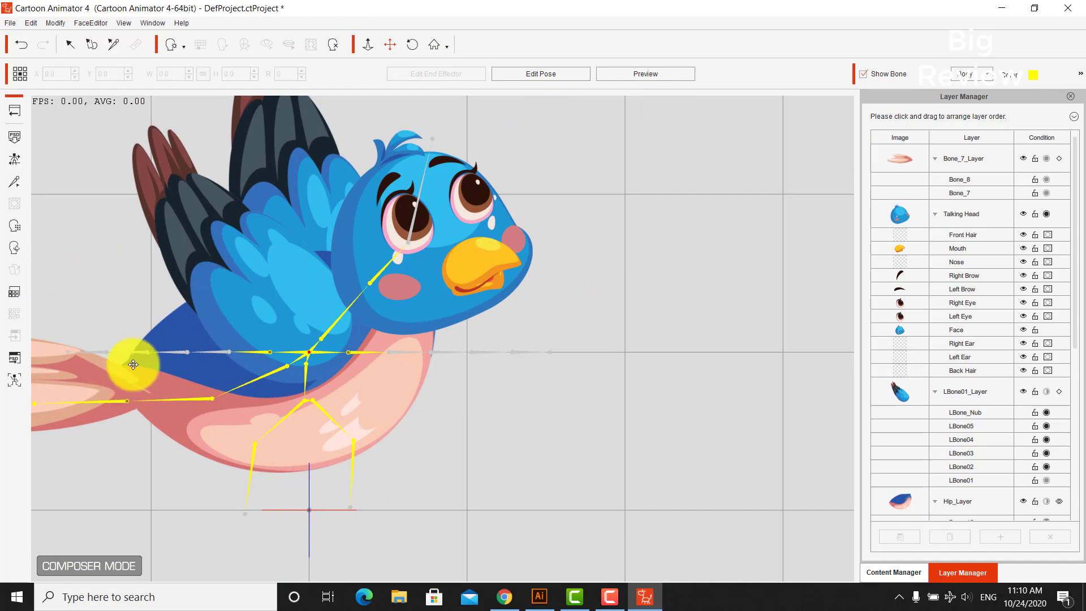
pyautogui.click(70, 44)
pyautogui.click(255, 464)
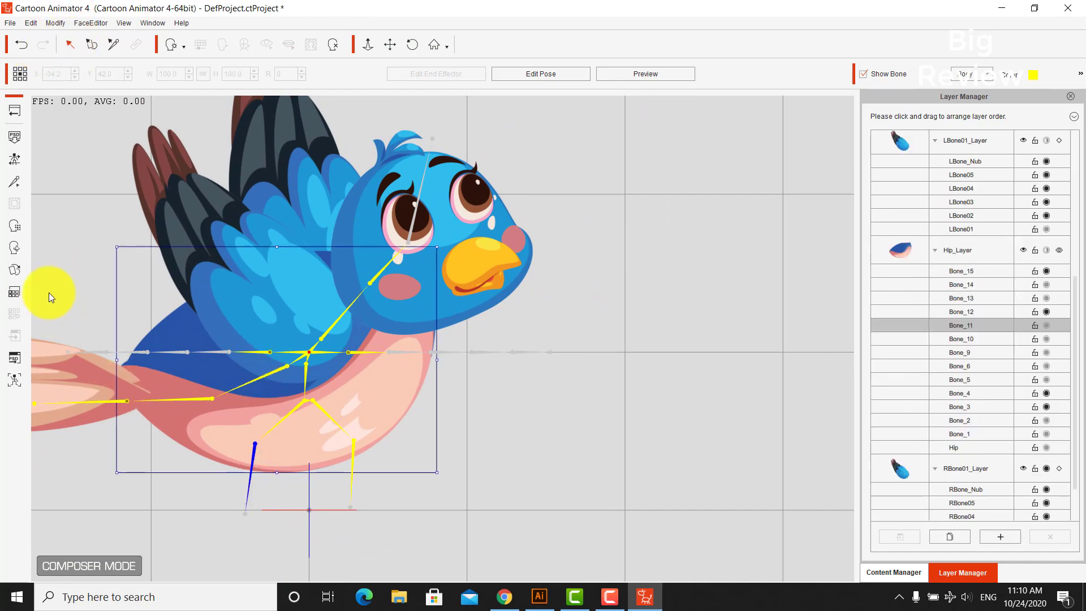
pyautogui.click(14, 269)
pyautogui.doubleClick(696, 219)
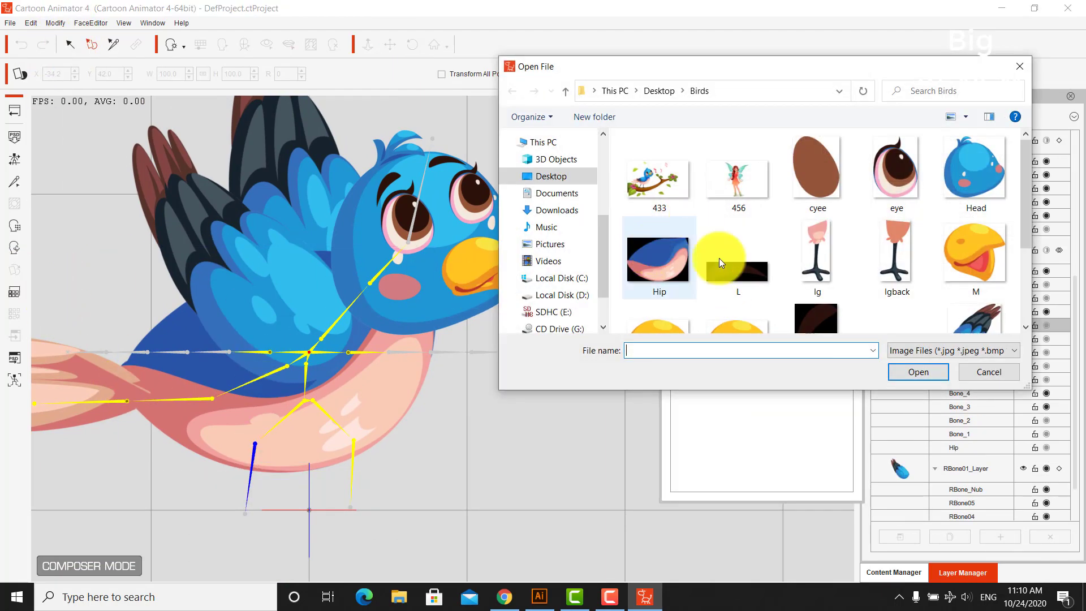
pyautogui.doubleClick(819, 250)
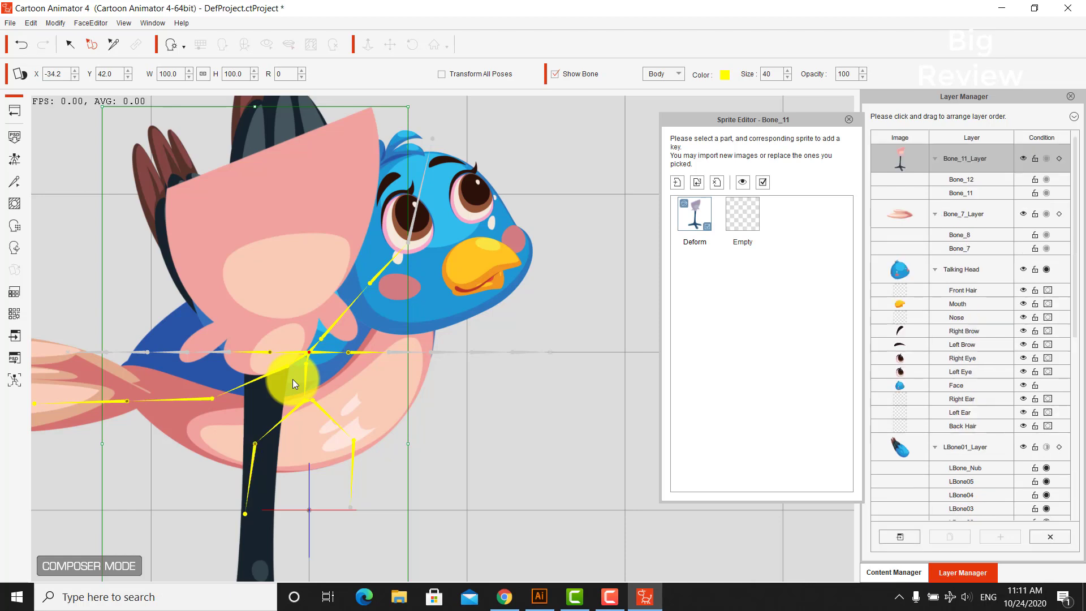
pyautogui.moveTo(410, 109); pyautogui.dragTo(279, 465)
pyautogui.click(300, 464)
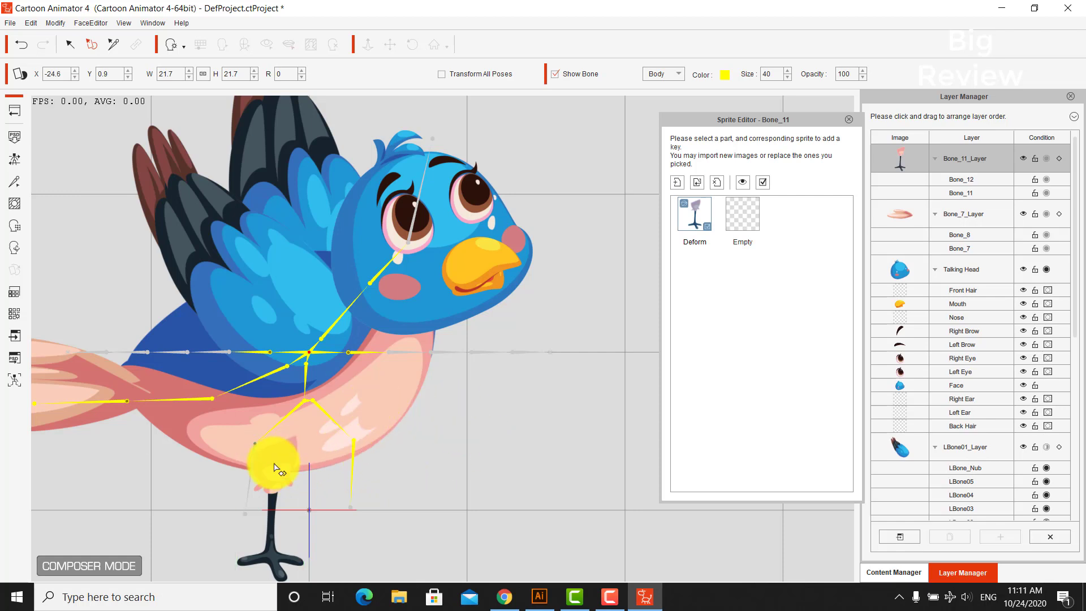
# Import the lgback image as the sprite of Bone_14, scaling it to about 21.6 % and placing it beside the first leg
pyautogui.click(351, 449)
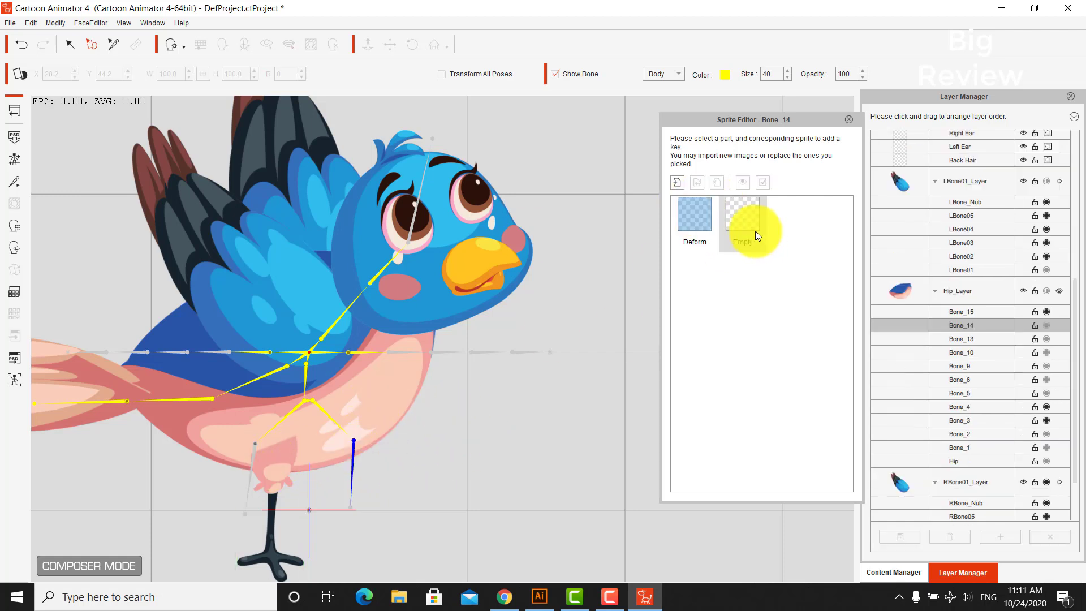
pyautogui.doubleClick(691, 217)
pyautogui.doubleClick(884, 236)
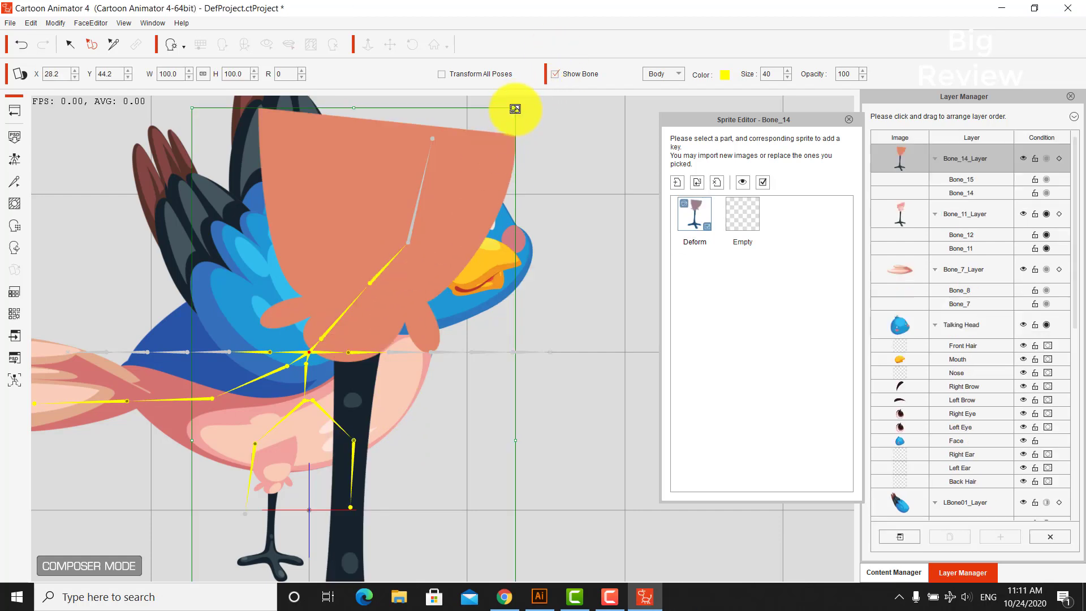
pyautogui.moveTo(514, 108); pyautogui.dragTo(336, 458)
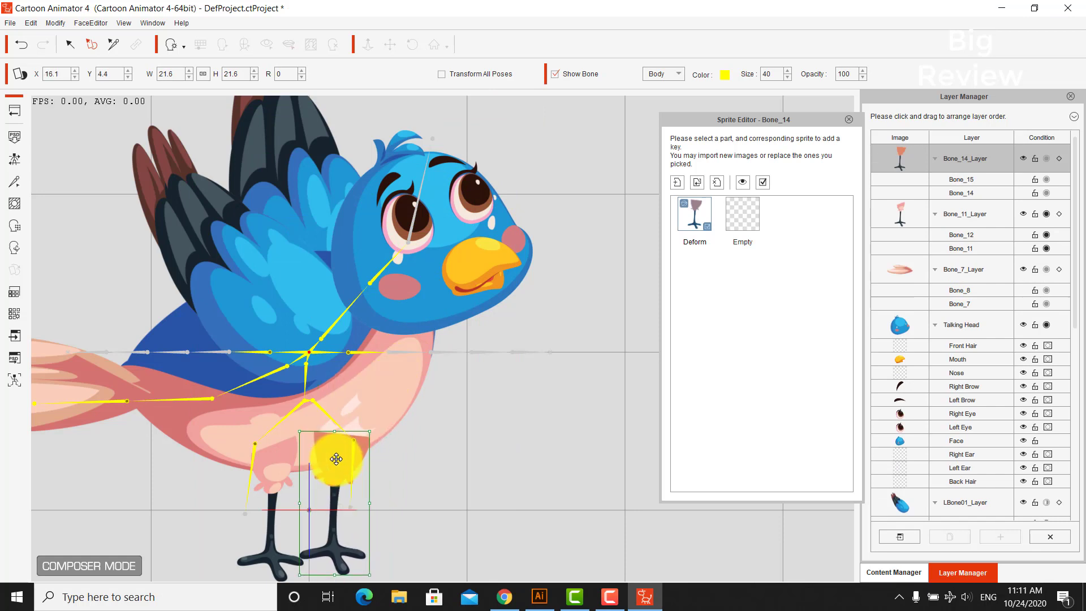
pyautogui.click(279, 443)
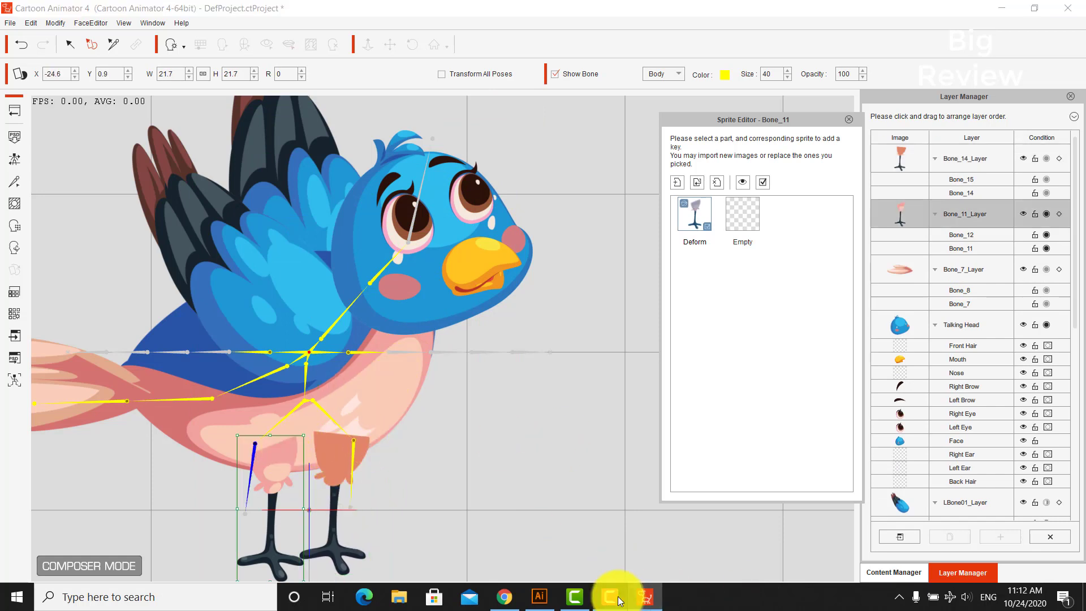
# Collapse the layer groups and move Bone_14_Layer directly below Hip_Layer so the back leg sits behind the body
pyautogui.click(848, 119)
pyautogui.click(1074, 117)
pyautogui.click(1052, 190)
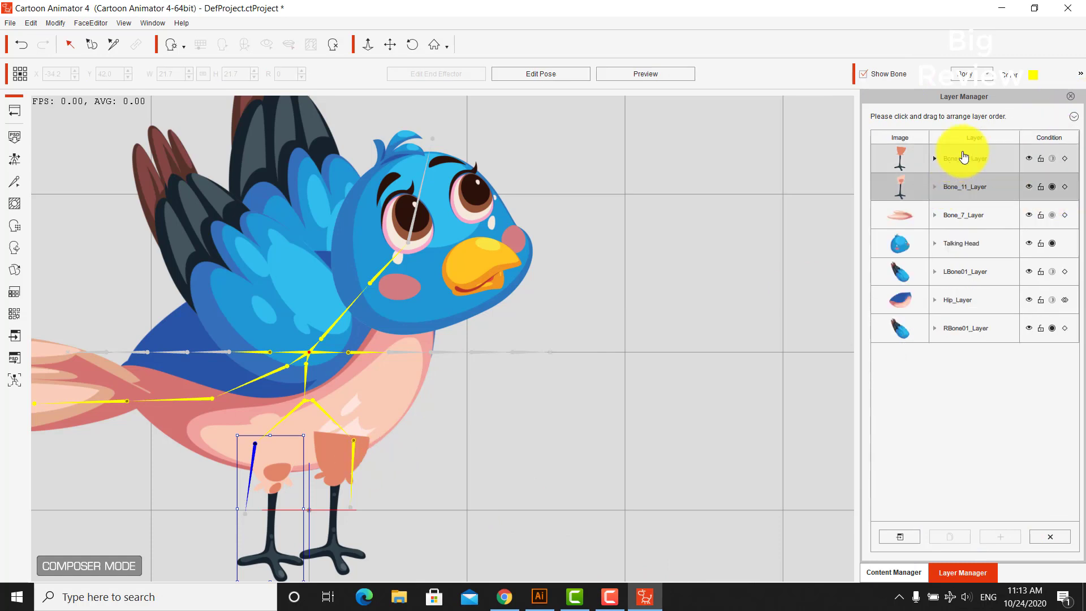
pyautogui.moveTo(963, 156); pyautogui.dragTo(962, 298)
pyautogui.click(759, 287)
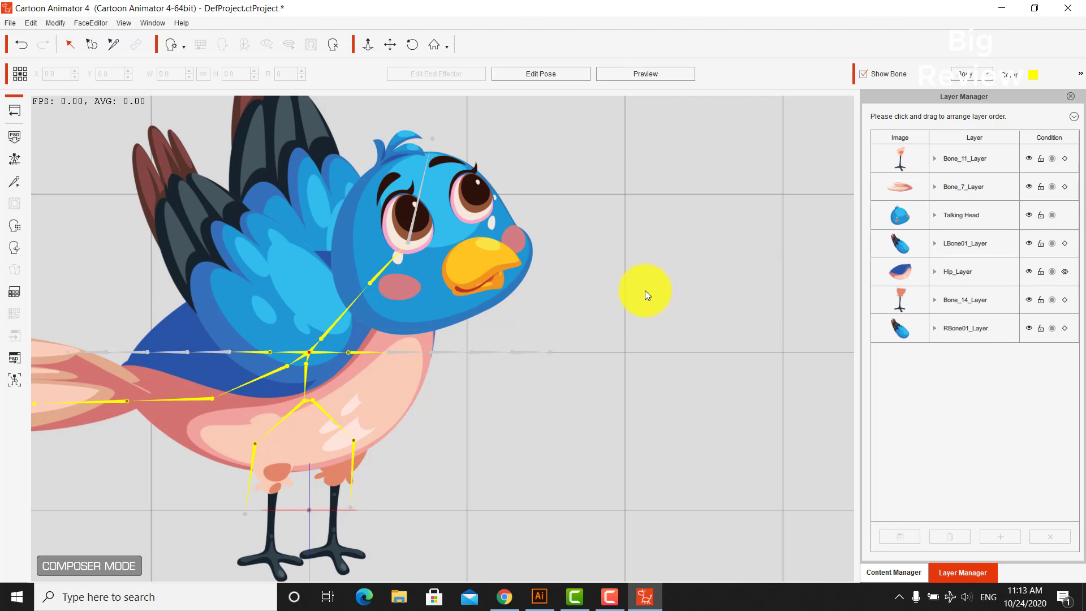
# Move Bone_7_Layer between Hip_Layer and Bone_14_Layer so the tail sits behind the body
pyautogui.click(110, 392)
pyautogui.moveTo(928, 187); pyautogui.dragTo(964, 292)
pyautogui.click(710, 285)
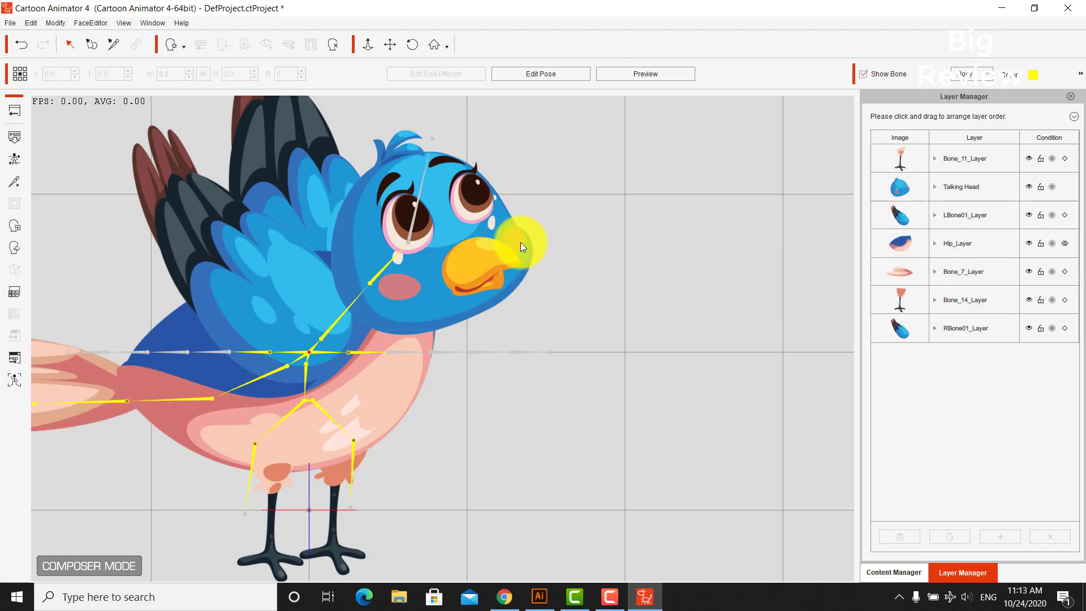
# Open the 360 Head Creator for a brief look, close it and return the bird to Stage mode
pyautogui.click(14, 247)
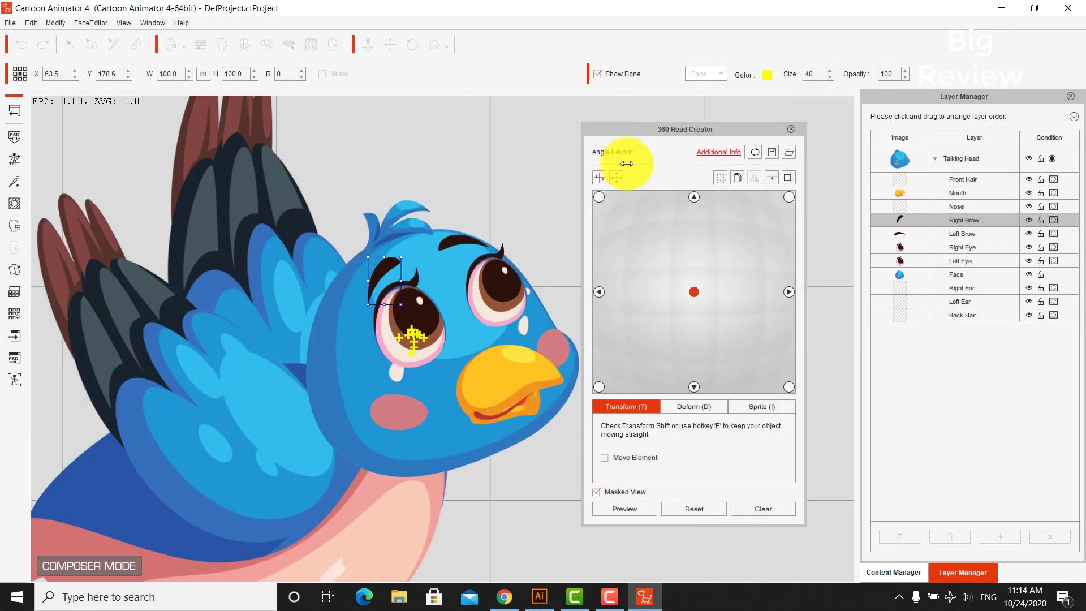
pyautogui.click(791, 130)
pyautogui.click(13, 110)
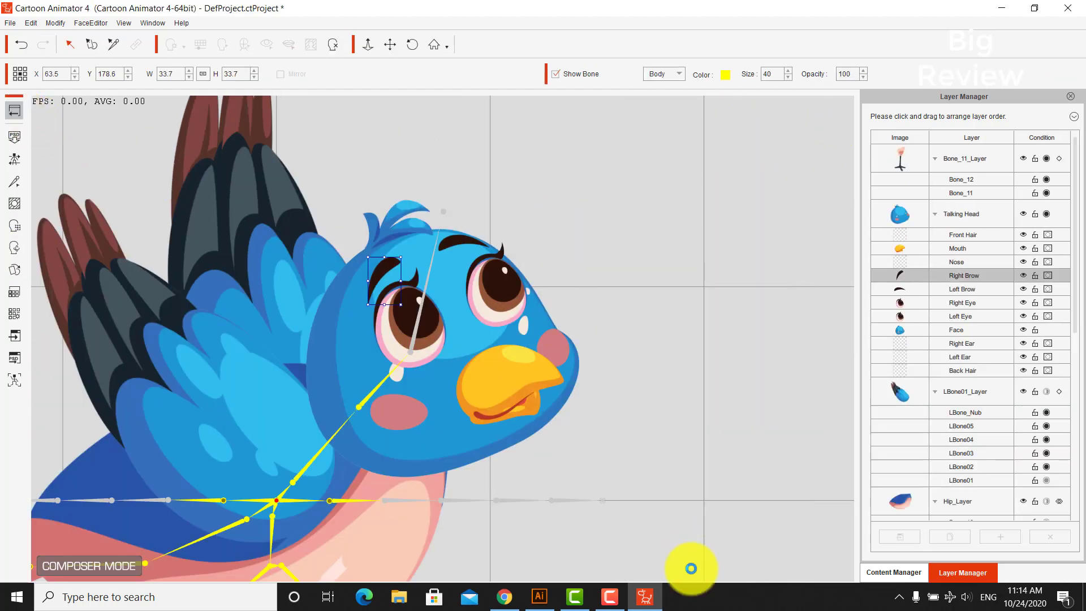
pyautogui.click(609, 596)
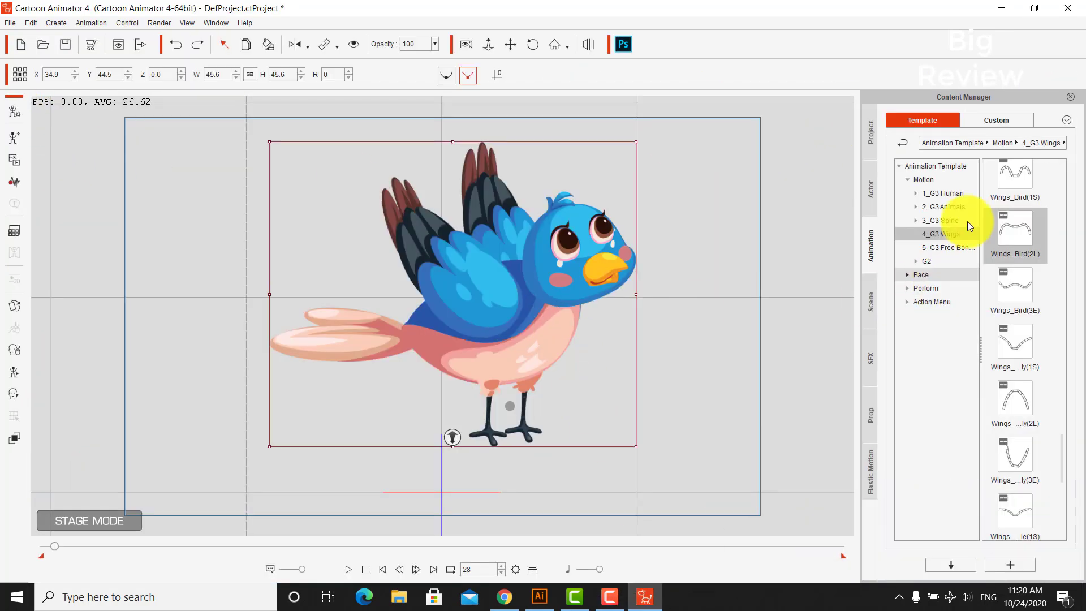
# Browse the G3 Human, Animals, Spine and Wings motion templates for motions suited to the bird
pyautogui.click(916, 193)
pyautogui.click(944, 247)
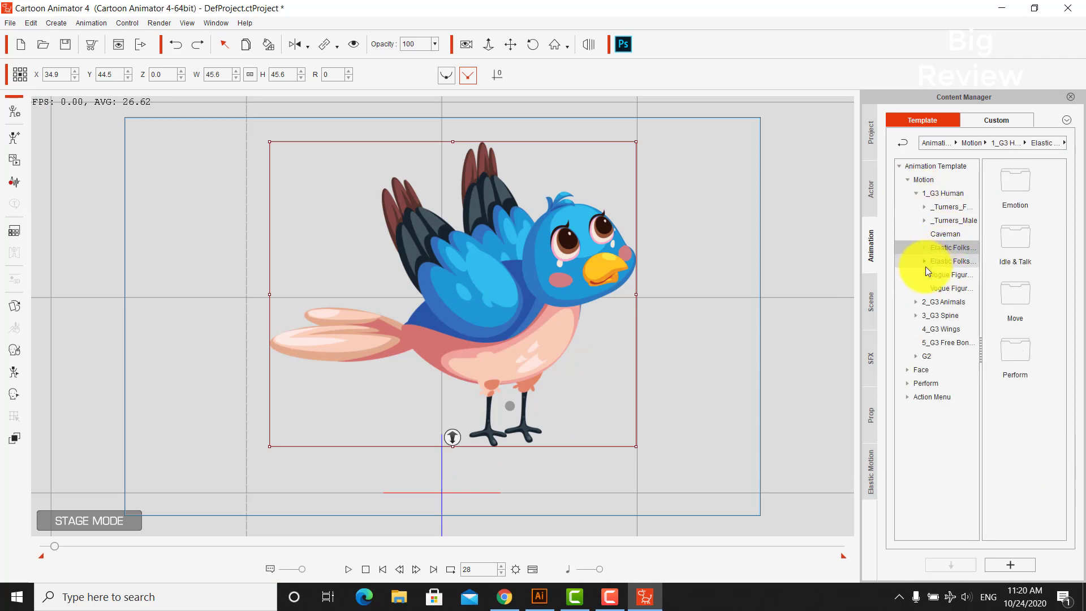
pyautogui.click(938, 304)
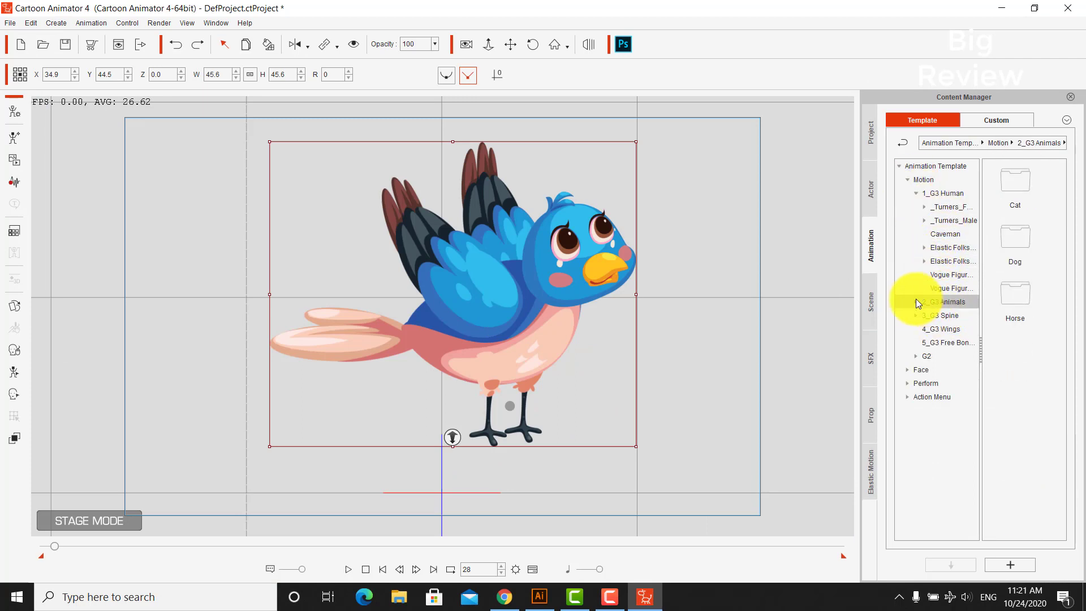
pyautogui.click(916, 301)
pyautogui.click(942, 370)
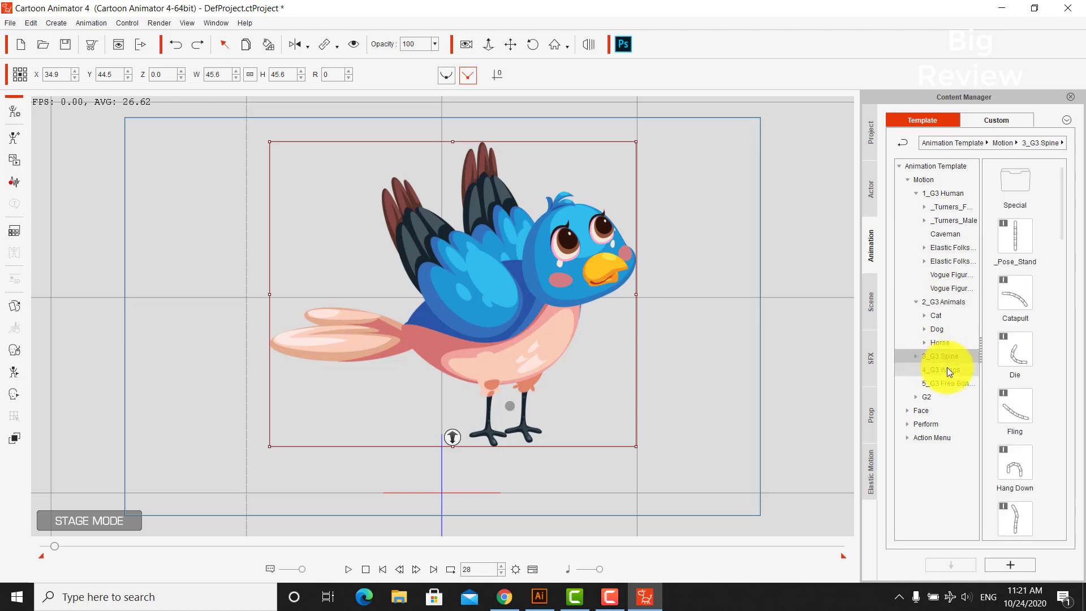
pyautogui.scroll(-5, 1043, 316)
pyautogui.scroll(-3, 1048, 339)
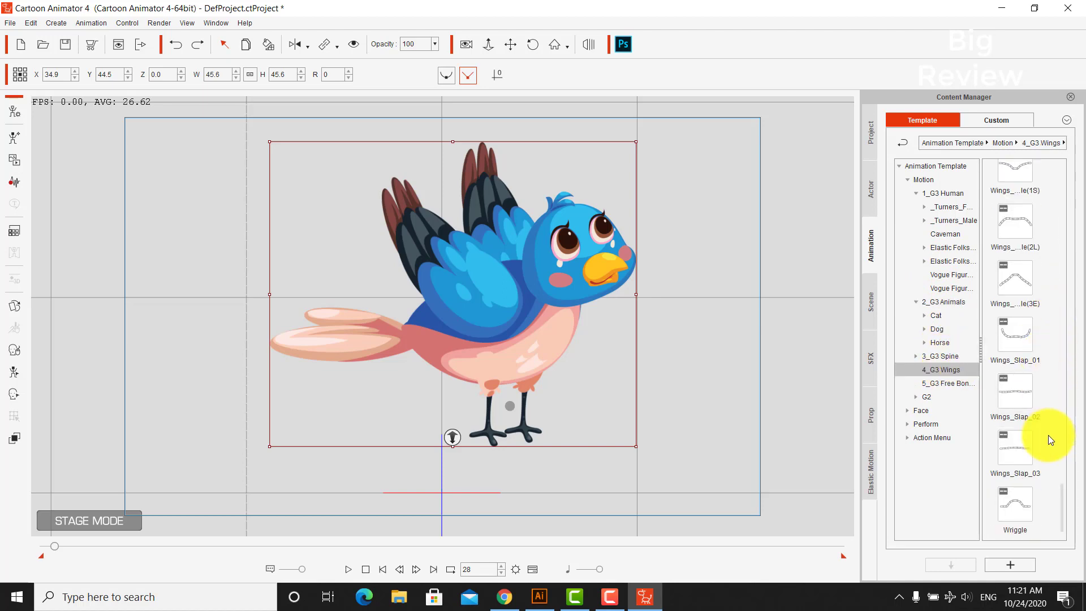
pyautogui.scroll(-3, 1030, 441)
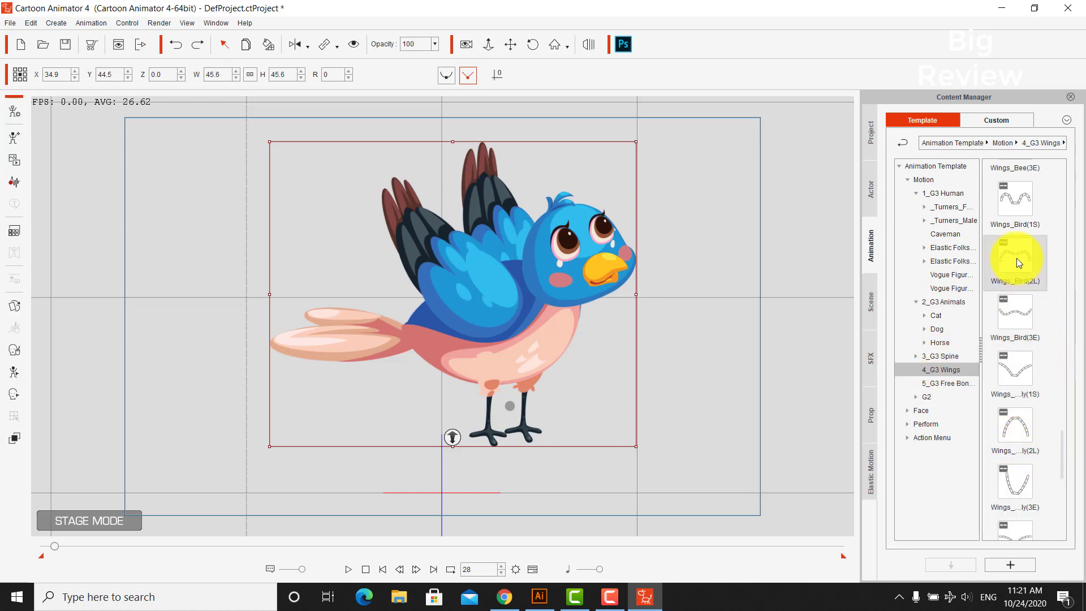
# Apply the Wings_Bird(2L), Wings_Bird(3E) and Wings_Bird(1S) motions to the bird in sequence
pyautogui.moveTo(1016, 258); pyautogui.dragTo(499, 280)
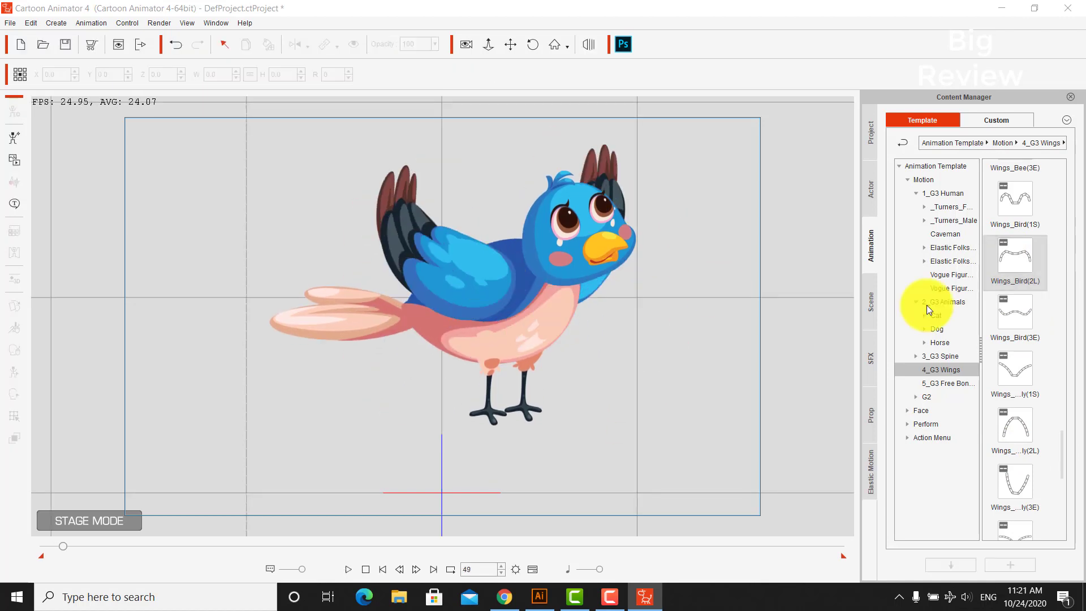
pyautogui.moveTo(1015, 311); pyautogui.dragTo(520, 284)
pyautogui.click(1021, 210)
pyautogui.moveTo(1022, 209); pyautogui.dragTo(464, 328)
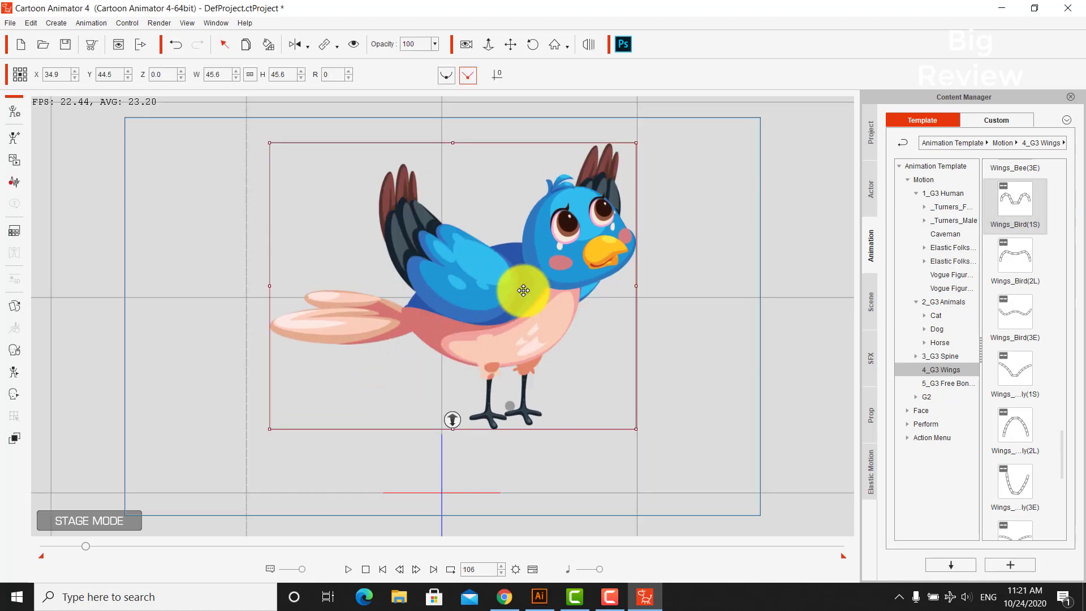
# Preview the bird's facial movement with the Face Puppet's first animation profile, then close the Face Puppet
pyautogui.click(14, 349)
pyautogui.click(738, 278)
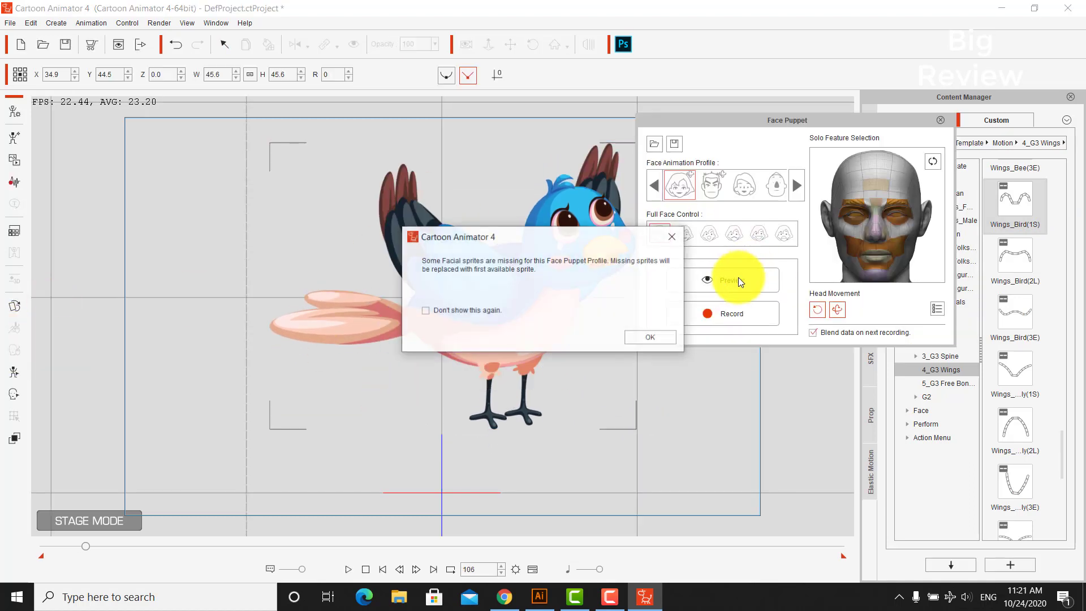
pyautogui.click(646, 335)
pyautogui.press('space')
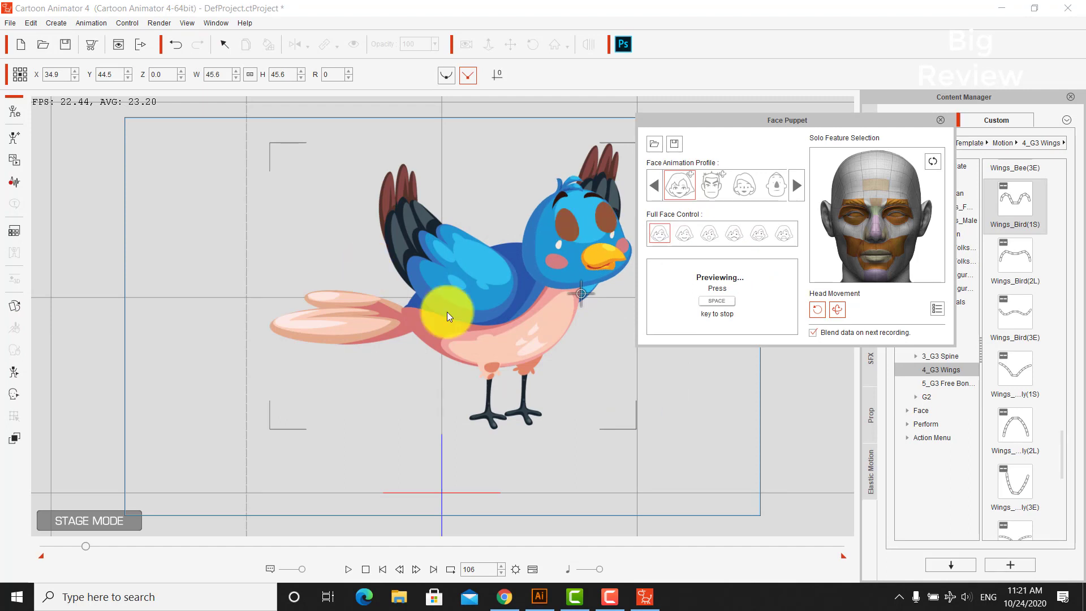
pyautogui.press('space')
pyautogui.click(940, 120)
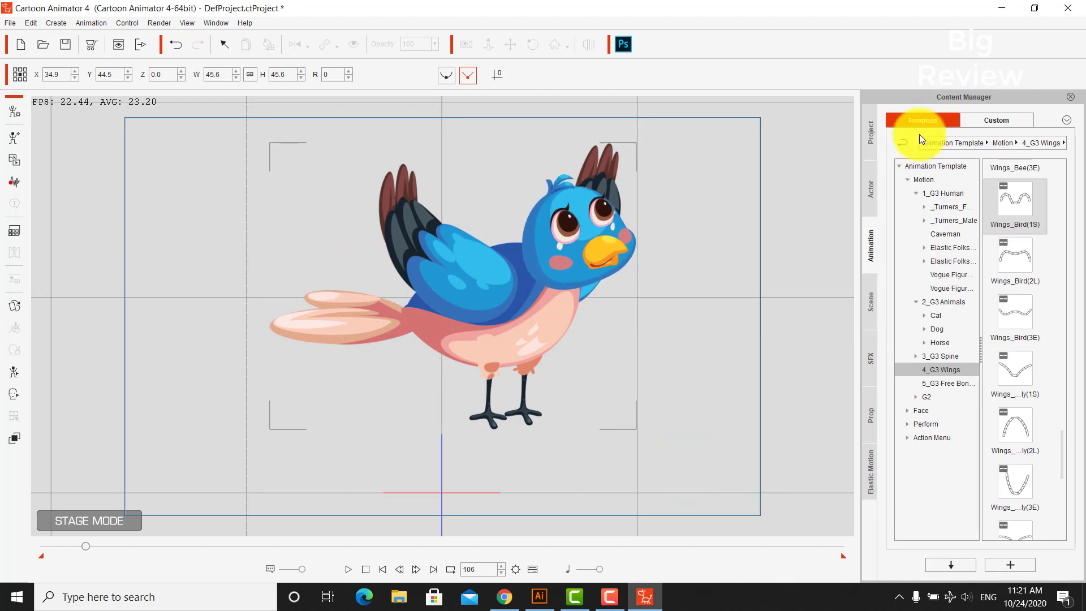
pyautogui.click(601, 597)
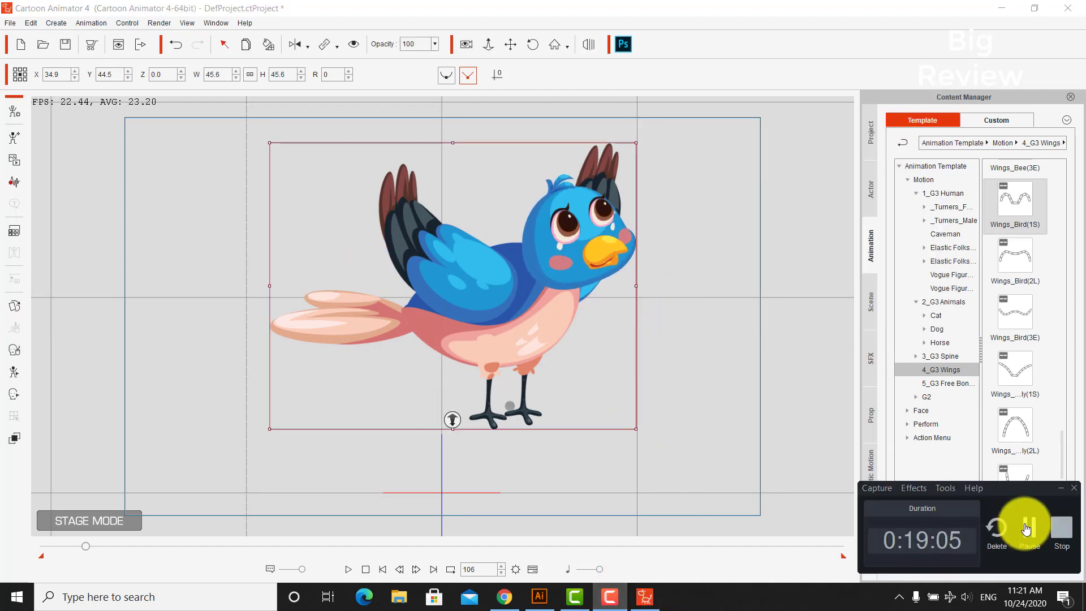